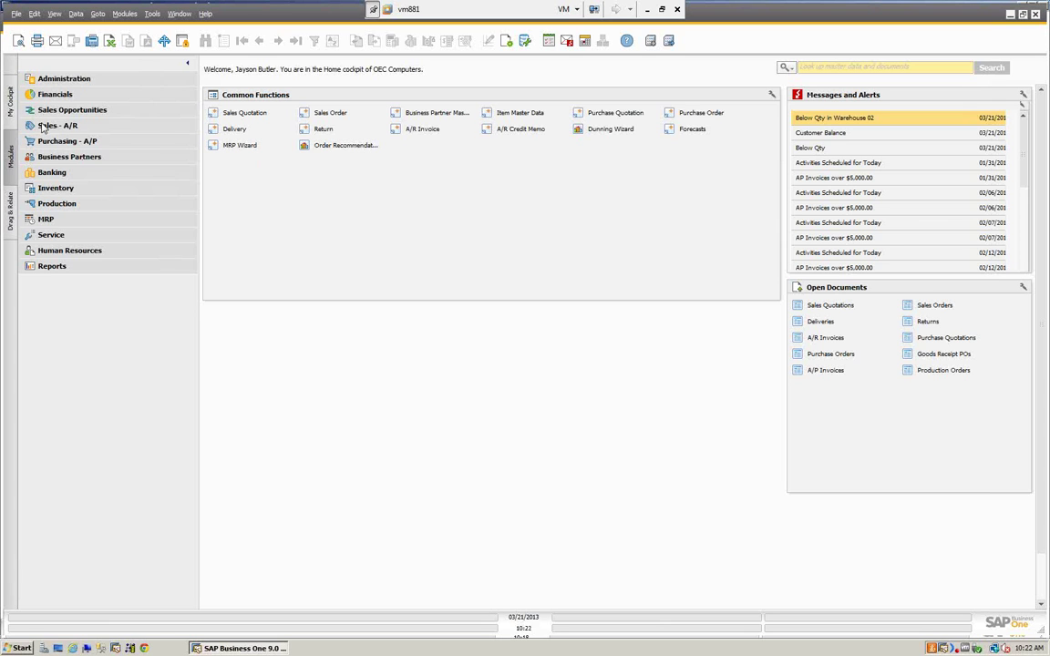
Open a new sales order from the Sales - A/R module and choose Earthshaker Corporation as its customer
left_click(45, 129)
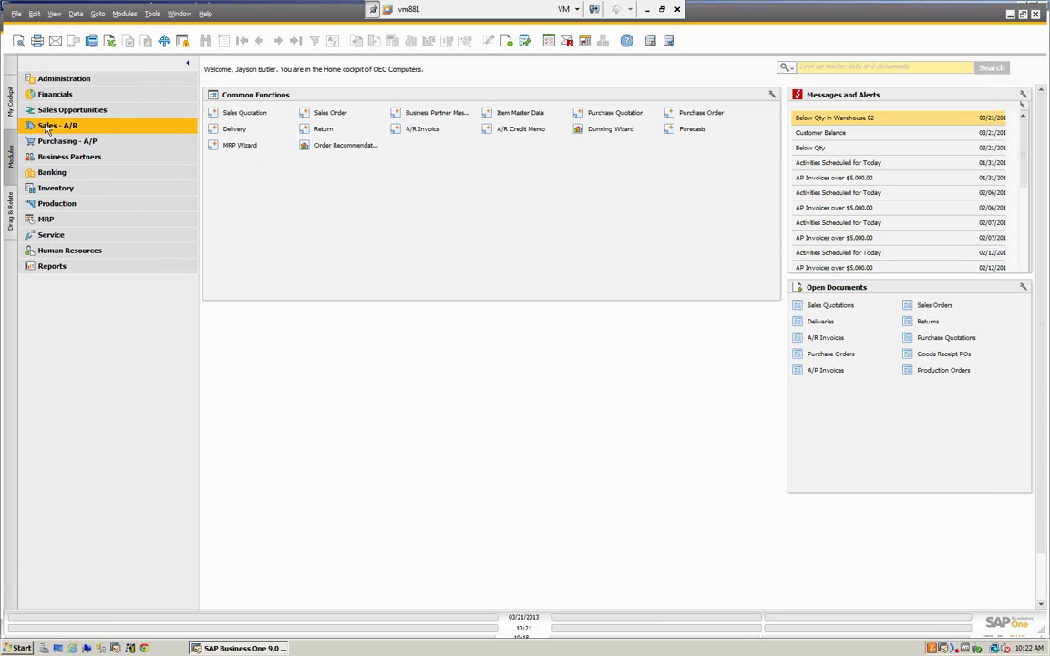
left_click(45, 130)
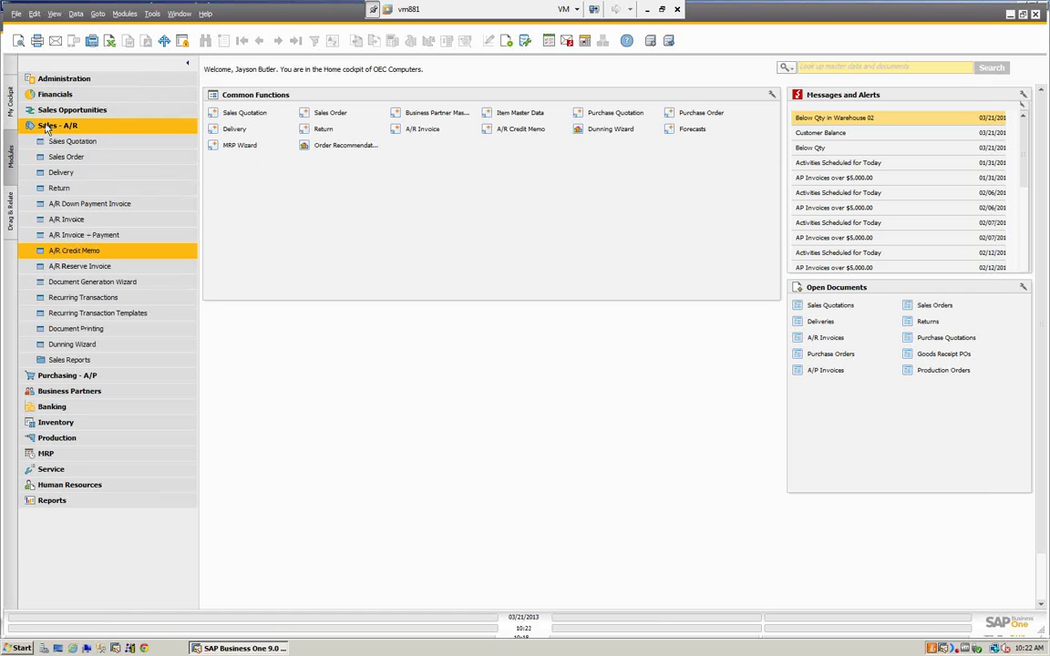
left_click(45, 130)
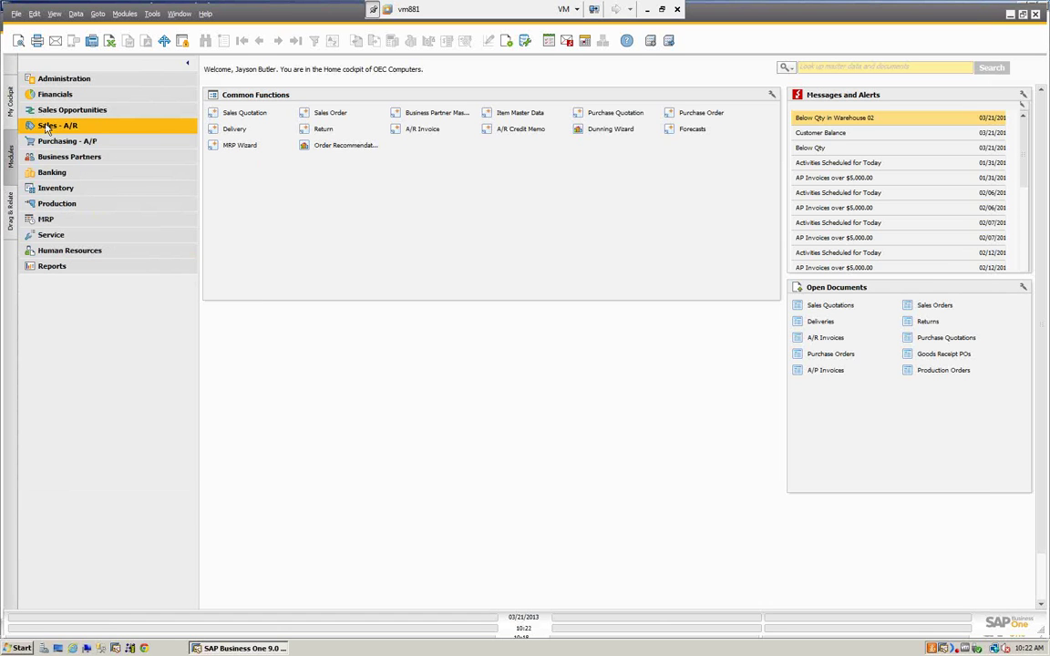
left_click(45, 130)
left_click(69, 159)
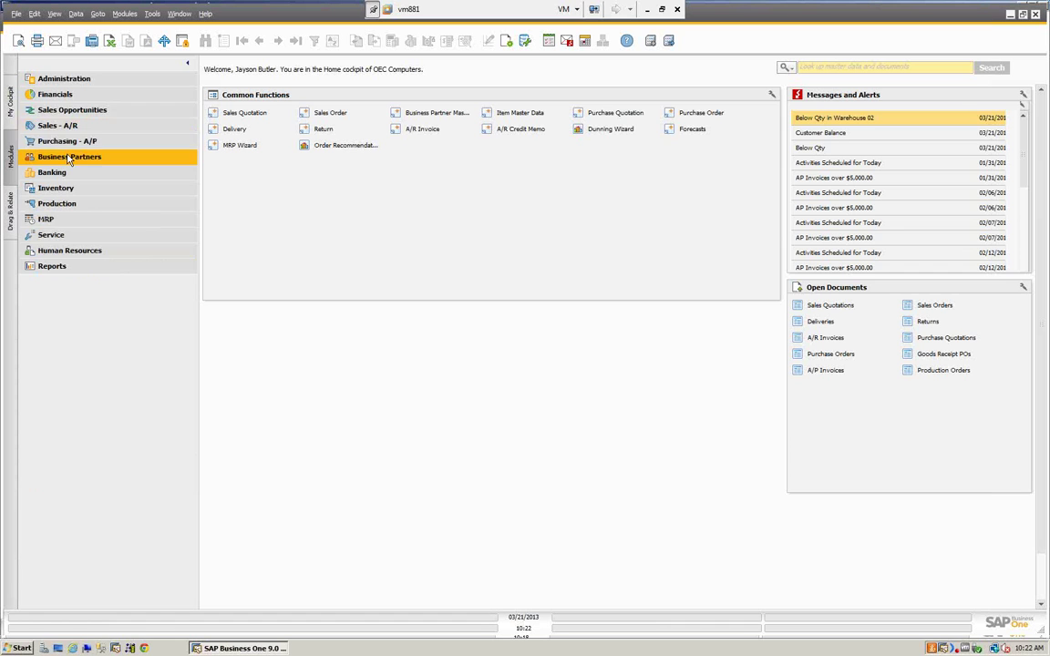
left_click(31, 130)
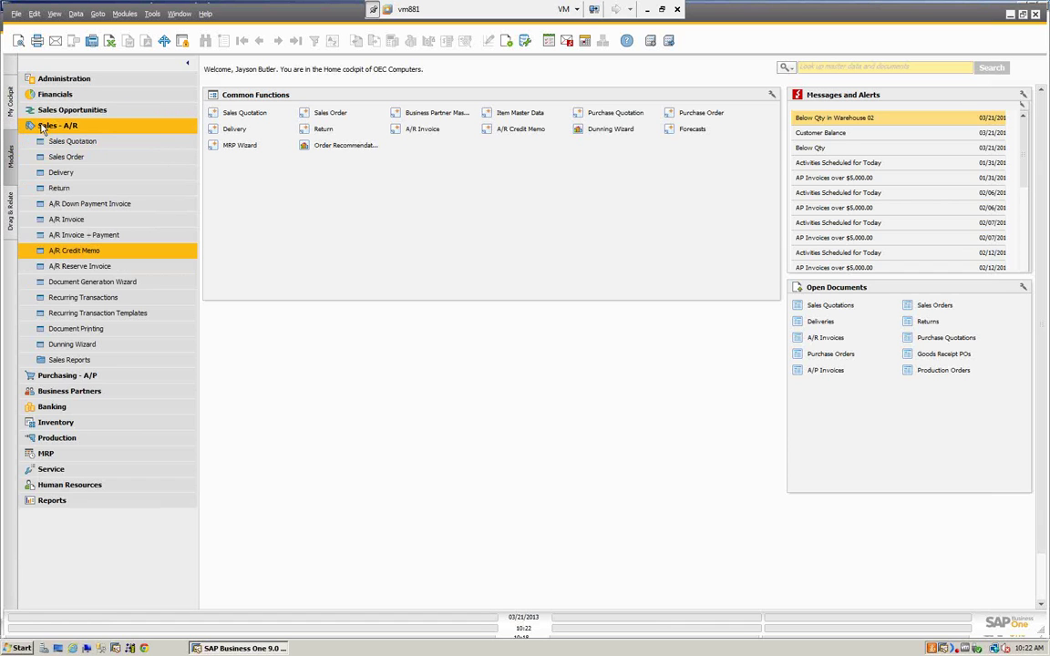
left_click(71, 161)
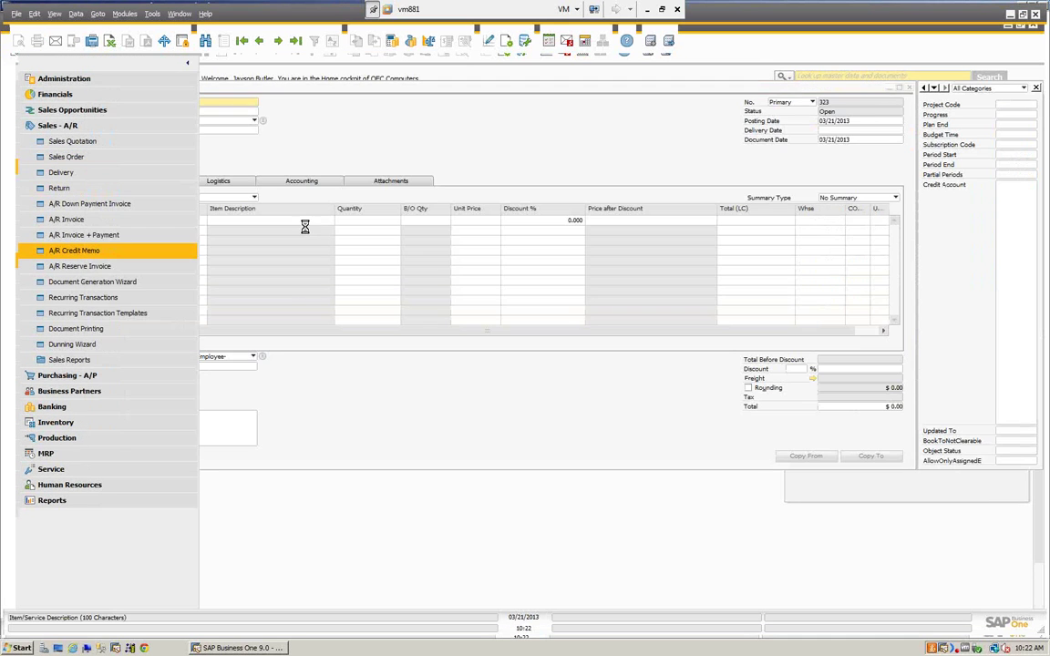
left_click(223, 113)
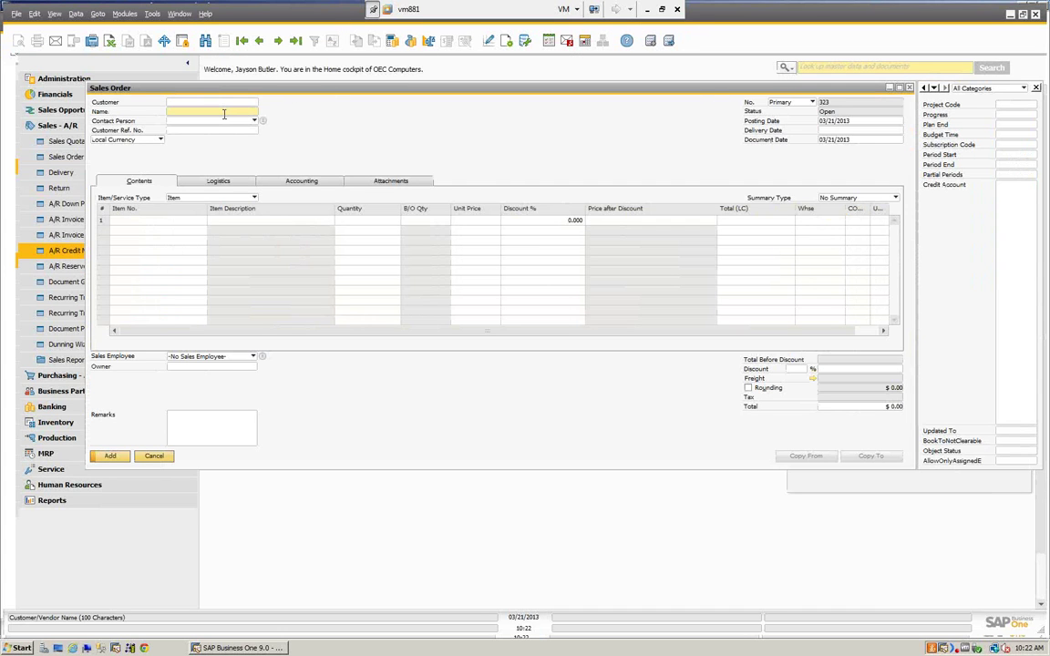
type("er Corporation")
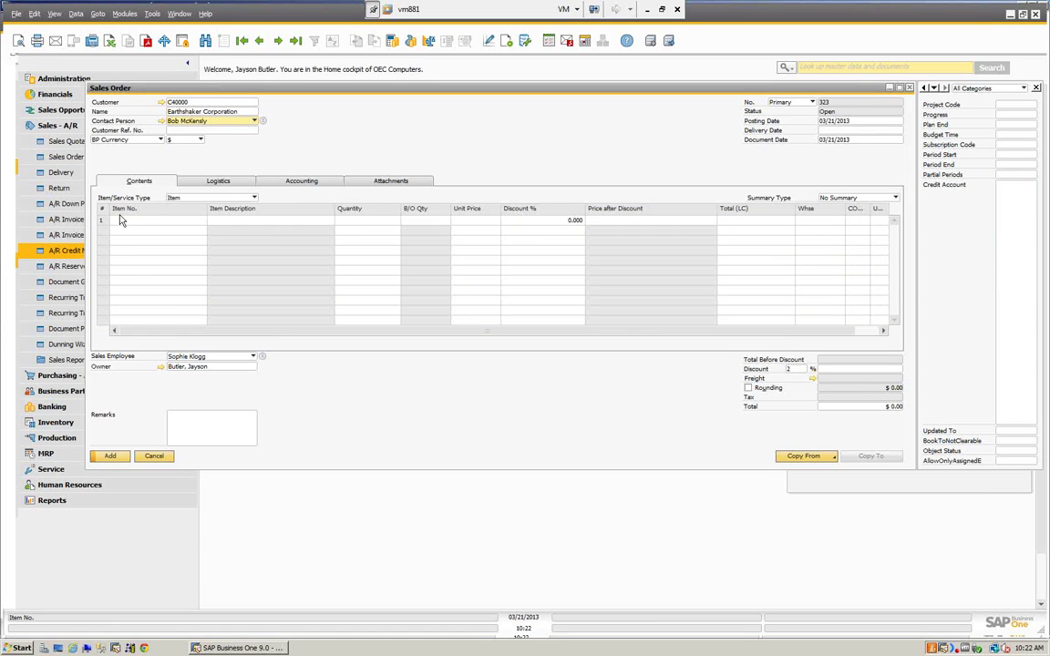
Add items A00001, A00002 and A00003 from the item list to the sales order rows
left_click(146, 235)
type("A")
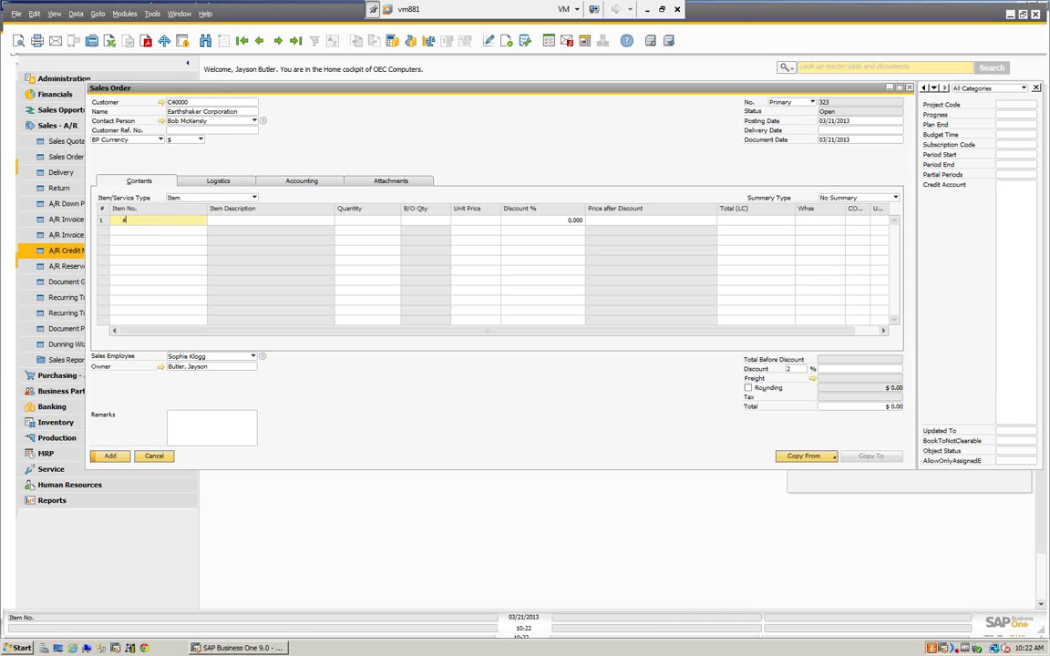
key("Tab")
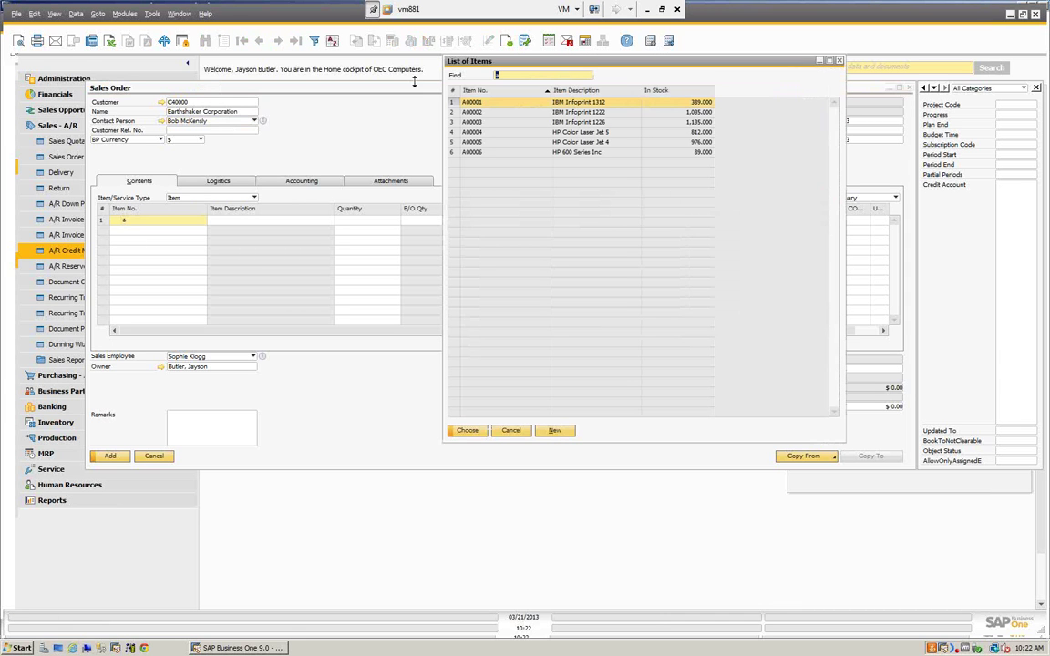
left_click(499, 122, "shift")
left_click(468, 434)
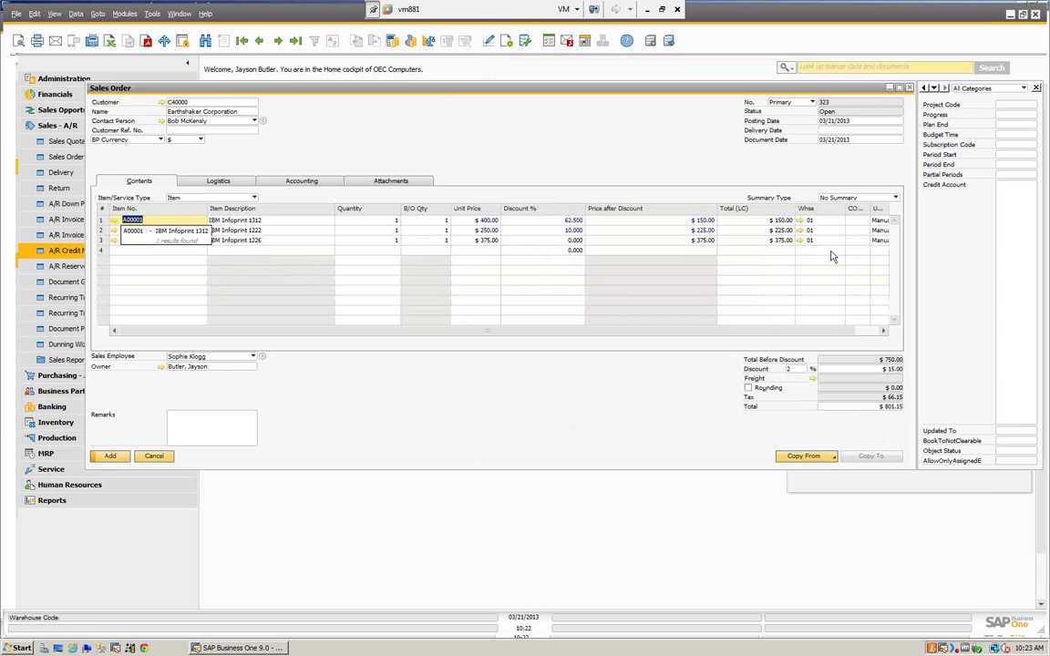
Set the order's delivery date to 03/21/2013 and apply it to the existing table rows
left_click(844, 130)
type("4")
key("Tab")
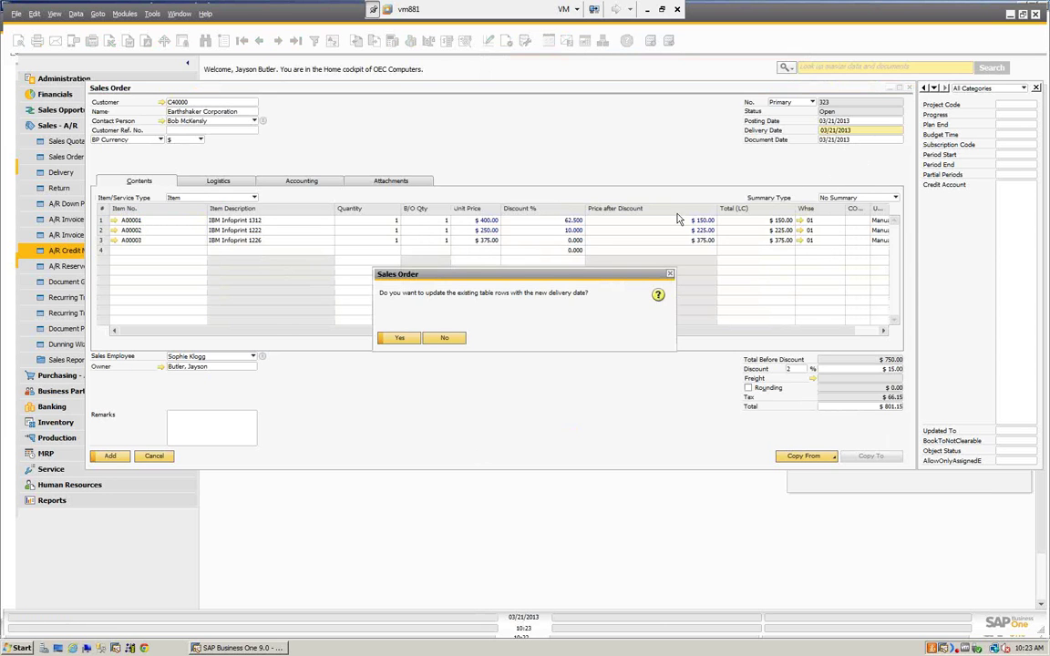
left_click(399, 338)
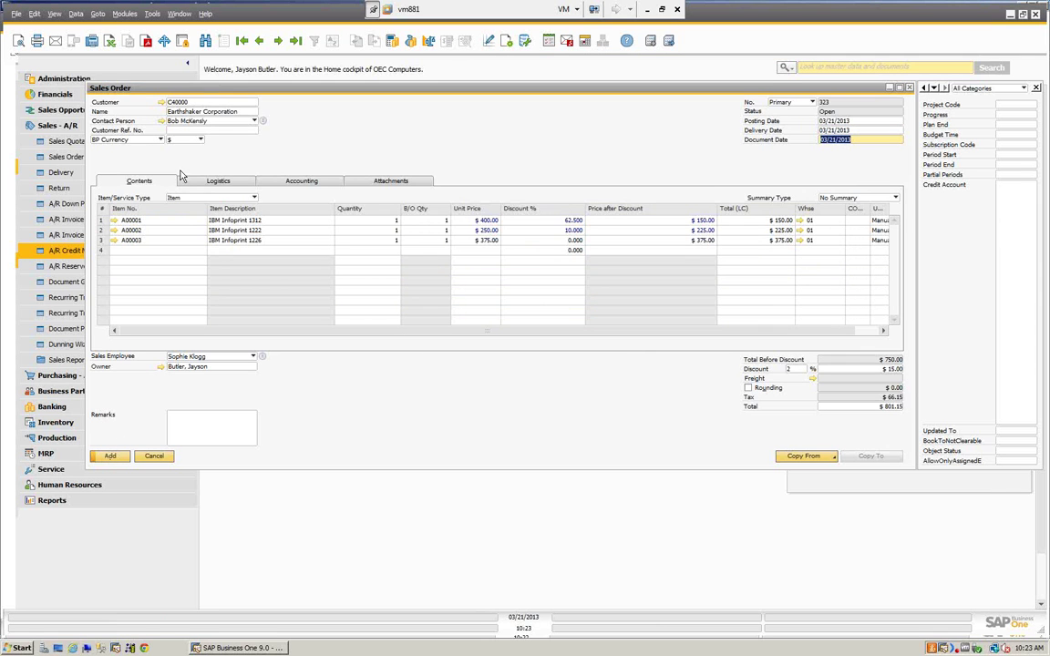
Add the sales order, choosing to continue in the item availability check for A00001
left_click(111, 458)
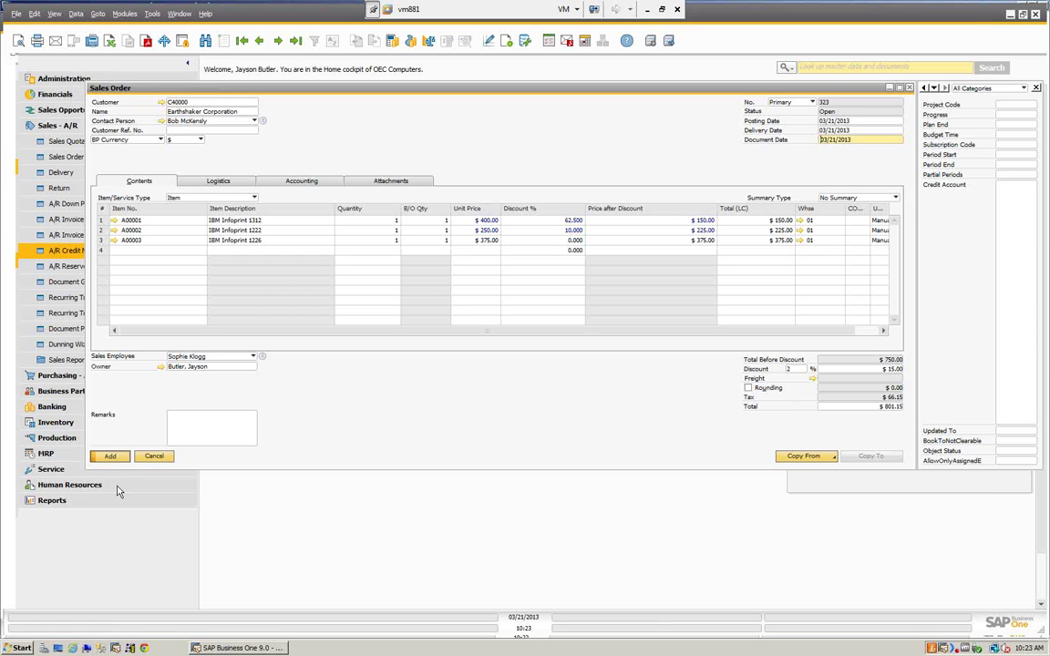
left_click(111, 459)
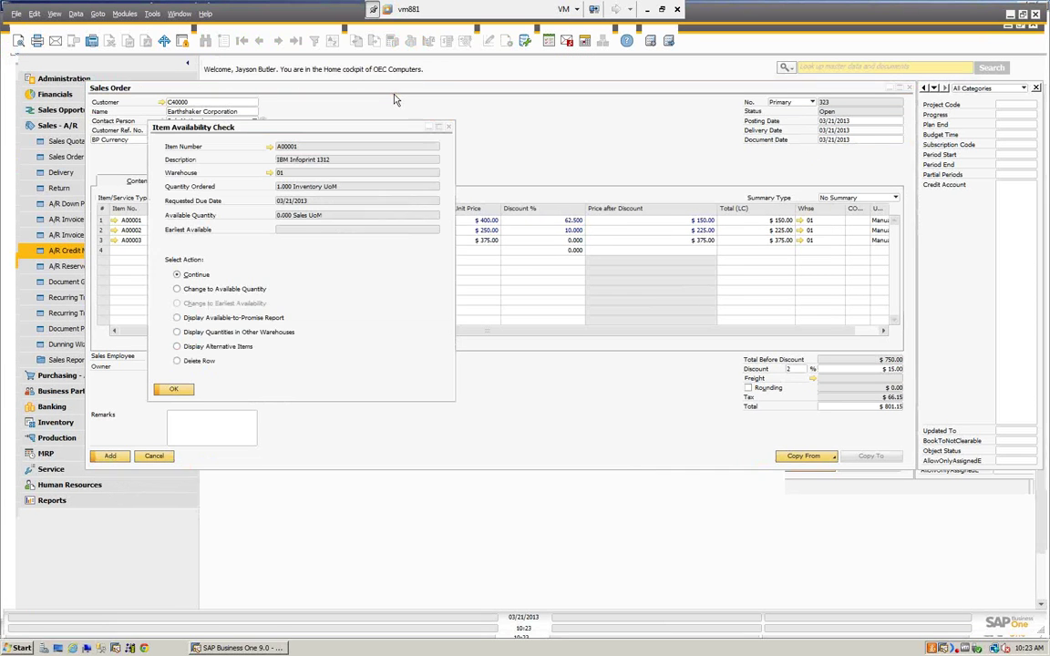
left_click(174, 387)
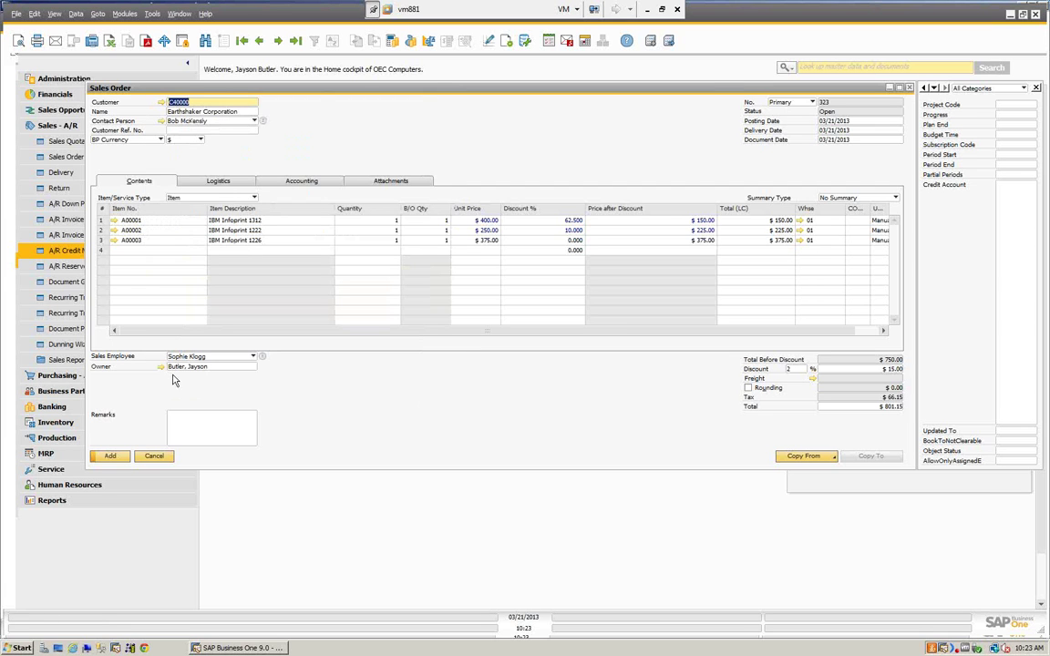
left_click(113, 459)
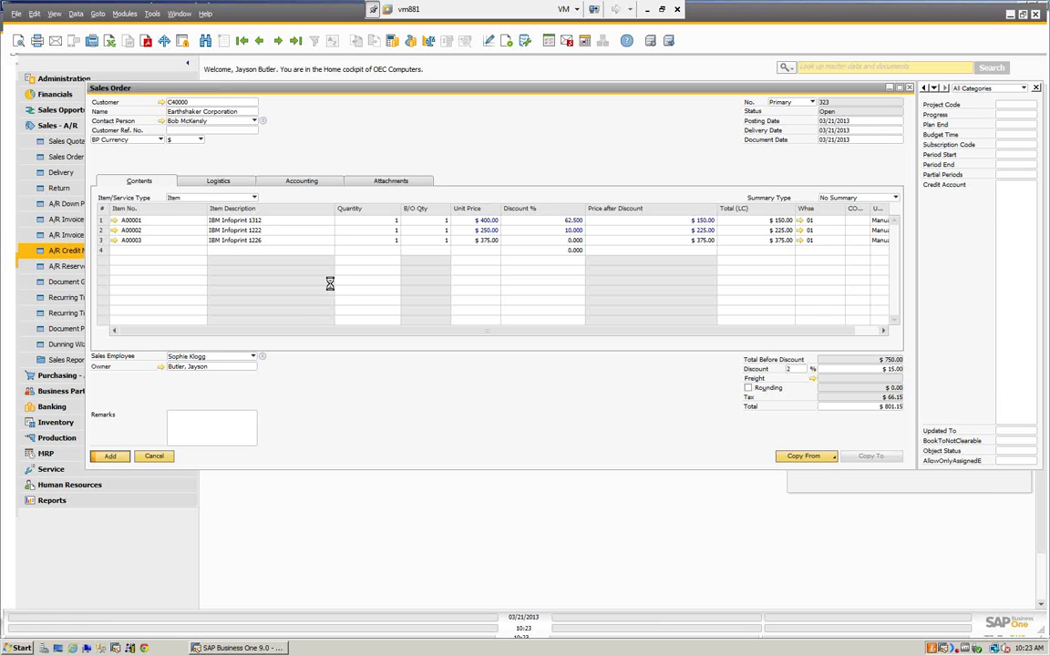
Display the last sales order record and copy it to a delivery document
left_click(296, 41)
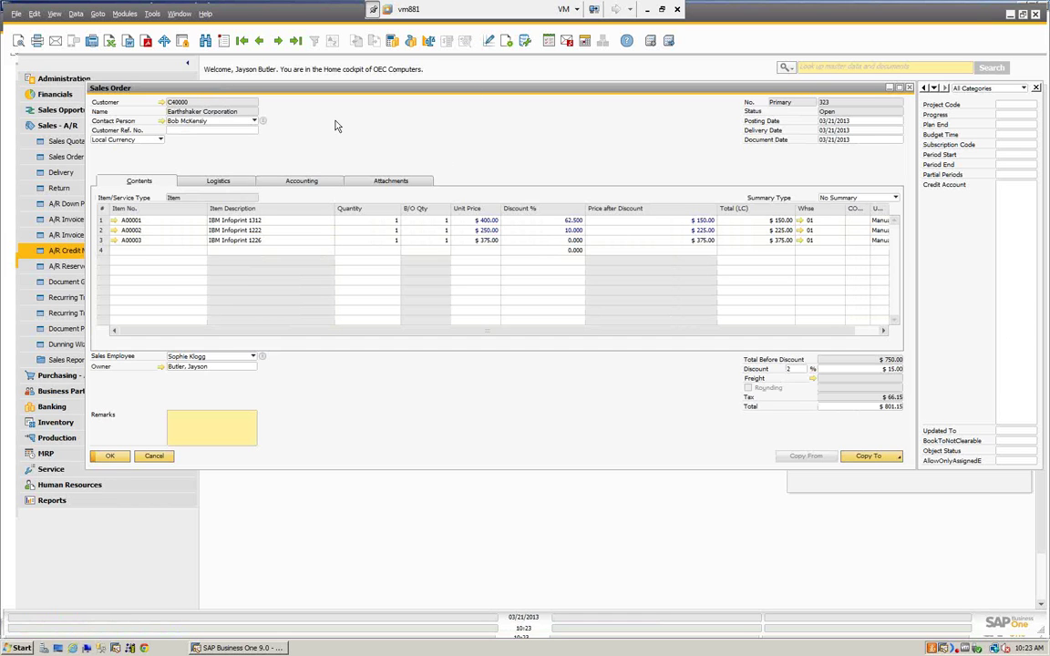
left_click(862, 457)
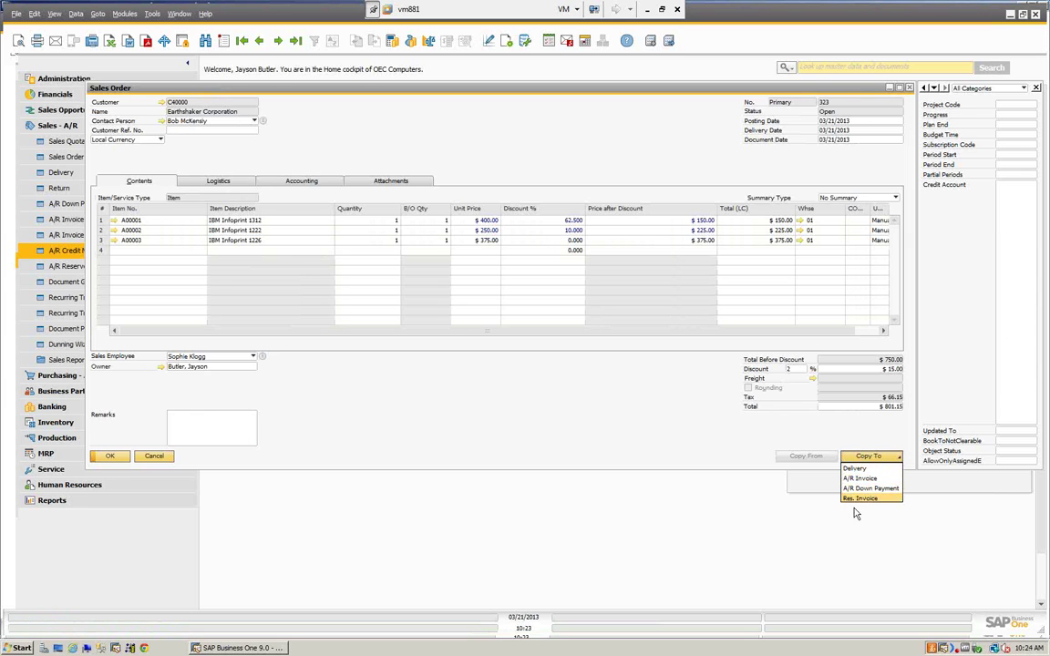
left_click(854, 468)
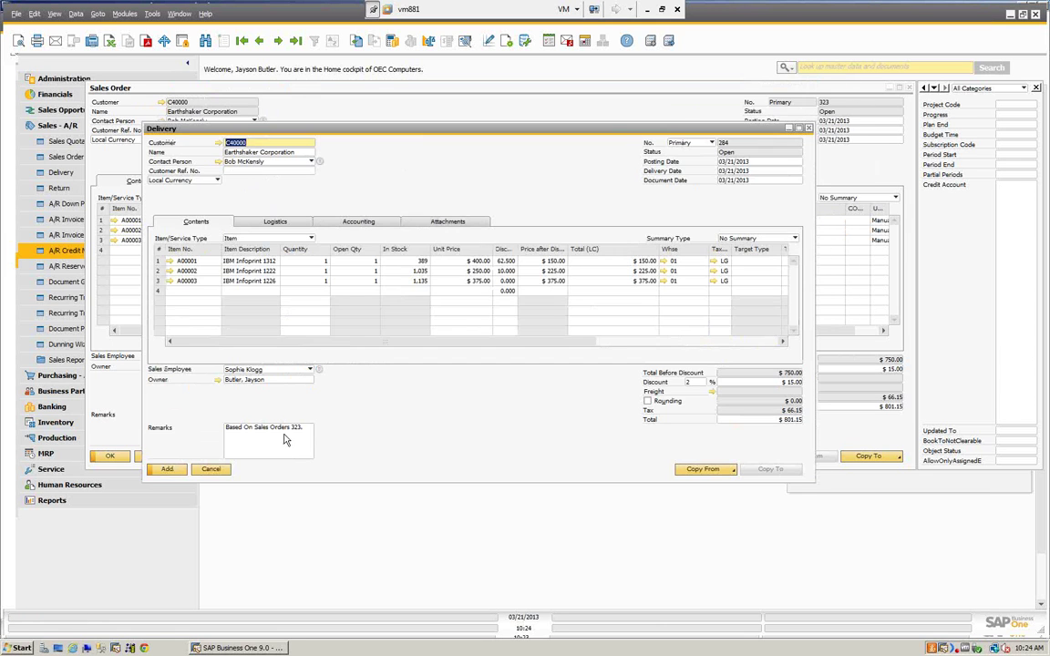
Add the delivery based on the sales order, accept the final-posting prompt, and close the delivery and sales order forms
left_click(167, 471)
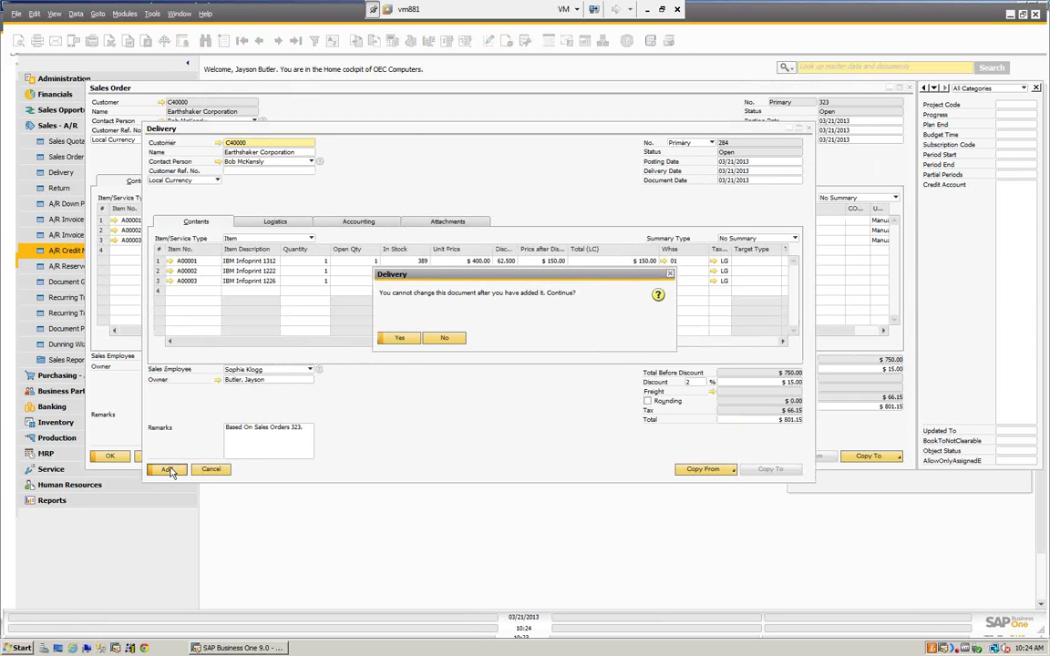
left_click(399, 339)
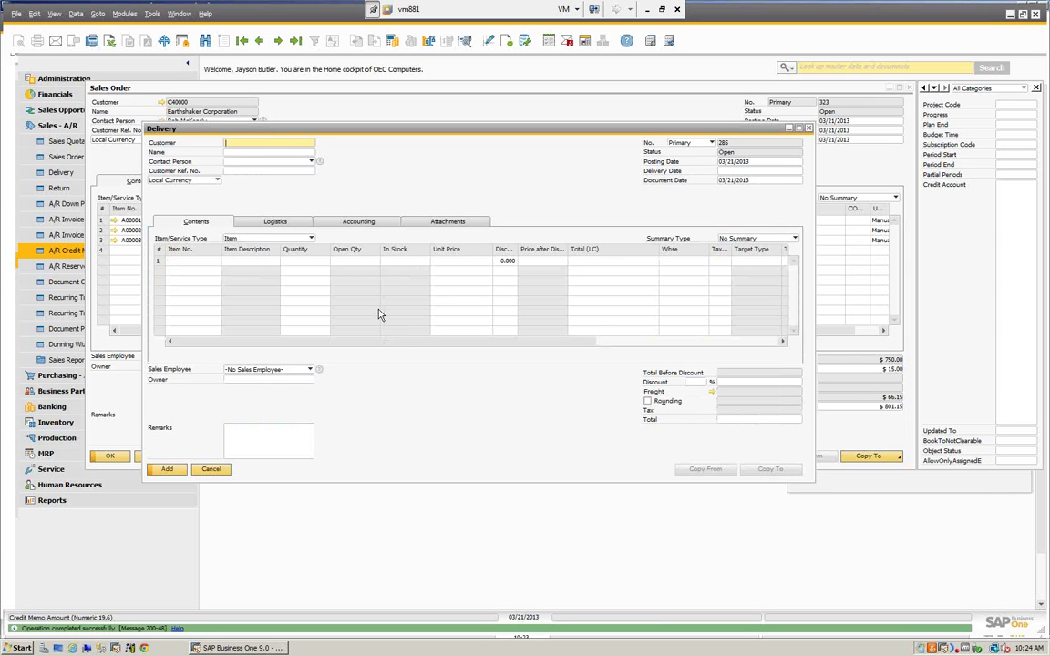
left_click(212, 470)
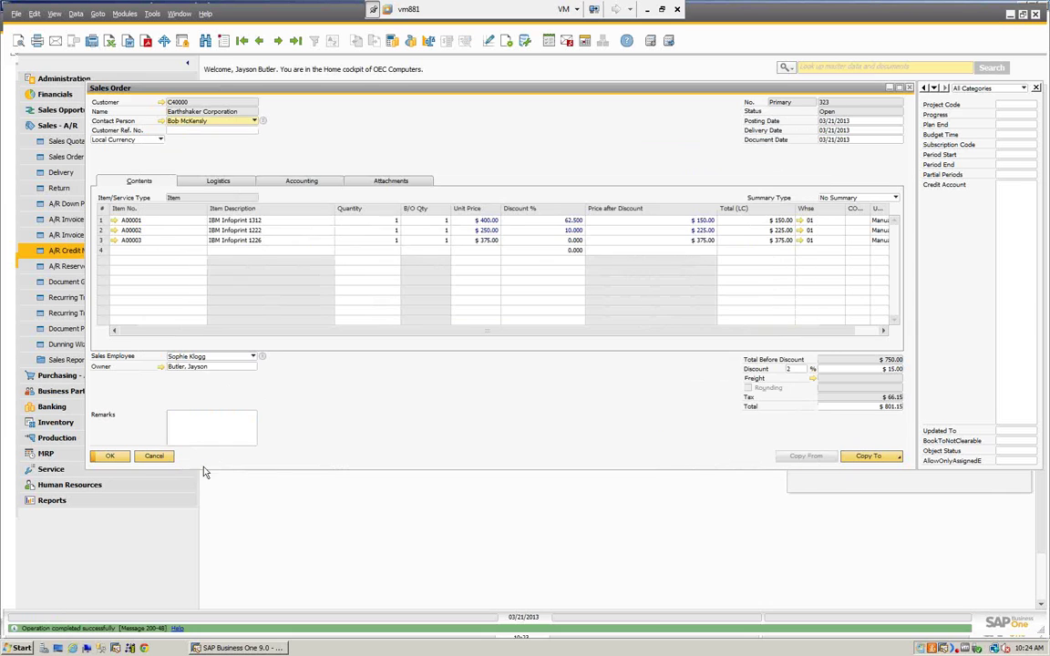
left_click(151, 456)
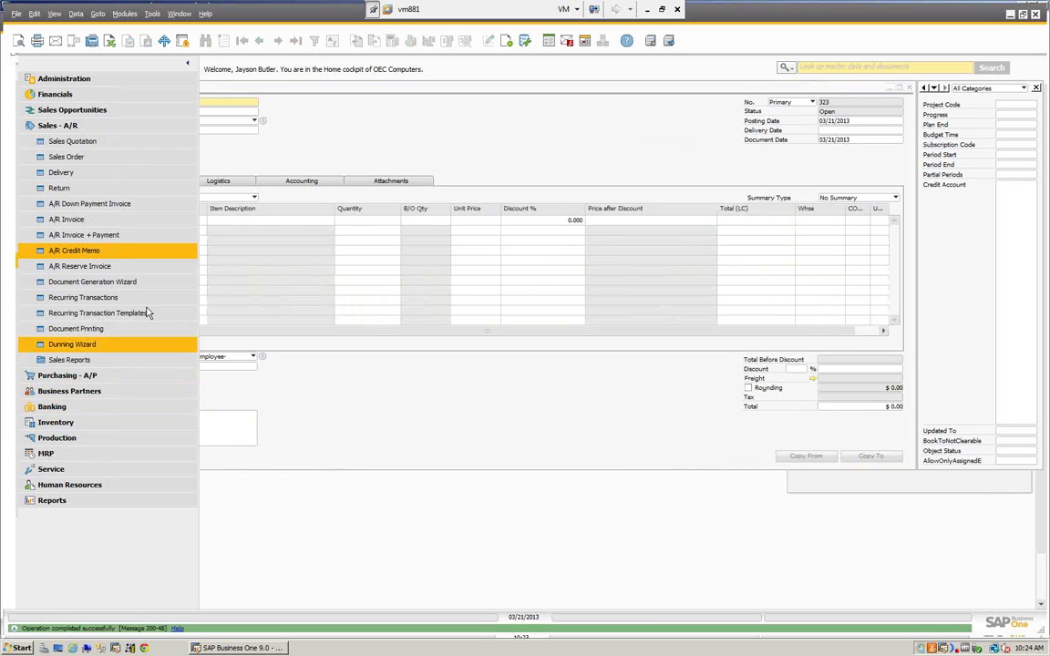
Reopen the last sales order, view its Relationship Map to the delivery, and close both windows
left_click(73, 162)
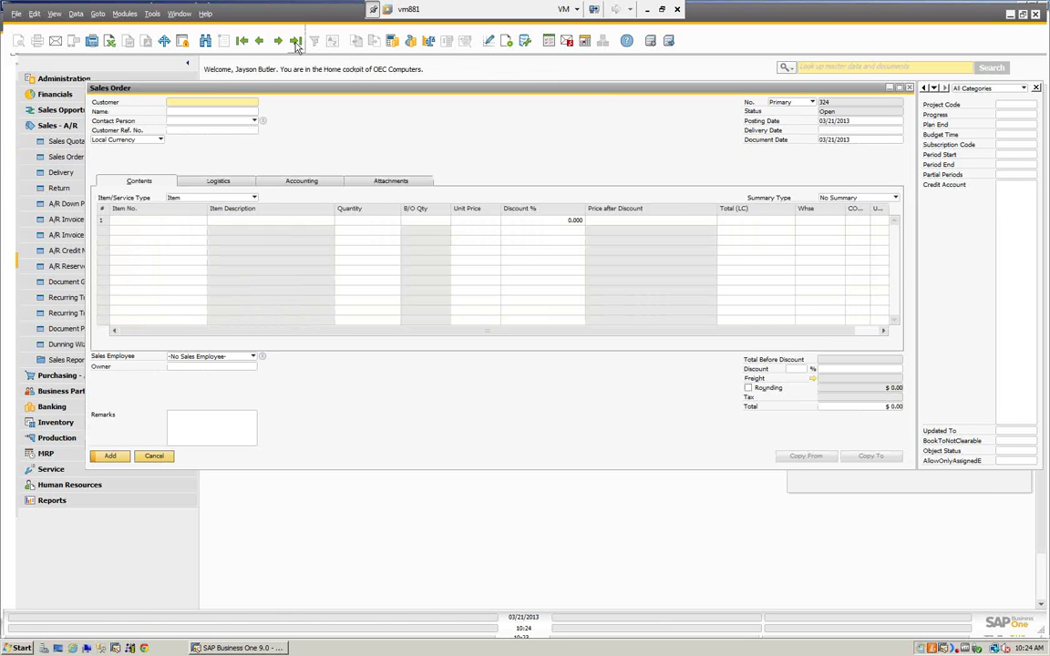
left_click(296, 41)
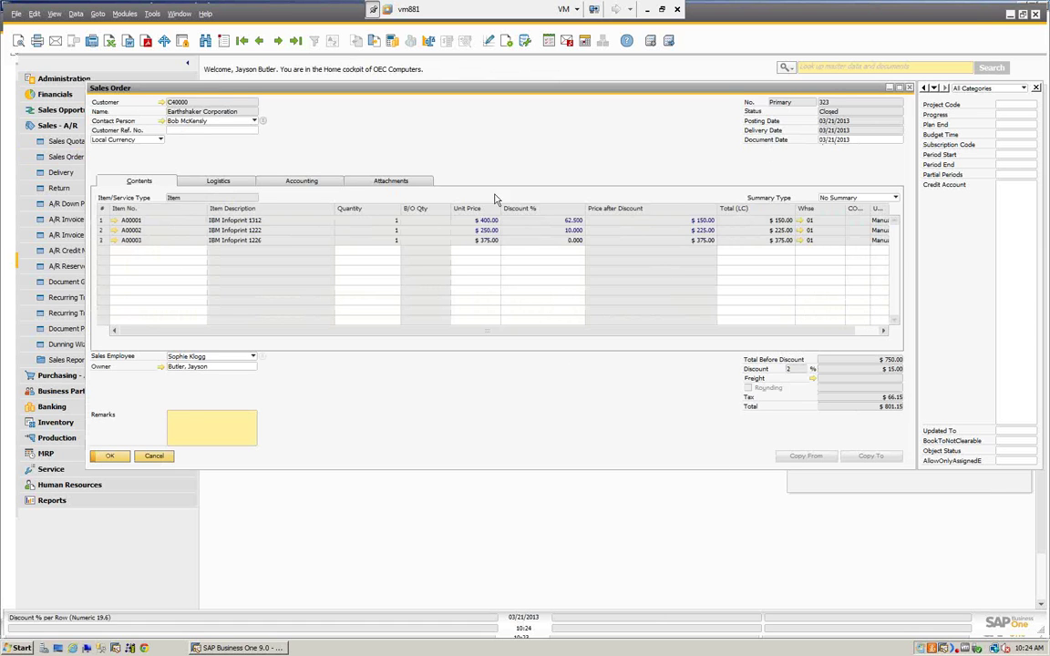
right_click(462, 133)
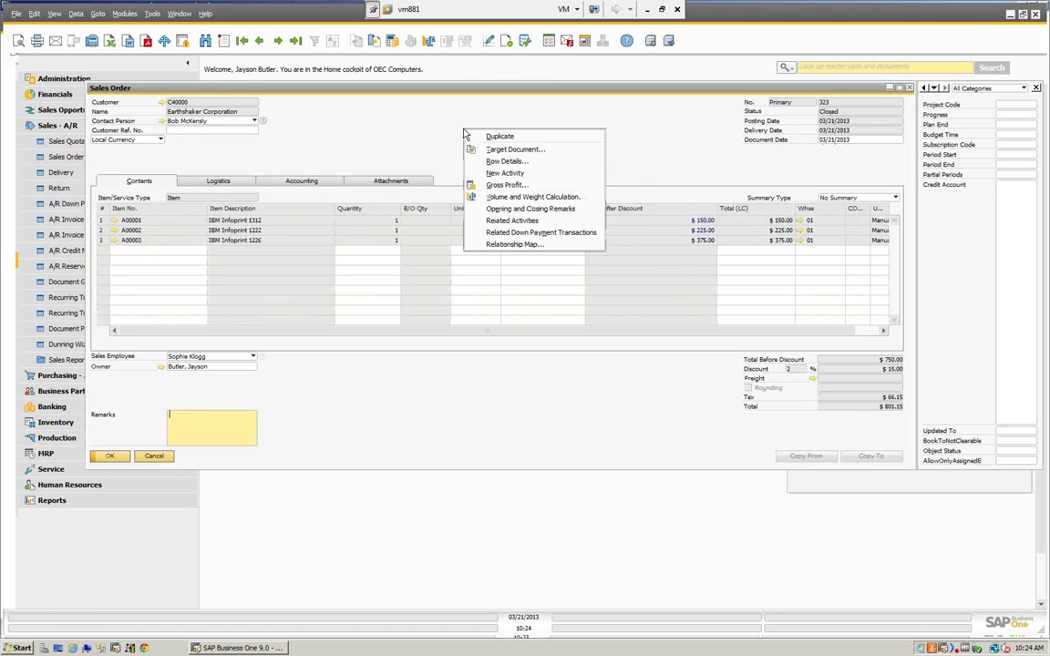
left_click(500, 244)
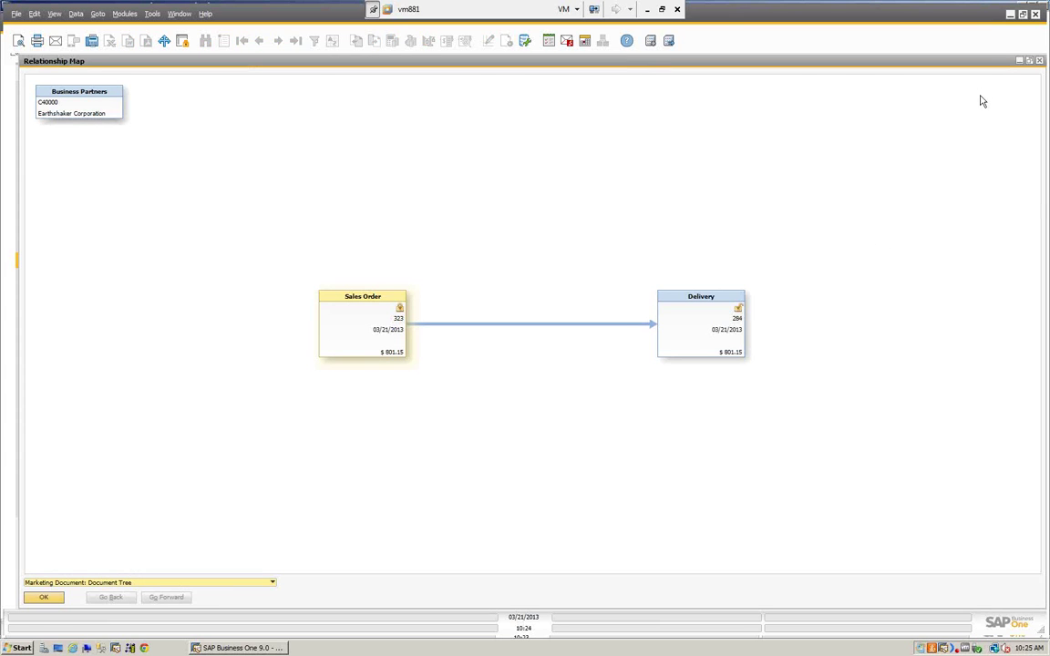
left_click(1040, 61)
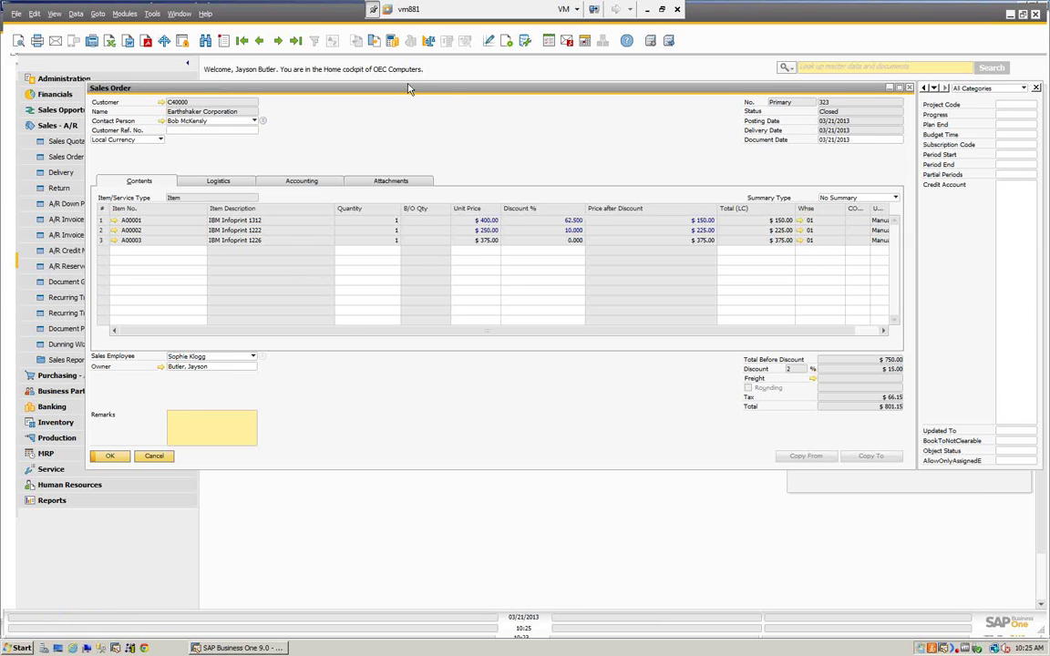
left_click(154, 456)
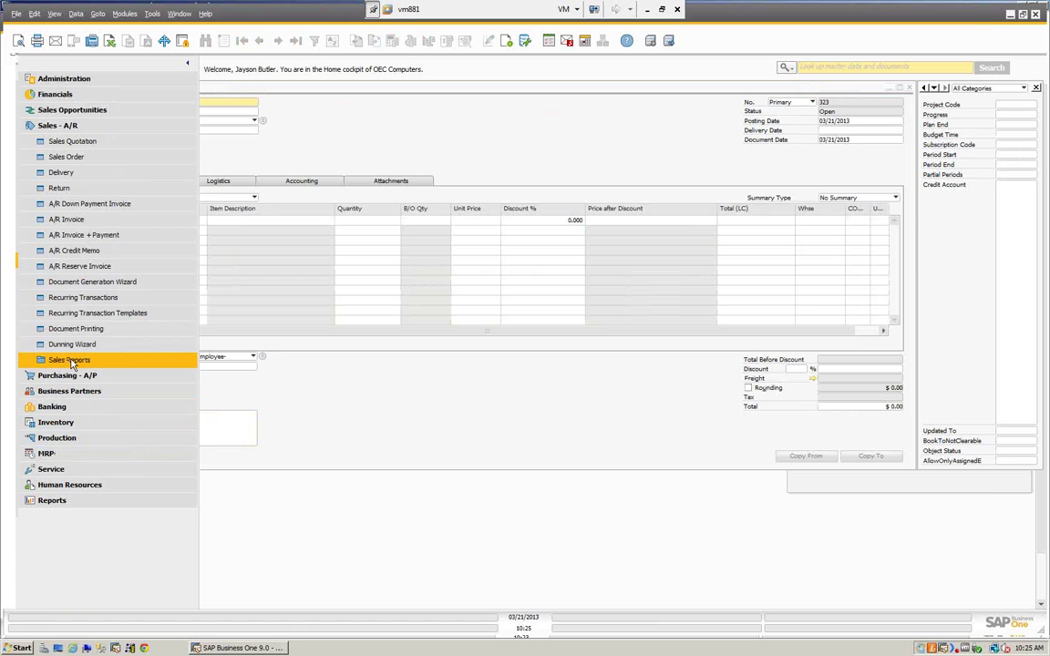
Run the Open Items List from the sales reports for Sales Orders and look through the list
left_click(71, 361)
left_click(73, 361)
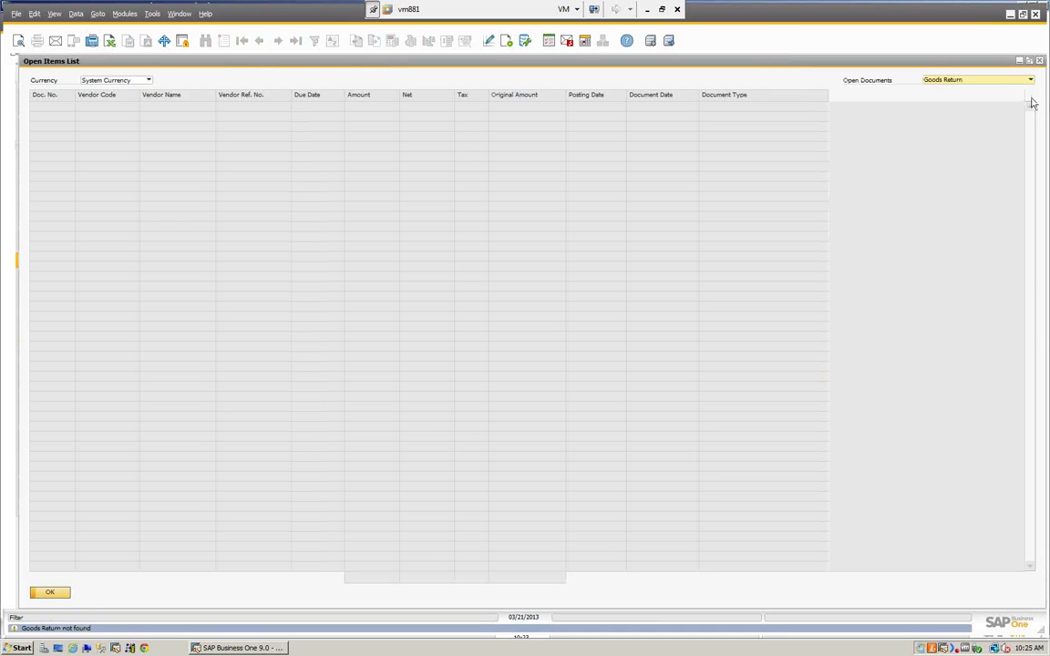
left_click(1031, 80)
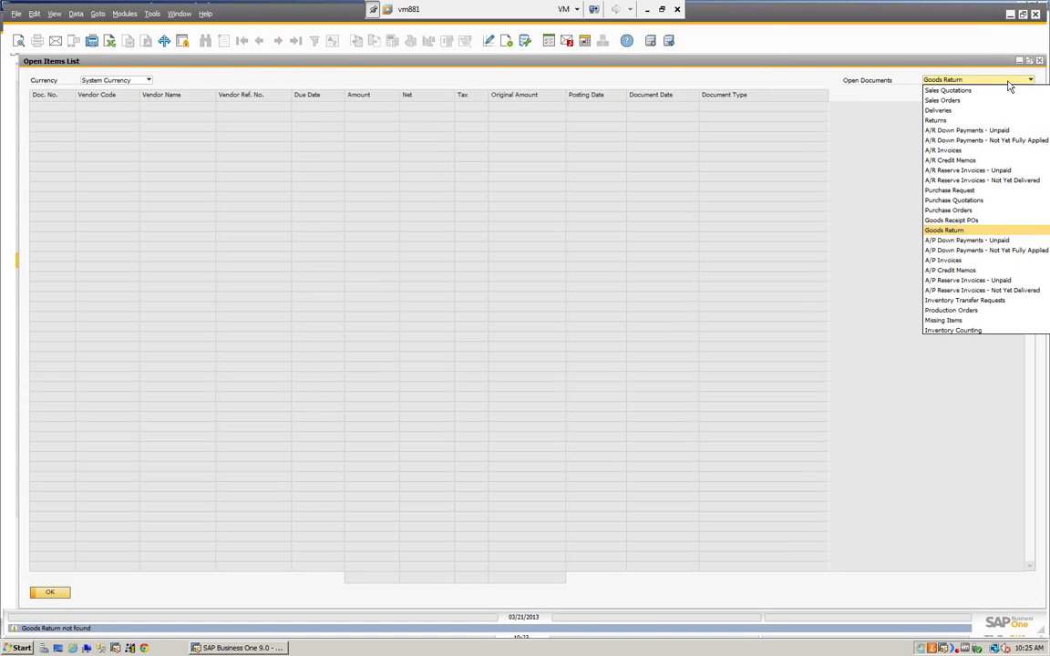
left_click(952, 103)
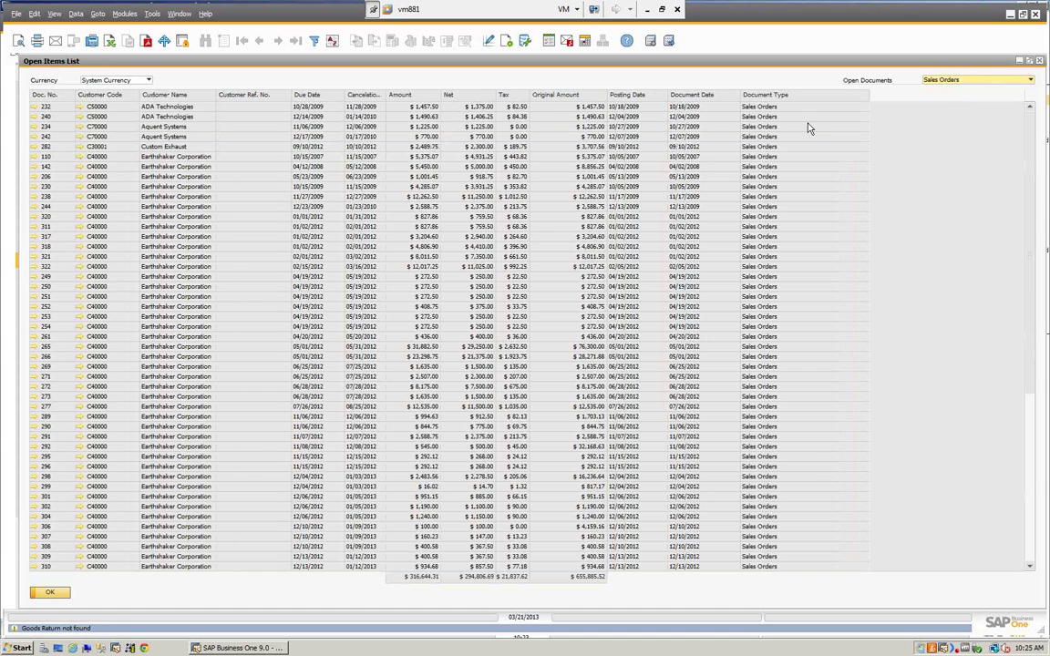
scroll(279, 314, "down", 2)
scroll(306, 185, "up", 2)
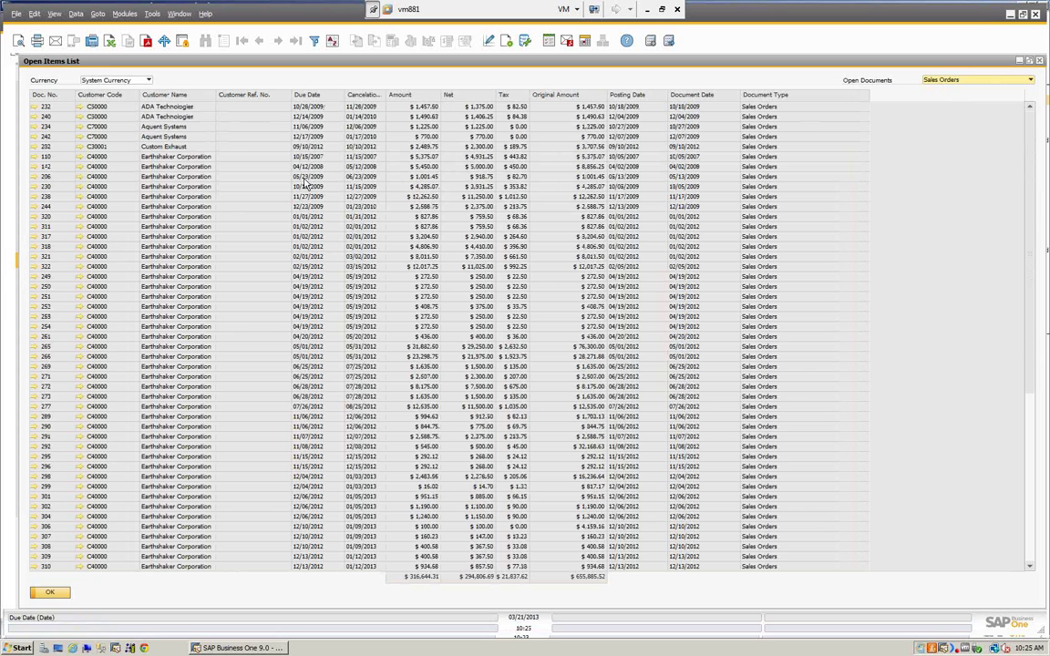
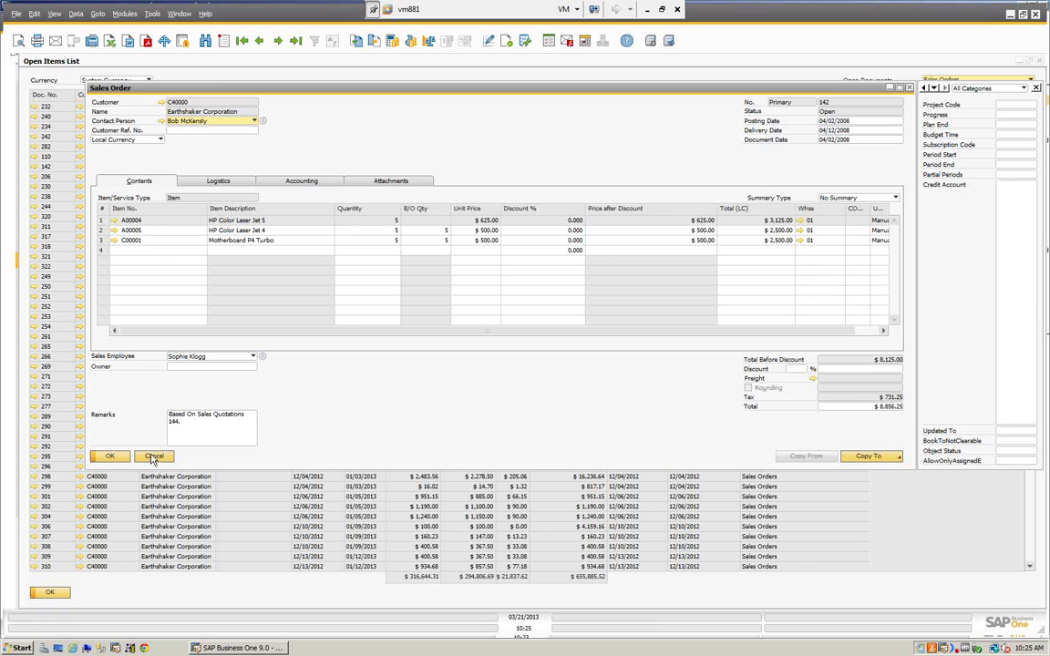
Review sales order 142 again from the Open Items List, and close it, the list and the blank sales order form
left_click(153, 456)
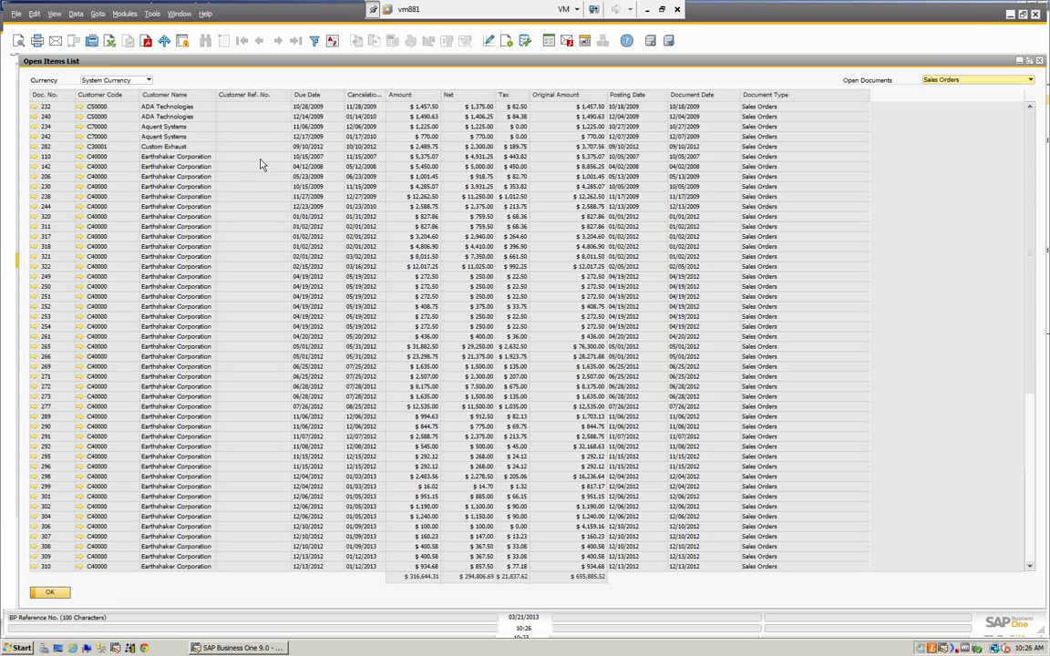
left_click(36, 167)
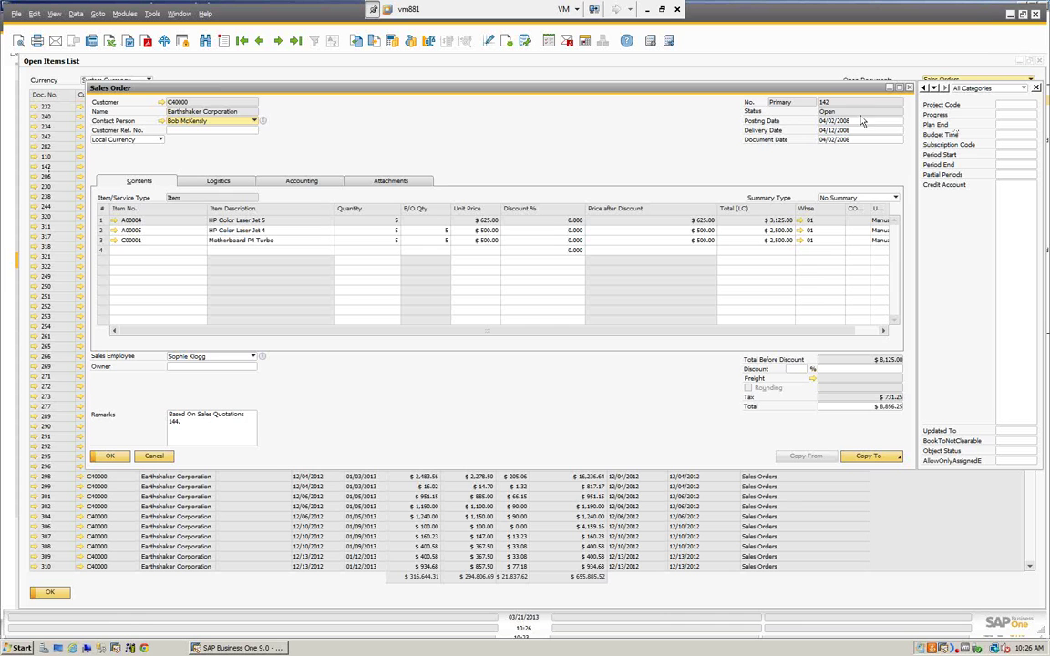
left_click(150, 458)
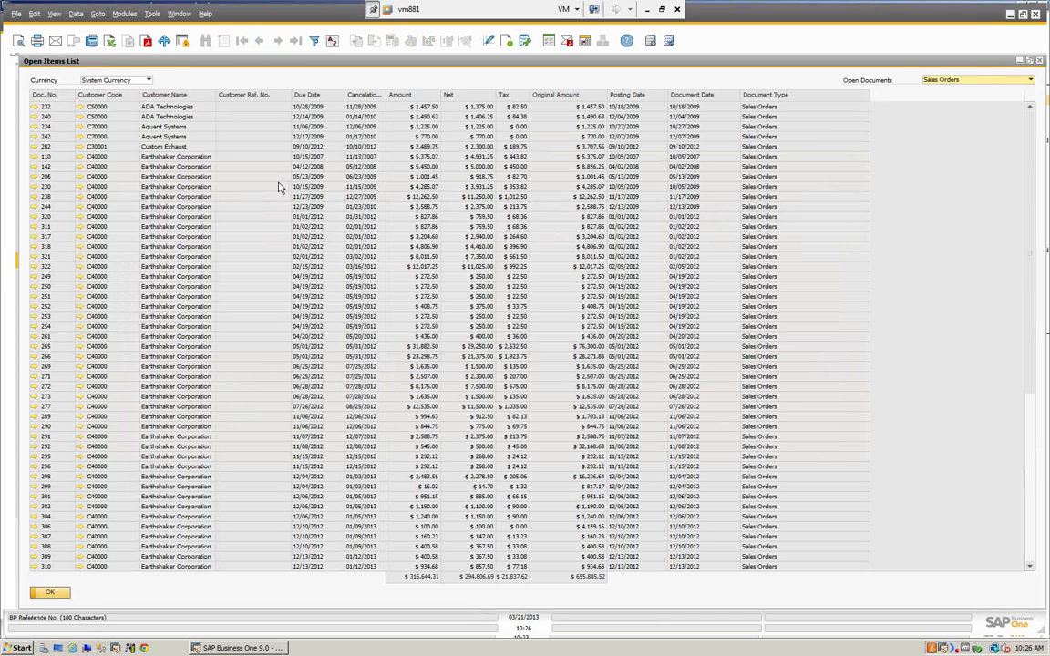
left_click(51, 594)
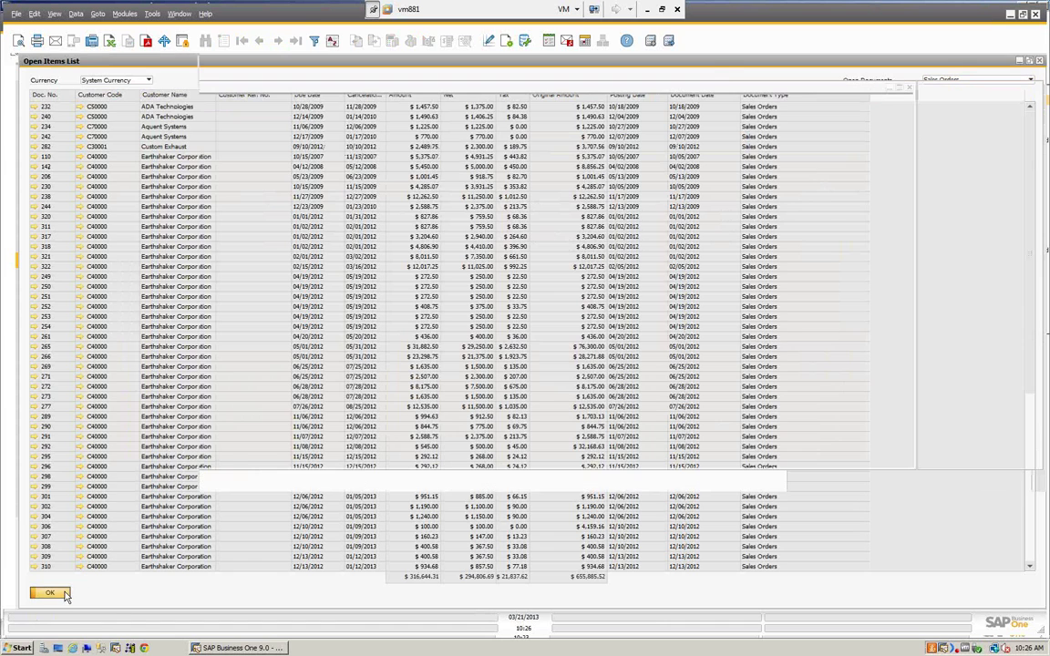
left_click(909, 89)
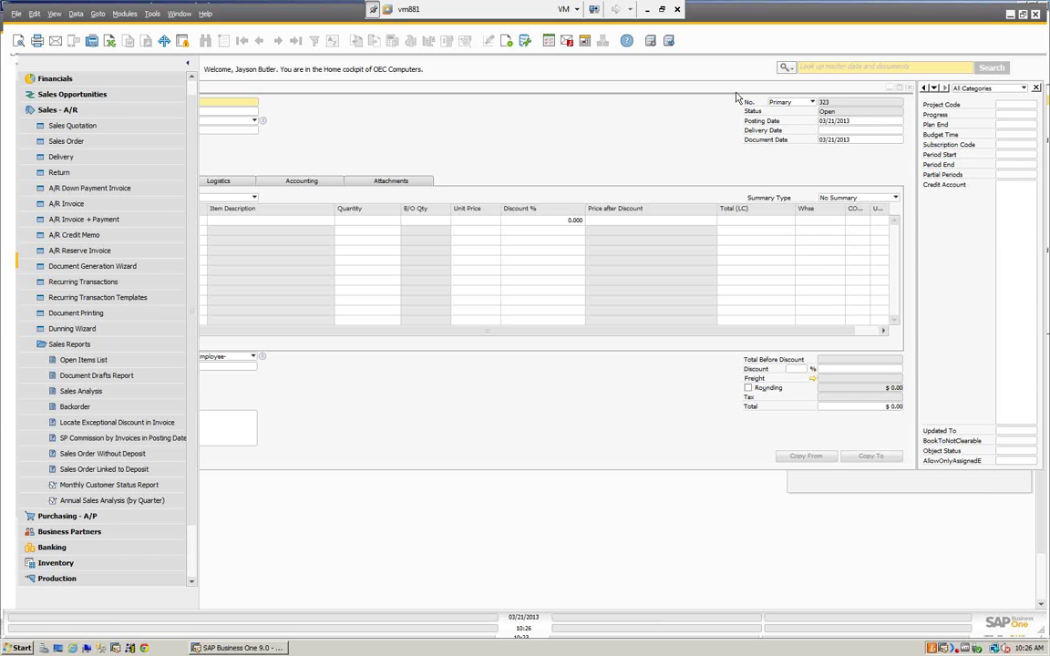
left_click(909, 88)
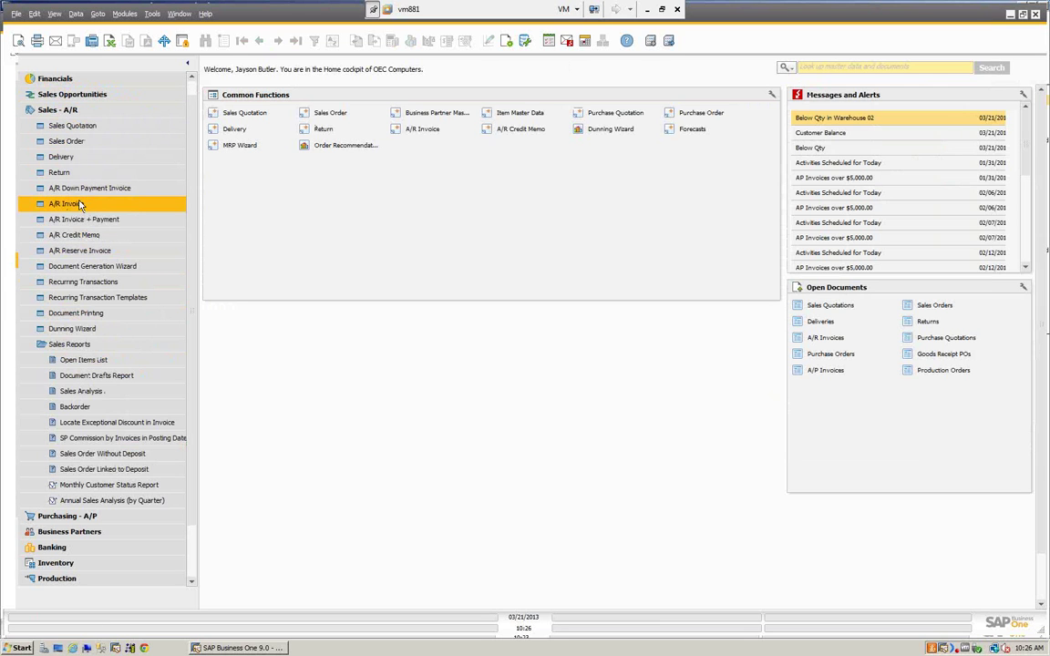
Start a new delivery document for the customer Earthshaker Corporation
left_click(61, 157)
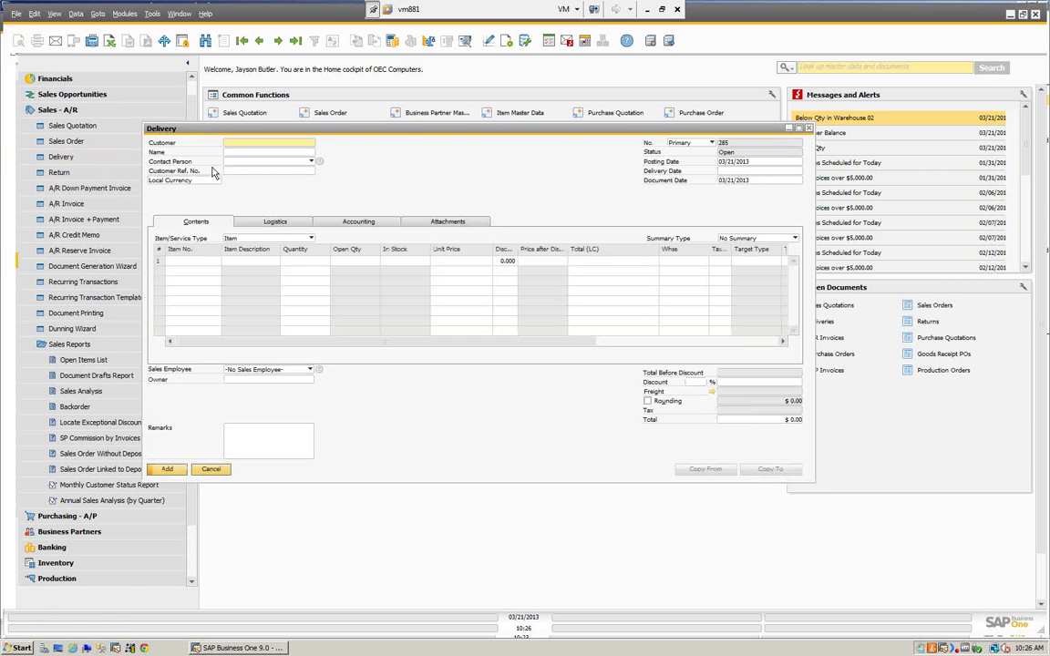
key("Tab")
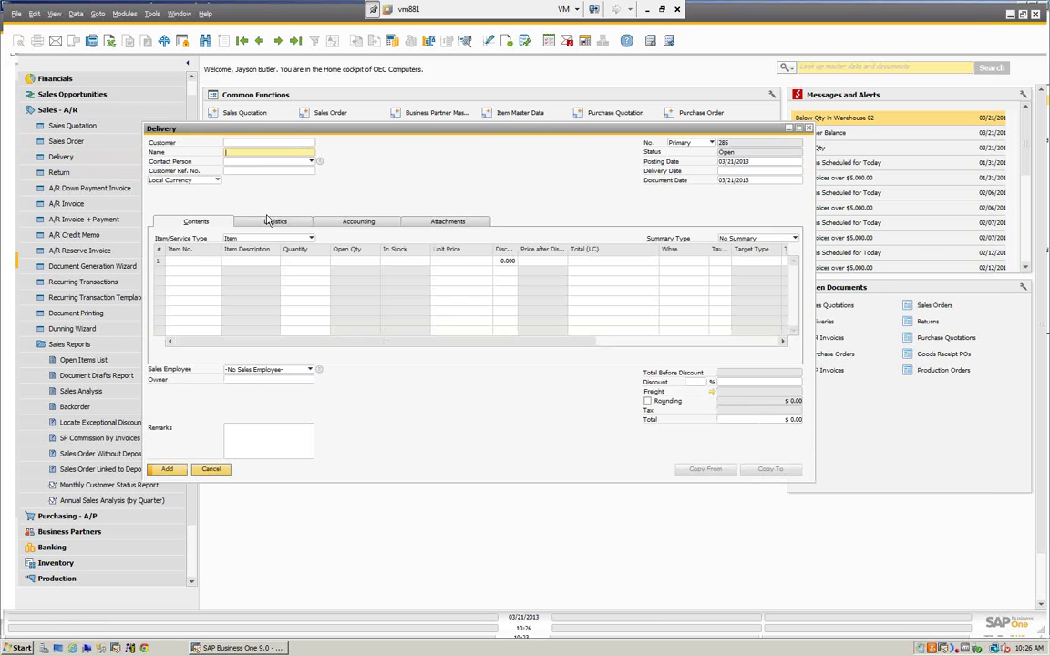
type("E")
key("Tab")
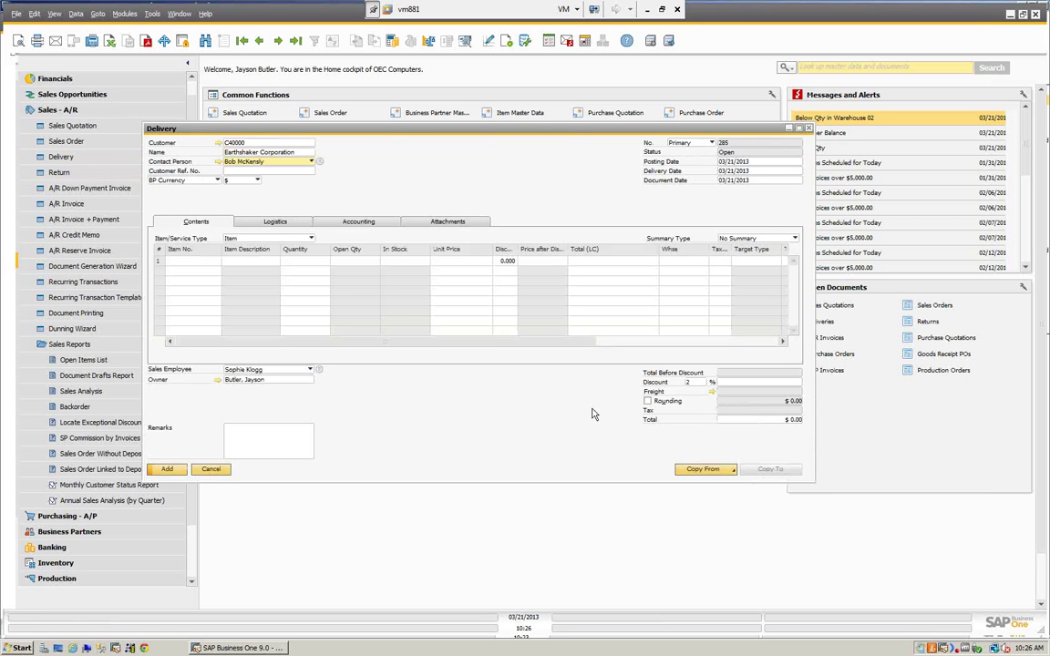
Copy sales orders 110 and 142 into the delivery with all data and the current exchange rate, and cancel the delivery without adding it
left_click(705, 471)
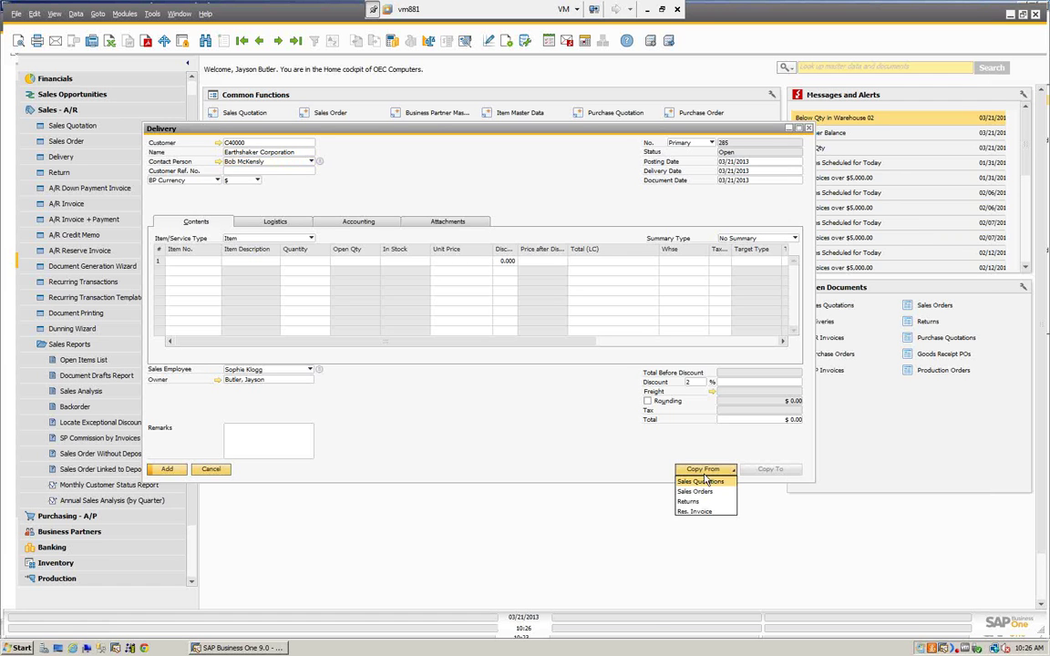
left_click(697, 491)
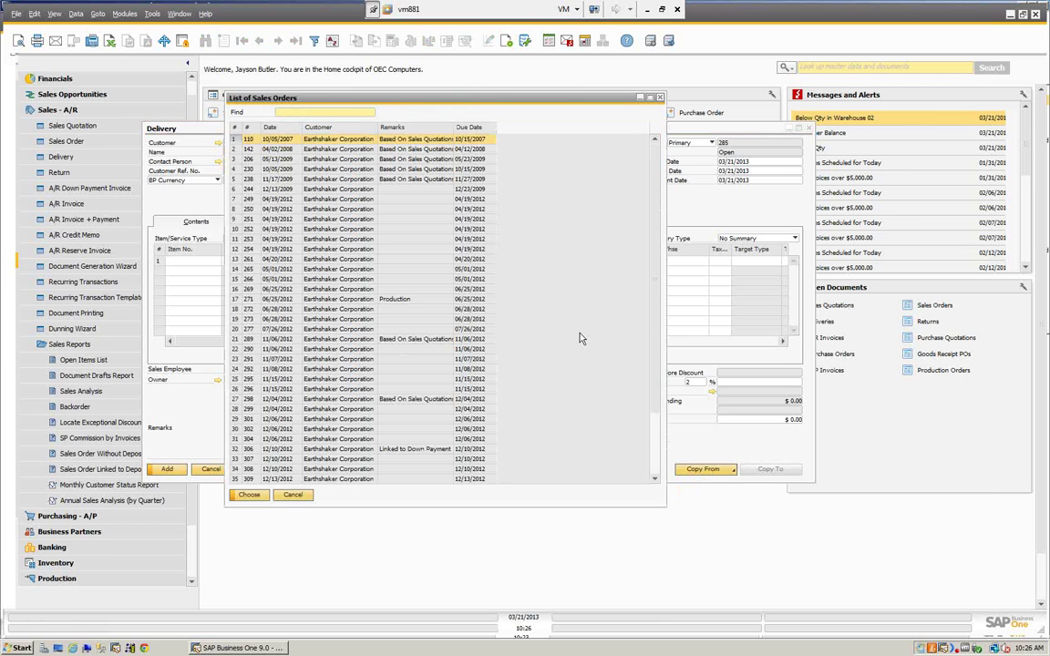
left_click(239, 149, "ctrl")
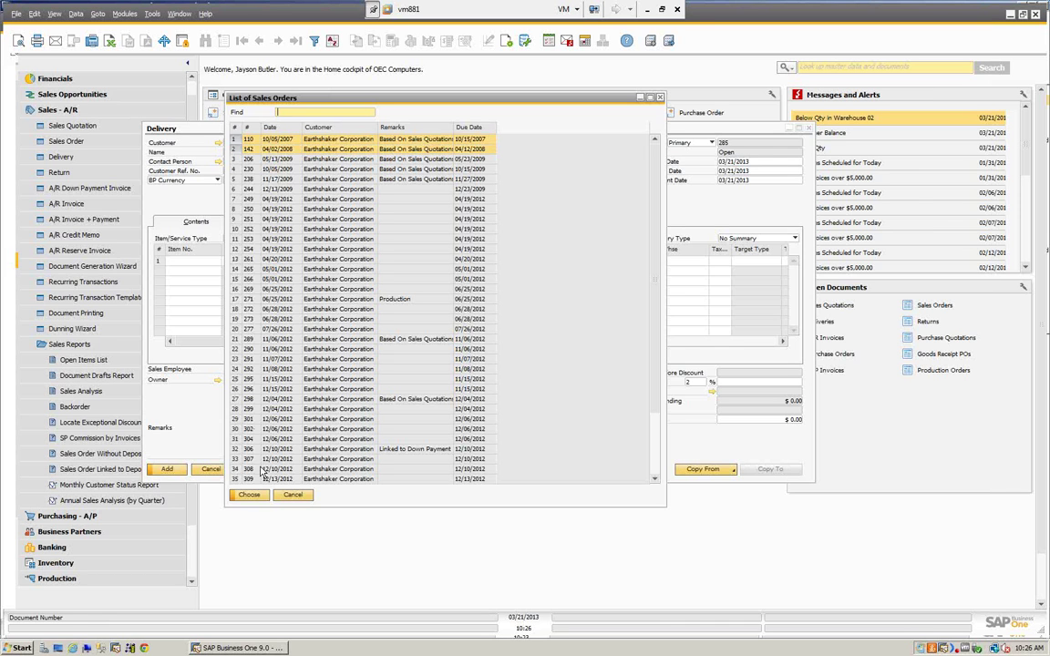
left_click(249, 495)
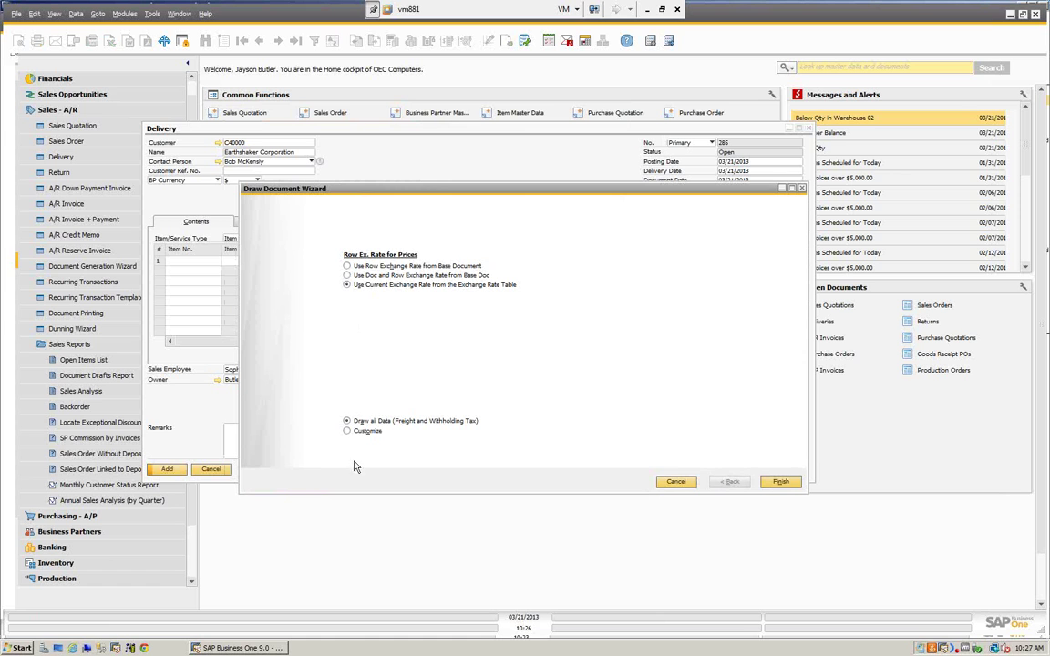
left_click(781, 482)
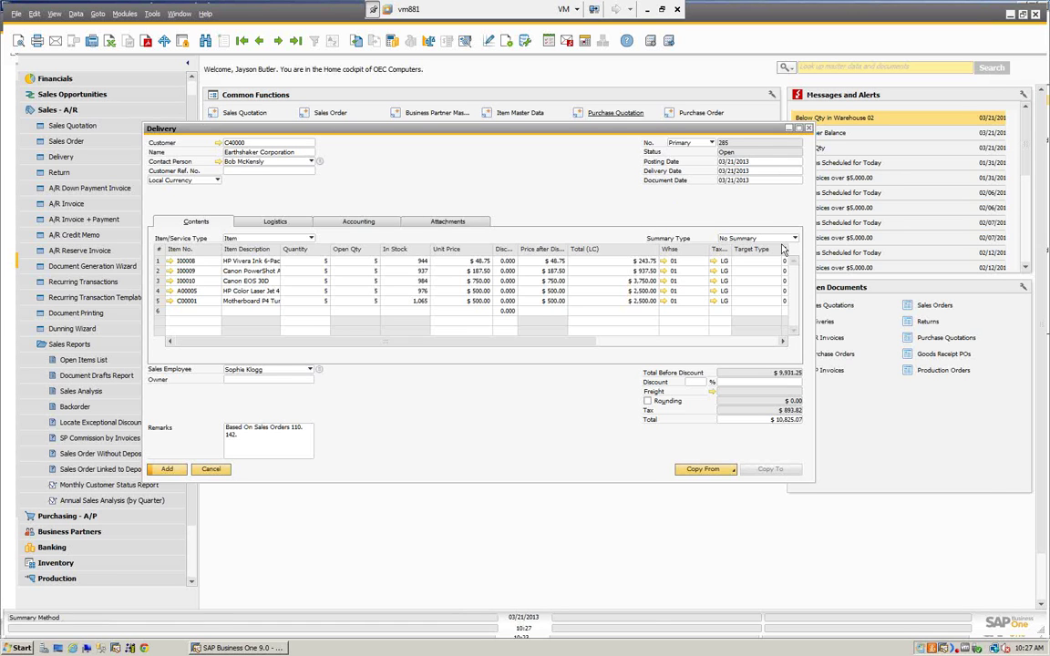
left_click(211, 469)
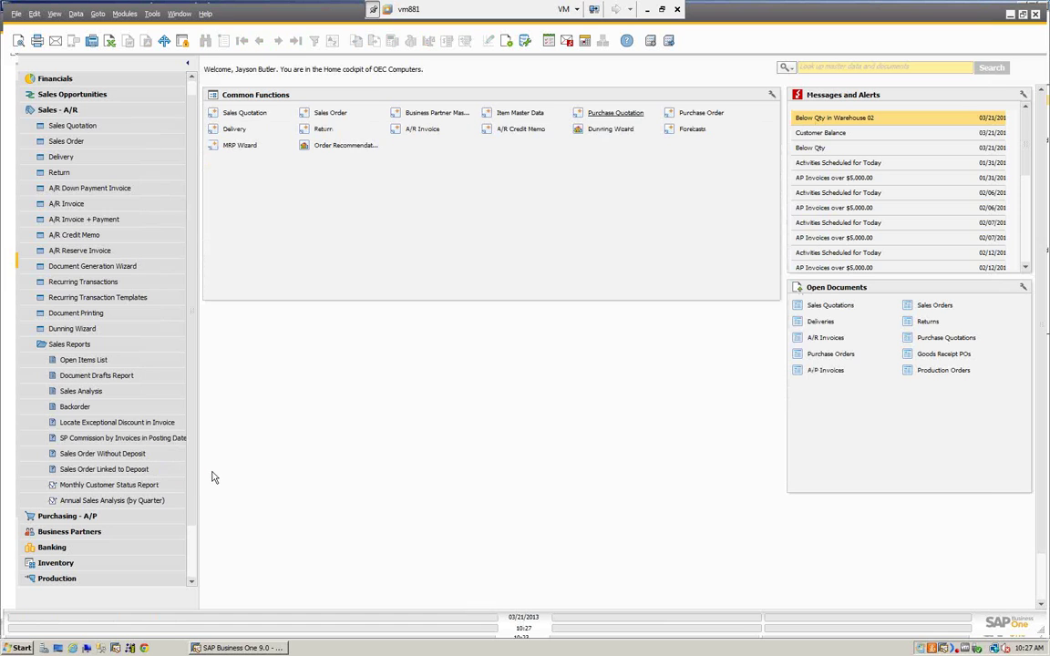
Start the Document Generation Wizard from the Sales - A/R module and advance to its document generation options
left_click(56, 112)
left_click(57, 111)
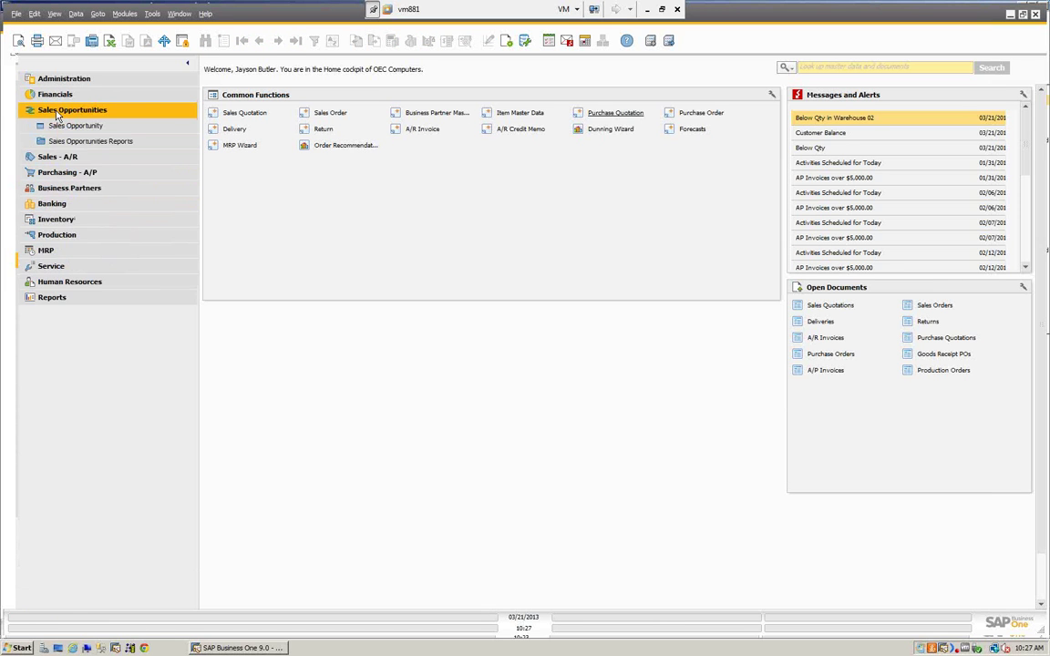
left_click(58, 112)
left_click(57, 125)
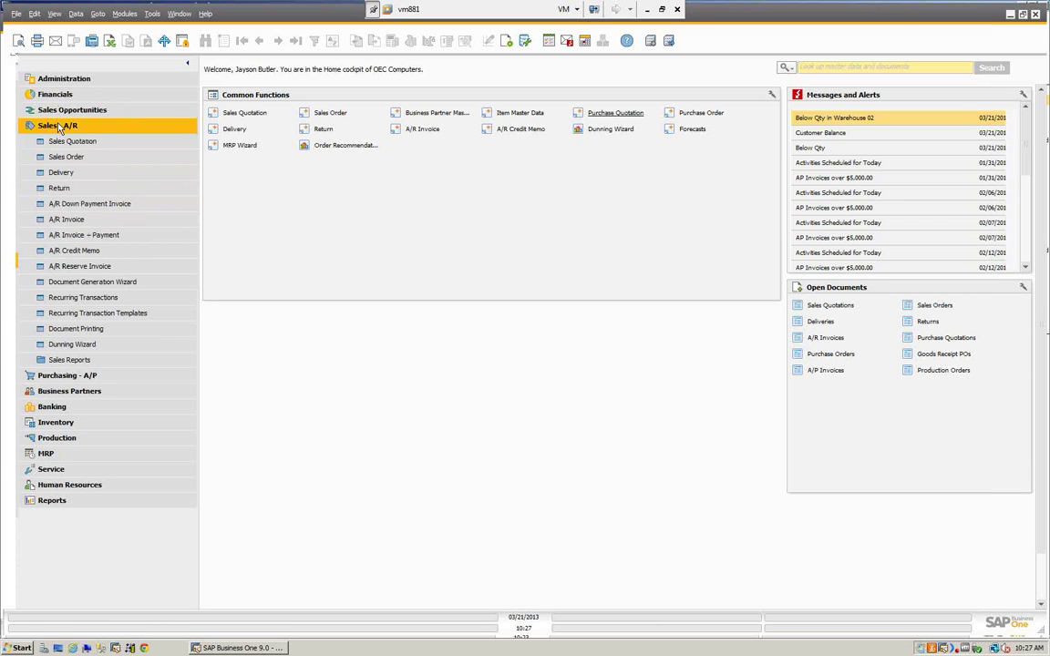
left_click(102, 282)
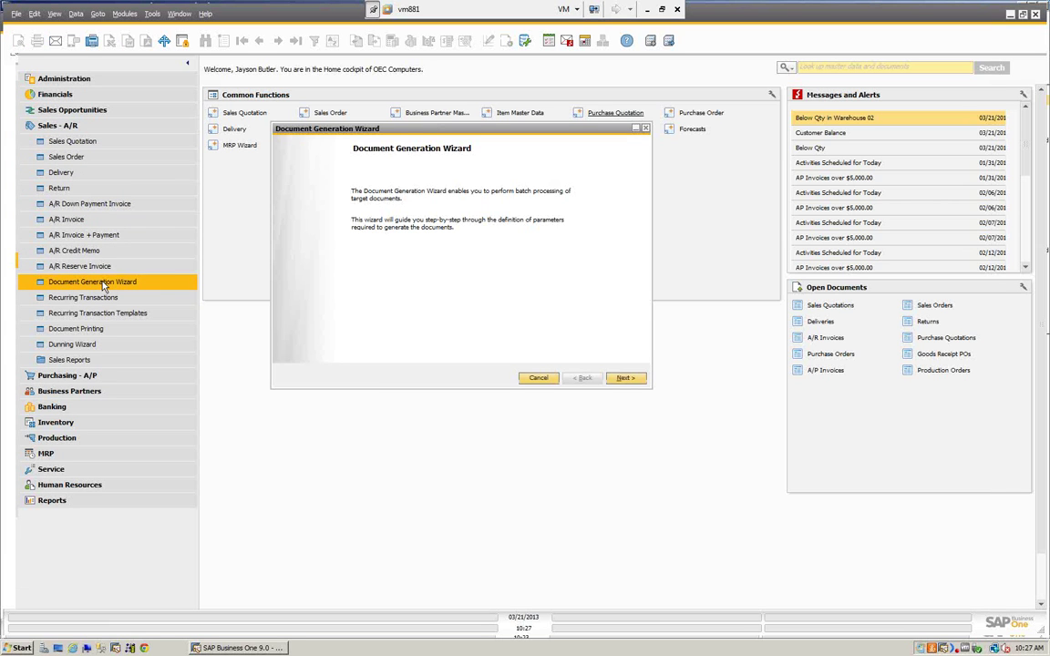
left_click(629, 381)
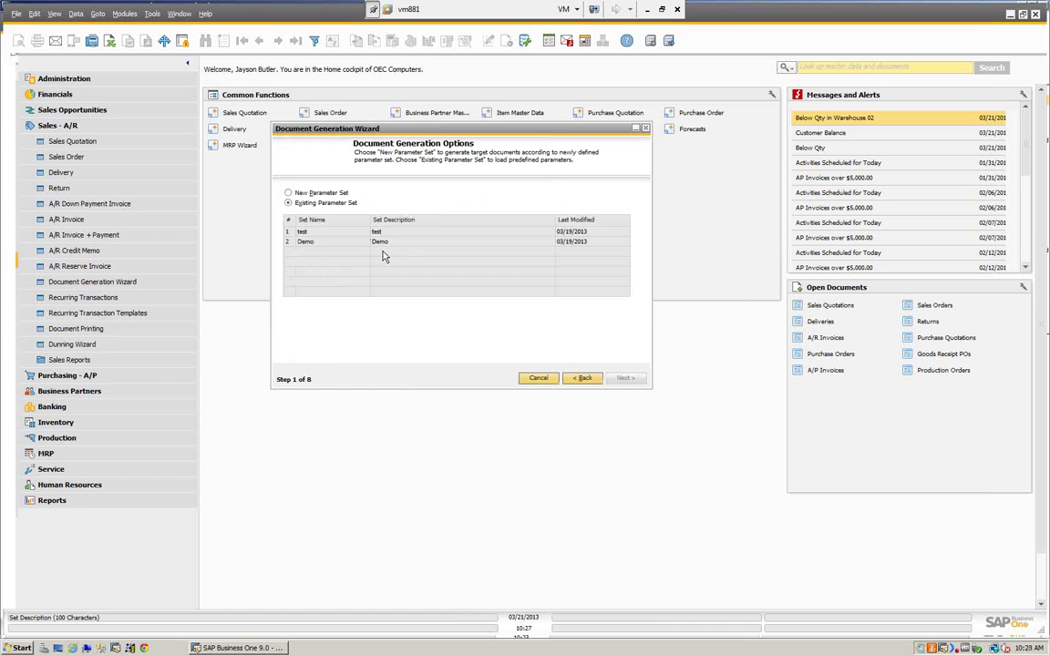
Define a new parameter set with the name and description "New Demo" and continue to the target document settings
left_click(292, 193)
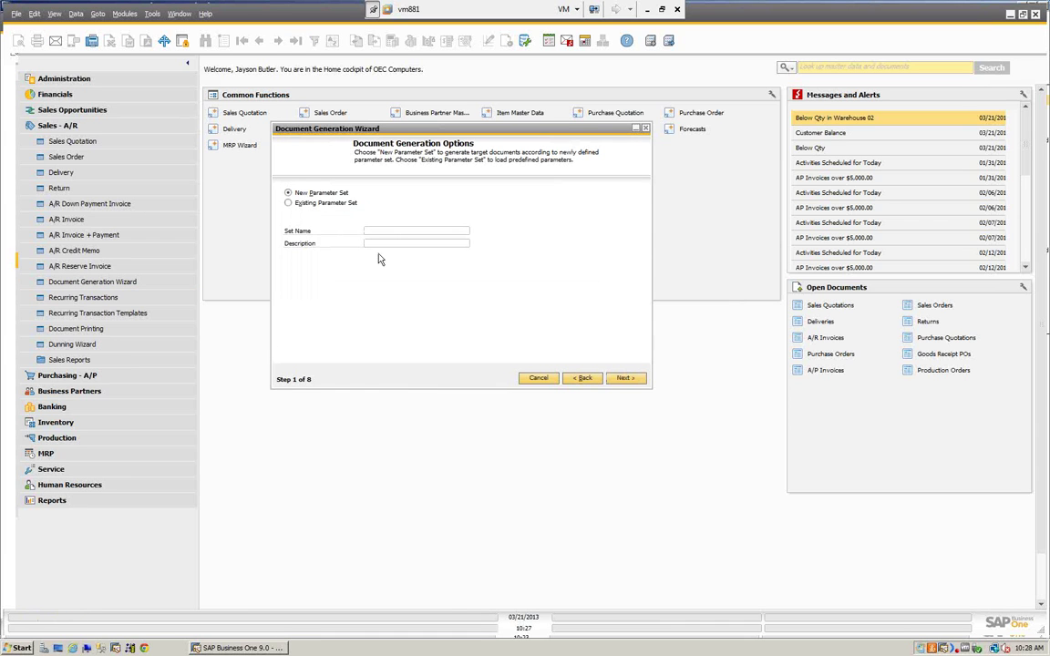
left_click(379, 232)
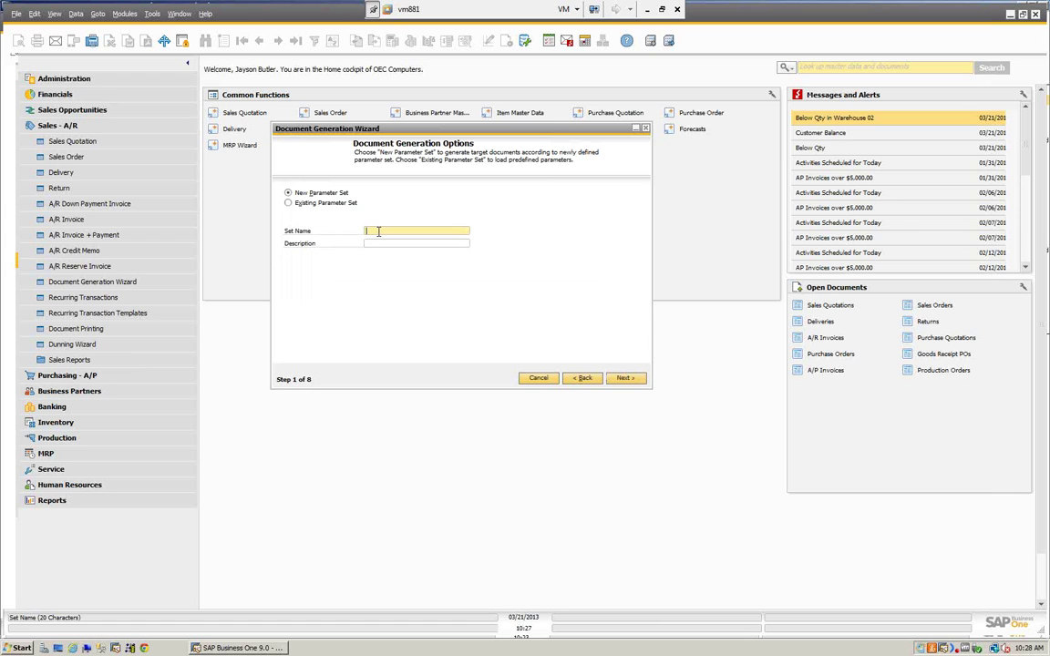
type("New Demo")
key("Tab")
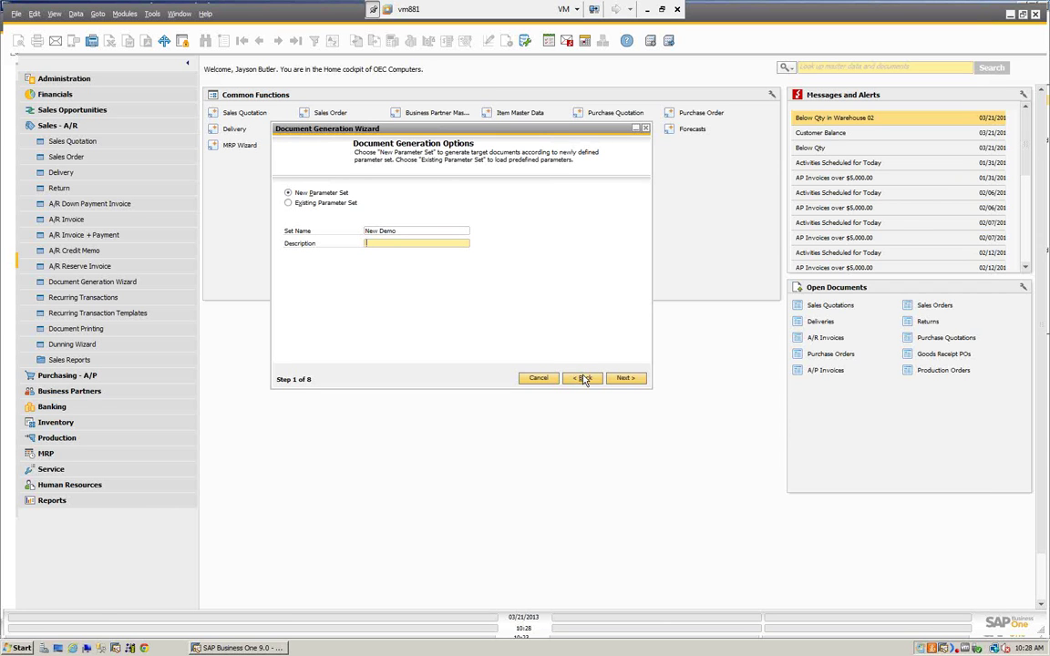
type("New Demo")
left_click(626, 379)
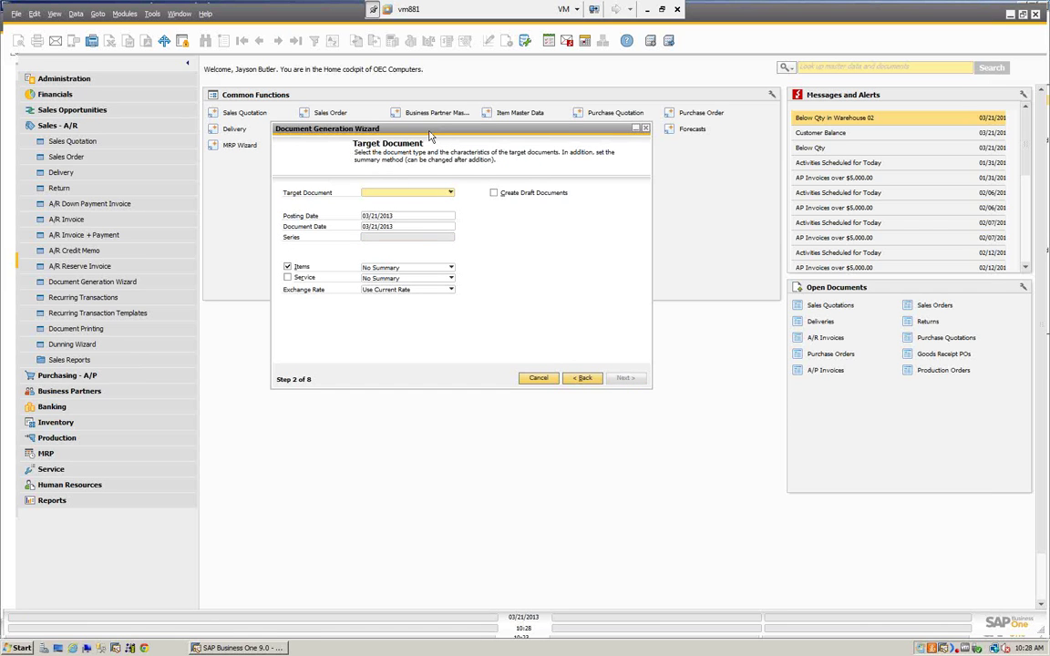
Set Delivery as the target document, with items only and No Summary, and continue to the base documents
left_click_drag(430, 135, 424, 128)
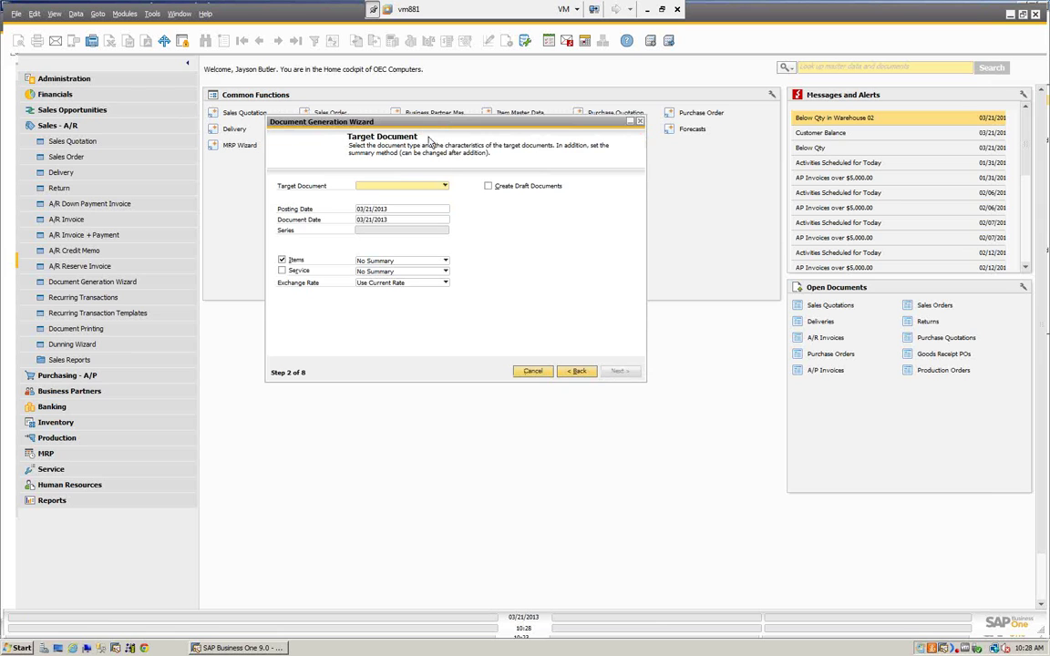
left_click(443, 187)
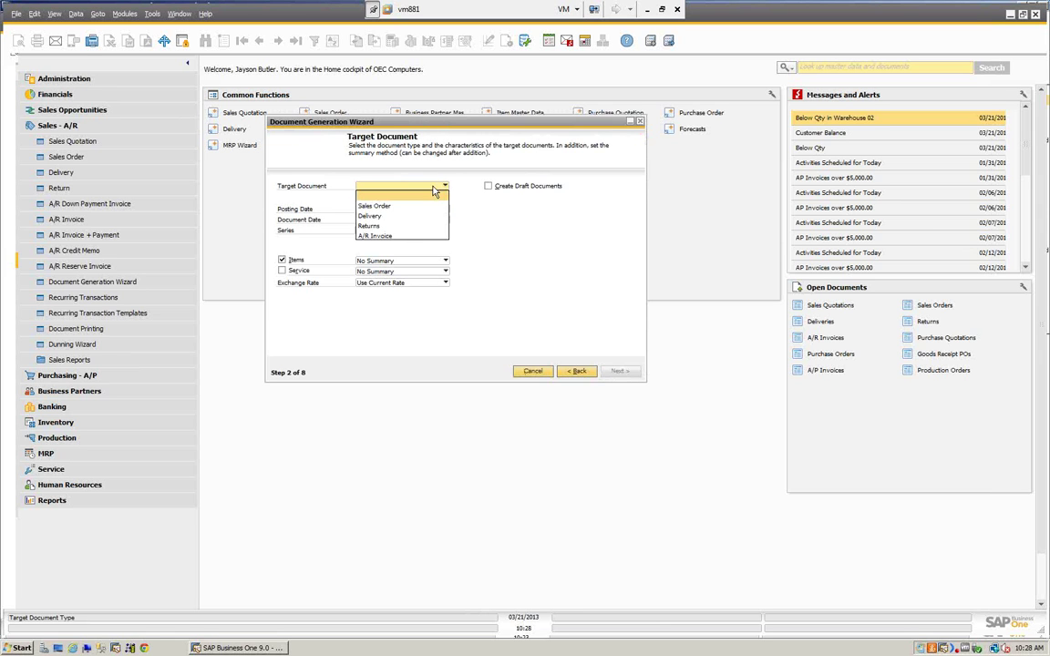
left_click(374, 216)
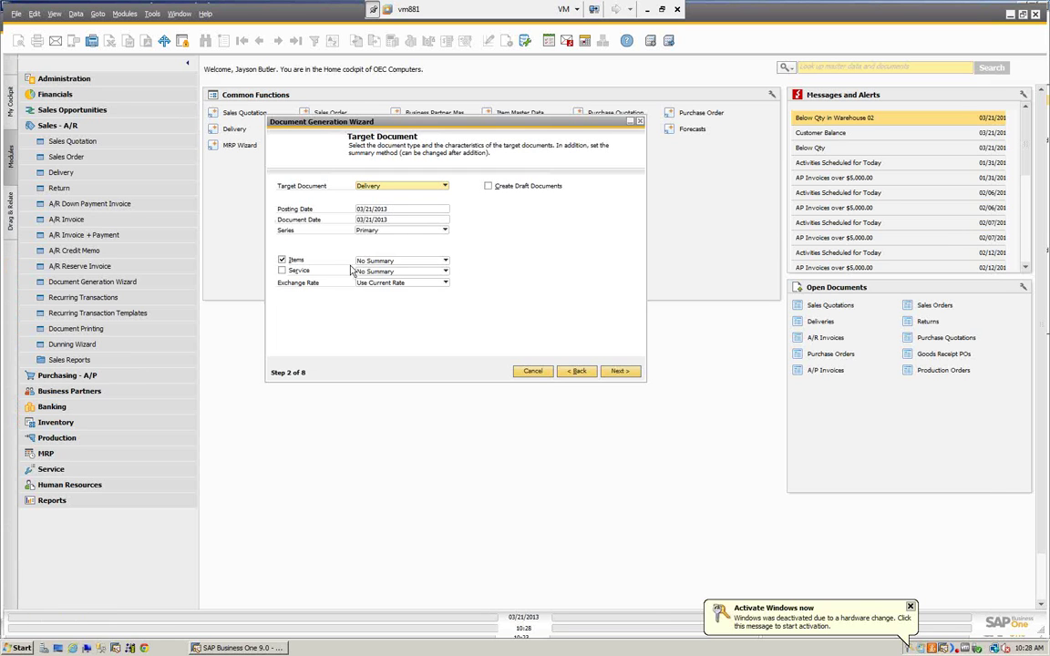
left_click(445, 262)
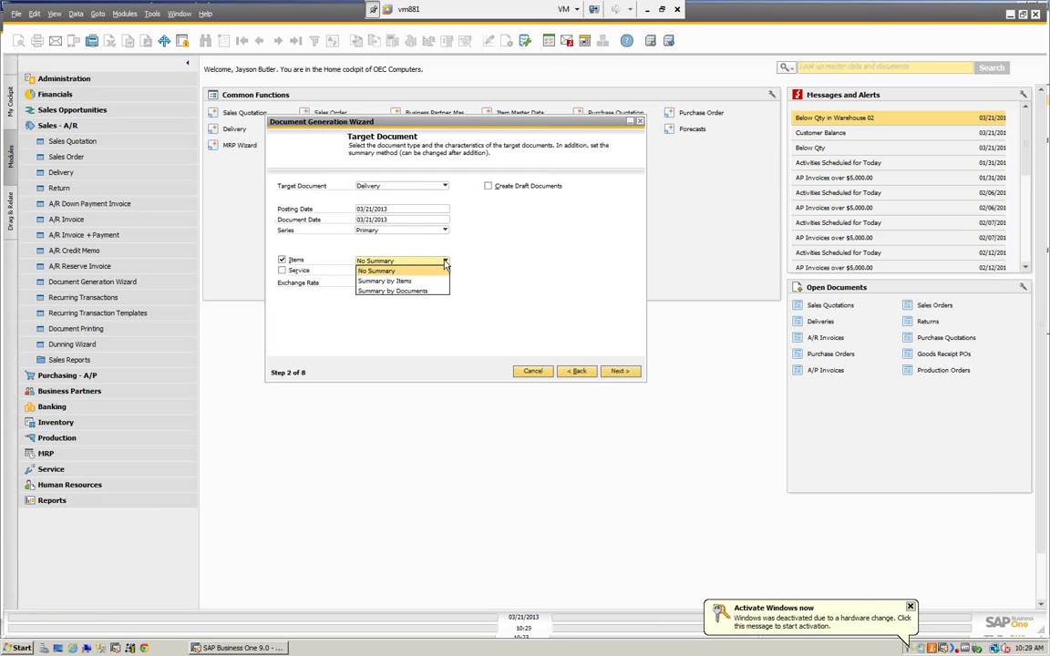
left_click(281, 272)
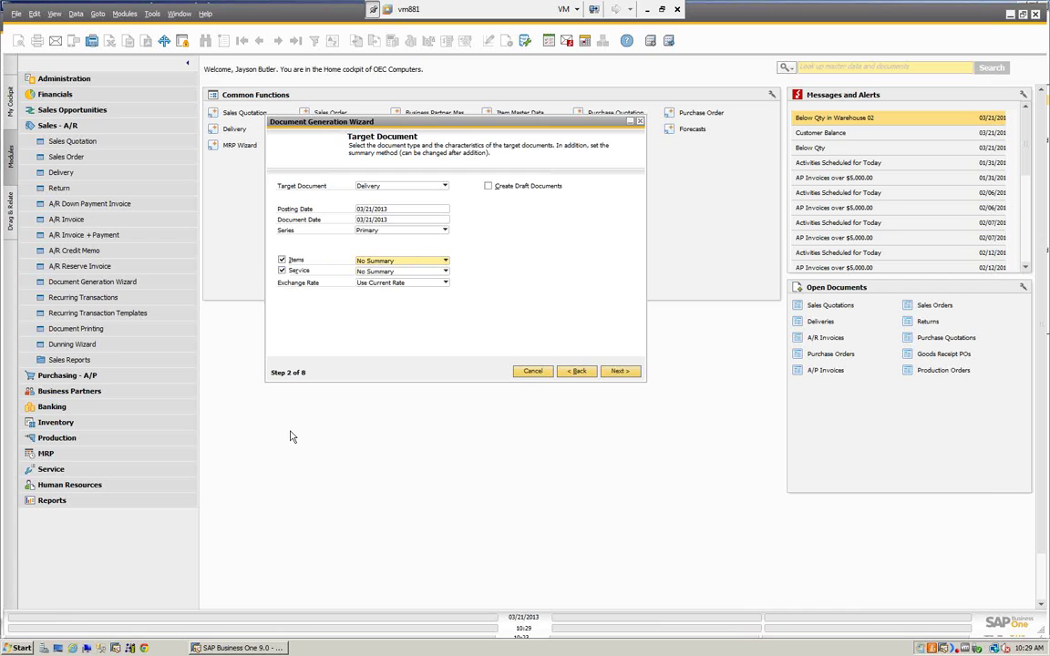
left_click(282, 272)
left_click(620, 372)
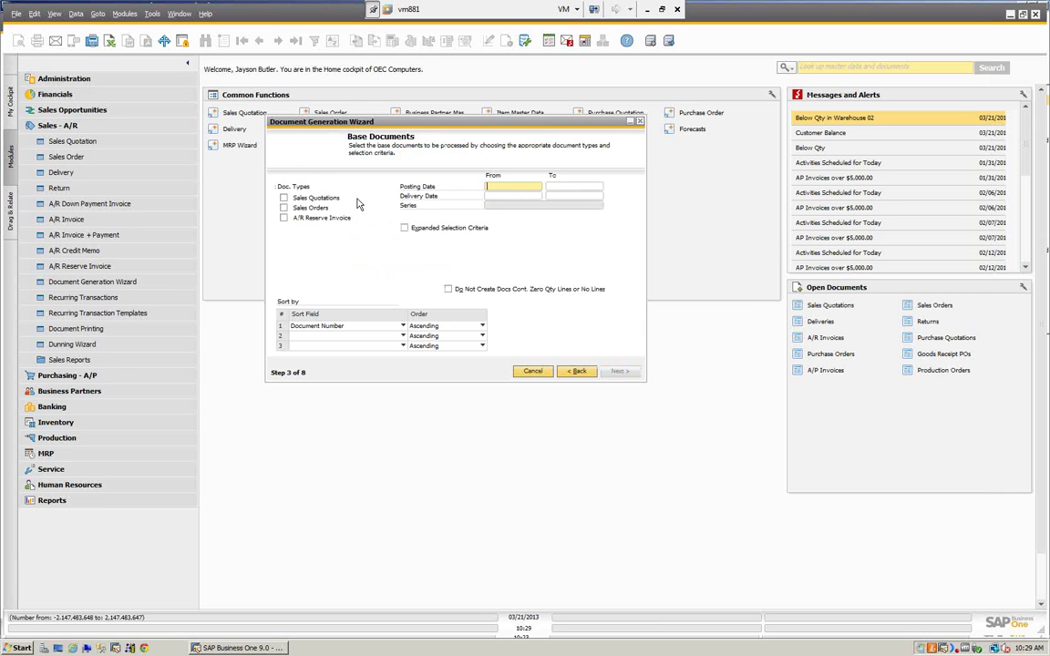
Select Sales Orders as base documents, enable Expanded Selection Criteria, and limit the delivery date to 03/21/2013 at the latest
left_click(283, 208)
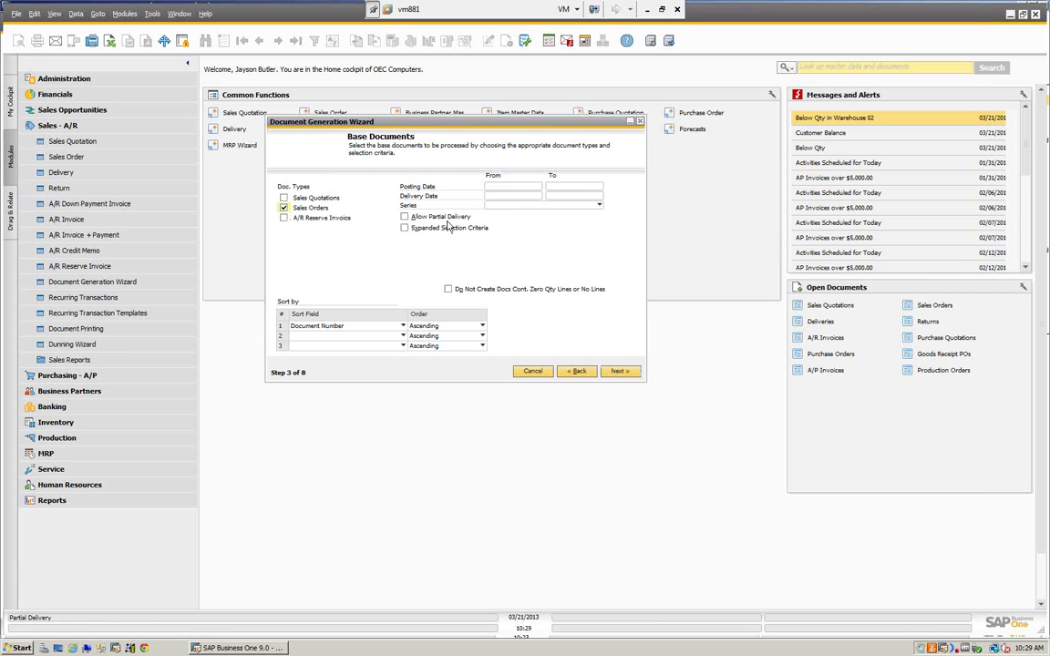
left_click(512, 187)
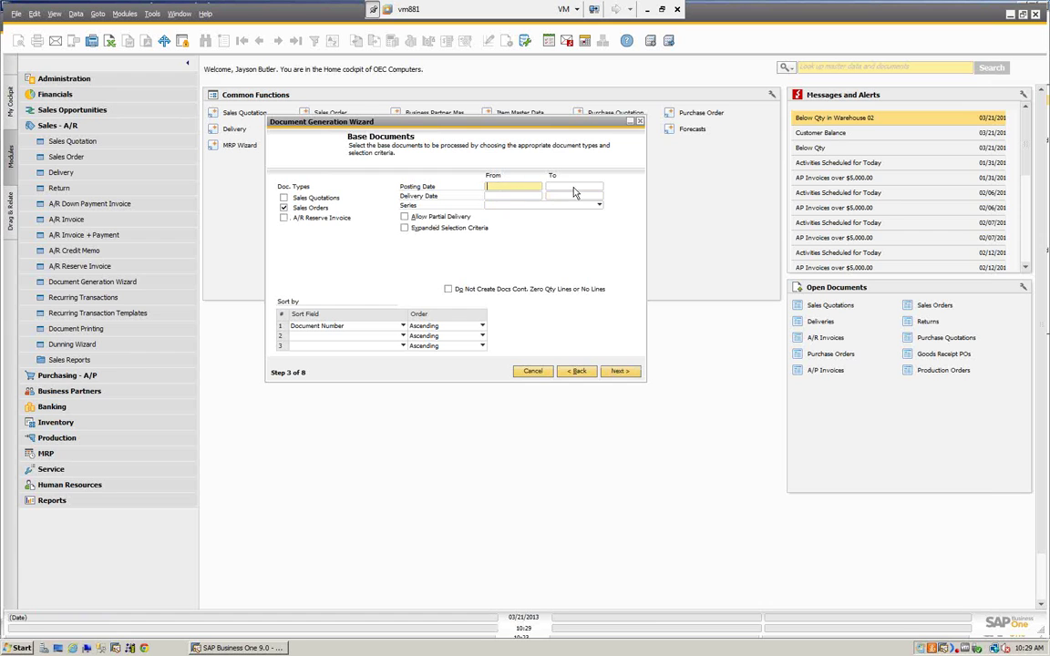
left_click(578, 189)
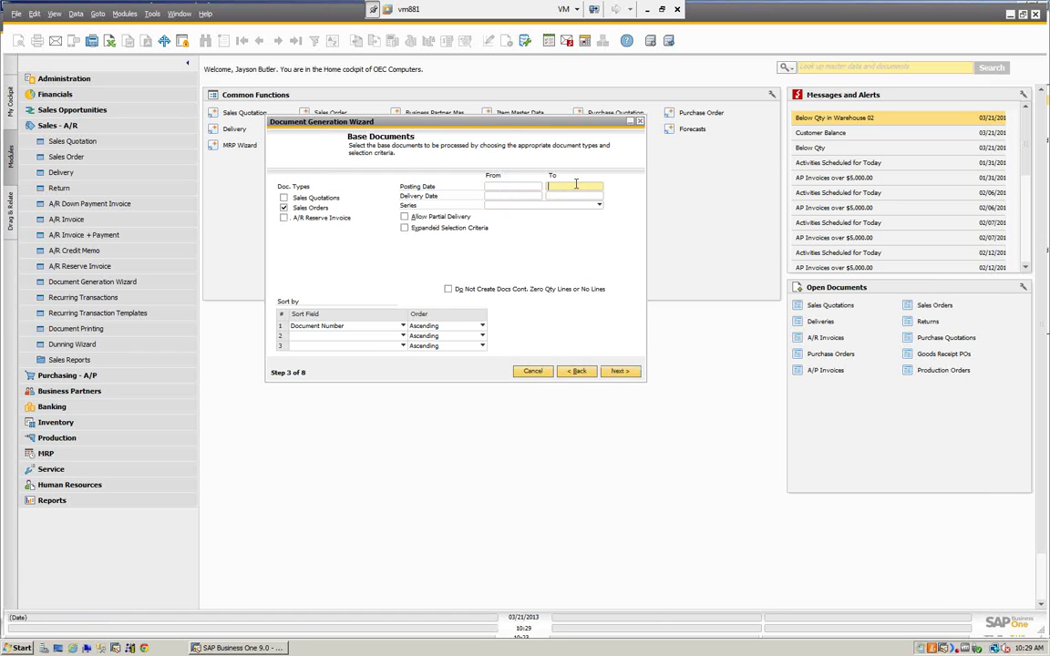
left_click(404, 228)
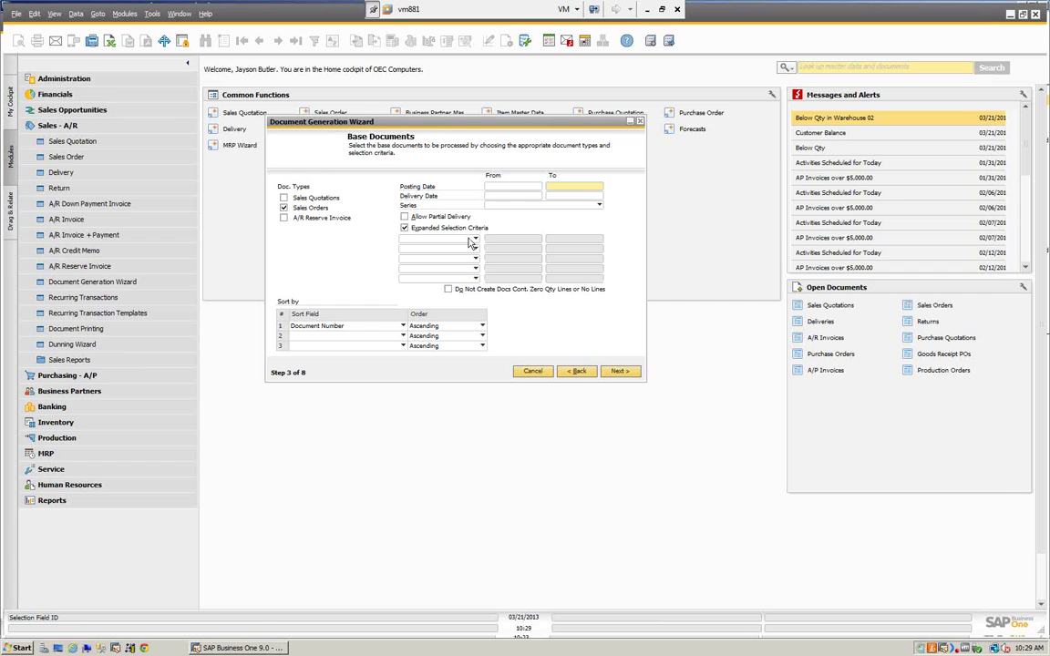
left_click(526, 196)
key("Tab")
type("03212013")
key("Tab")
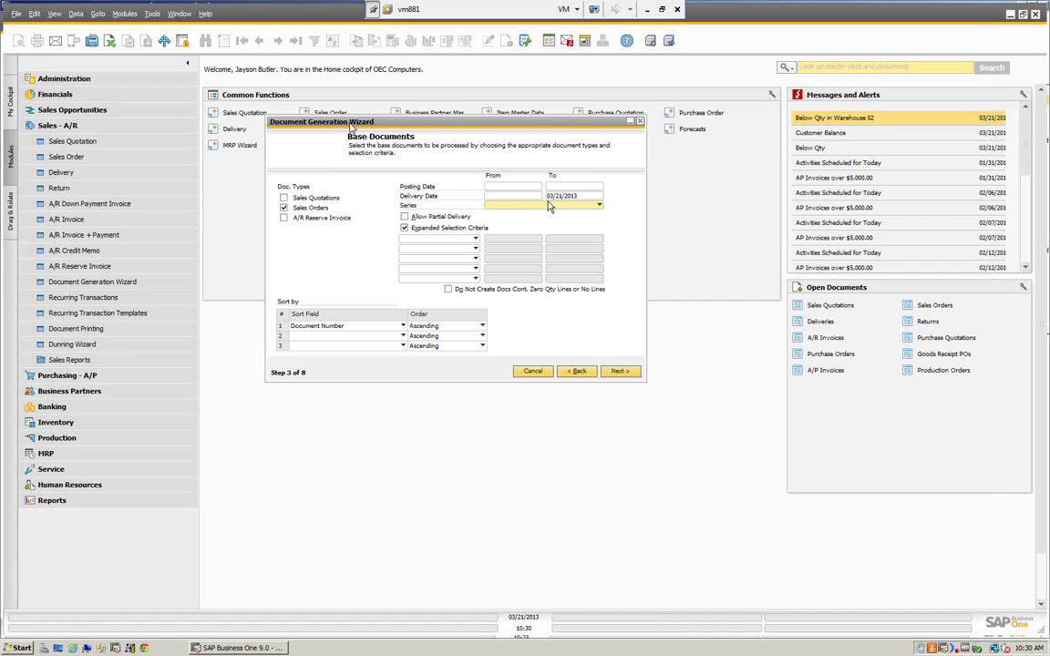
left_click_drag(410, 129, 536, 145)
left_click_drag(598, 165, 492, 264)
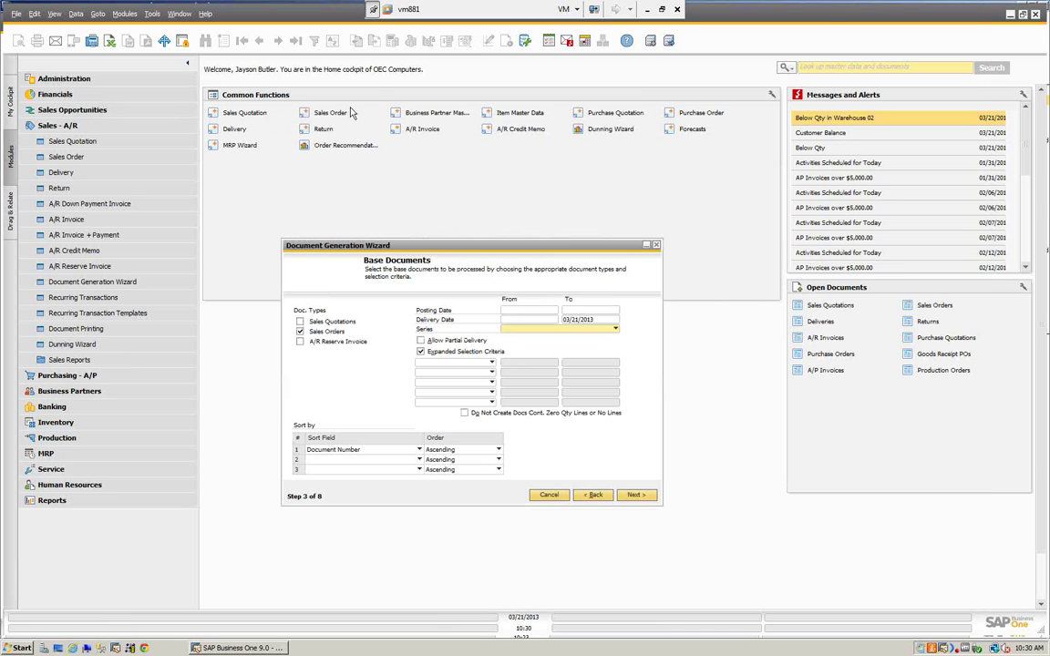
Check the posting and delivery dates on the most recent sales order, and close it
left_click(326, 115)
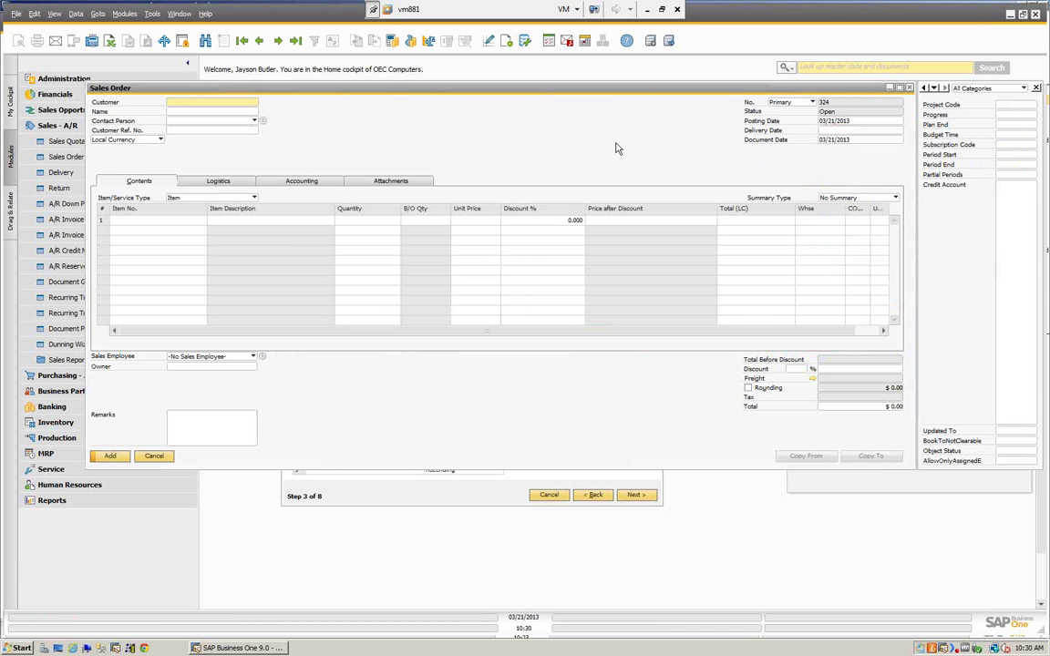
left_click(296, 40)
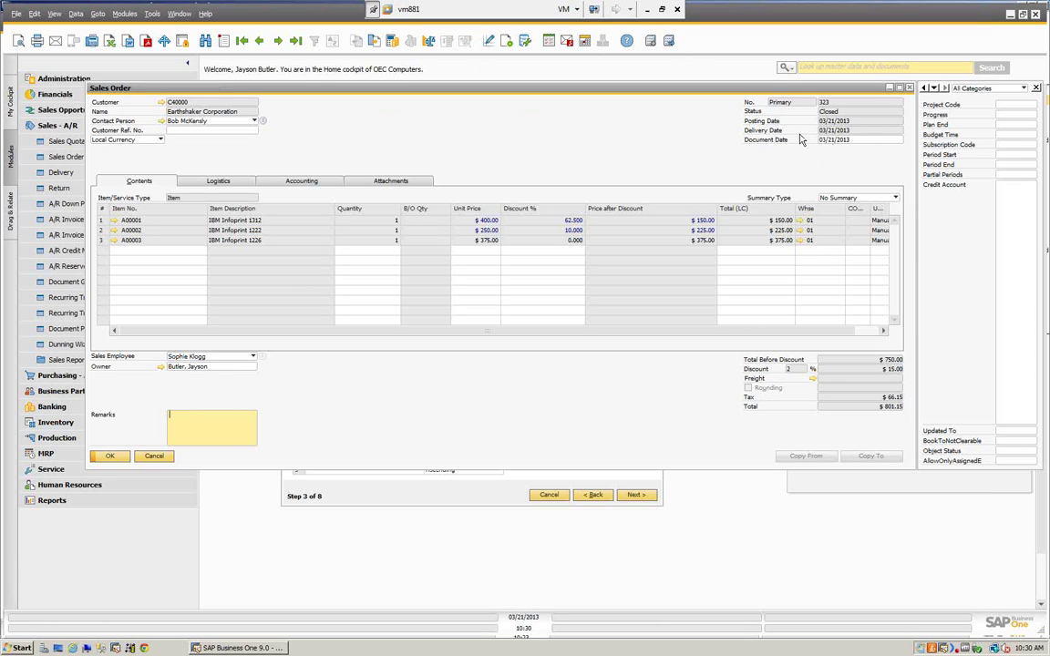
left_click(153, 456)
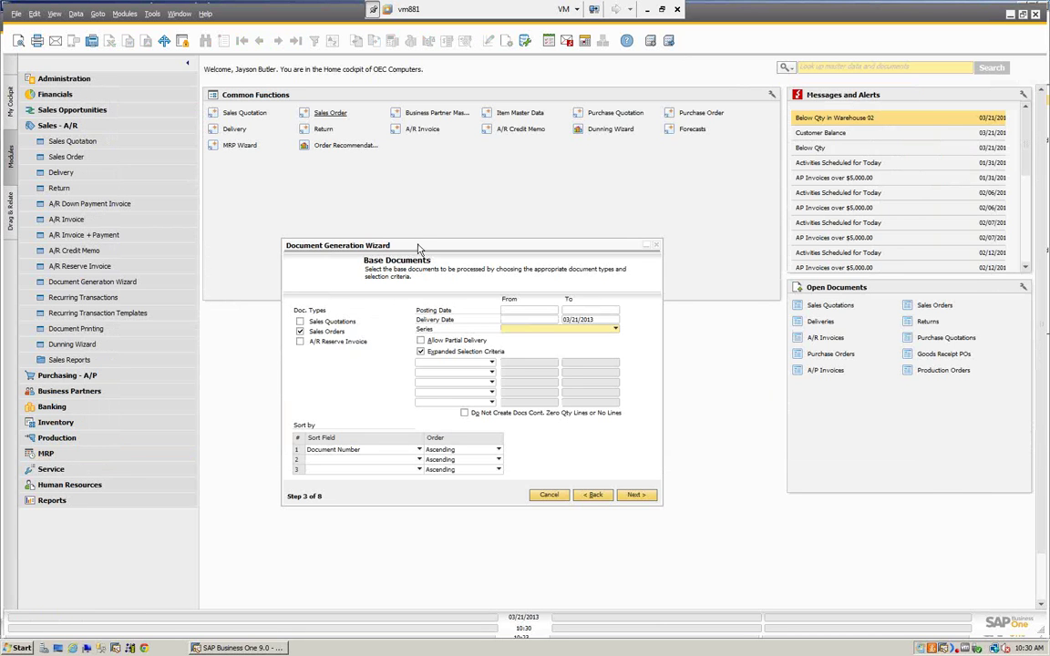
Clear the delivery date limit, leave the expanded selection criteria blank, and continue to the consolidation options
left_click_drag(418, 248, 378, 156)
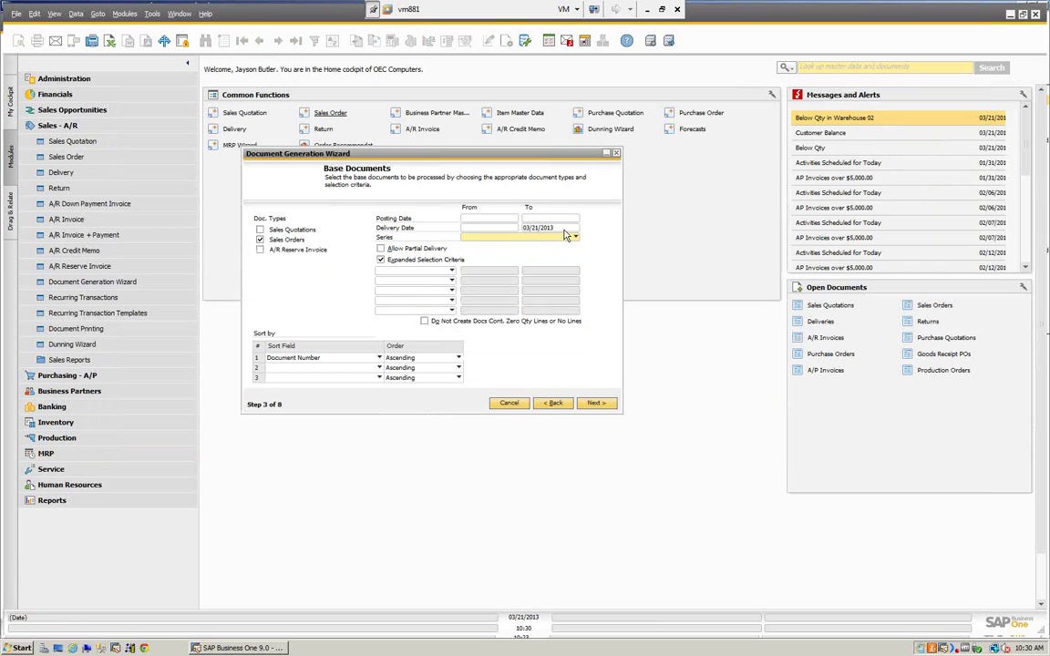
left_click(534, 227)
key("Delete")
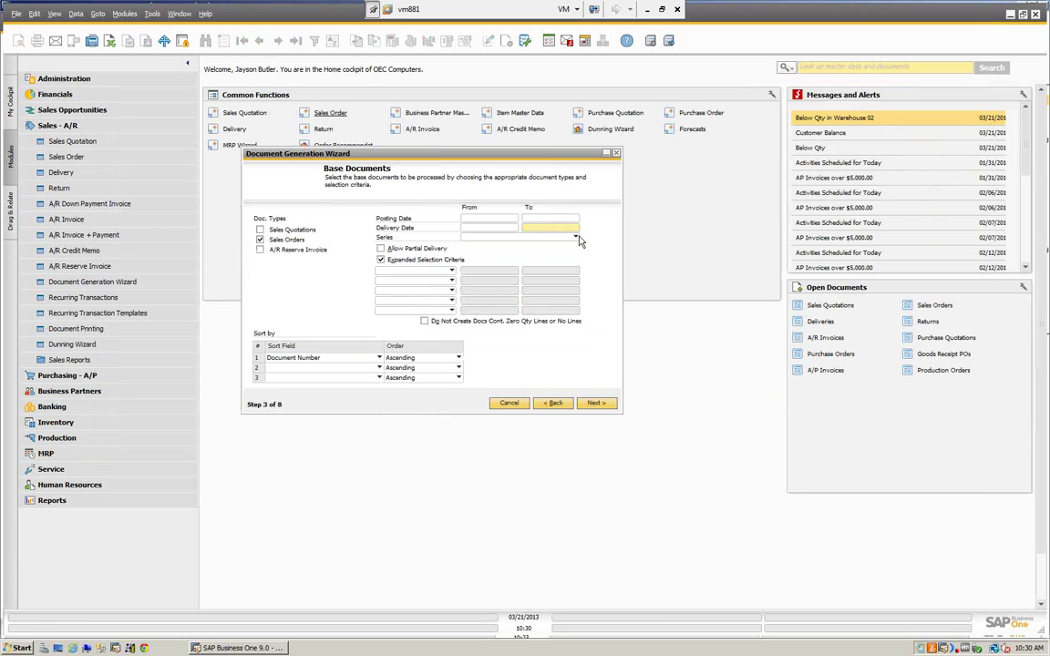
left_click(452, 273)
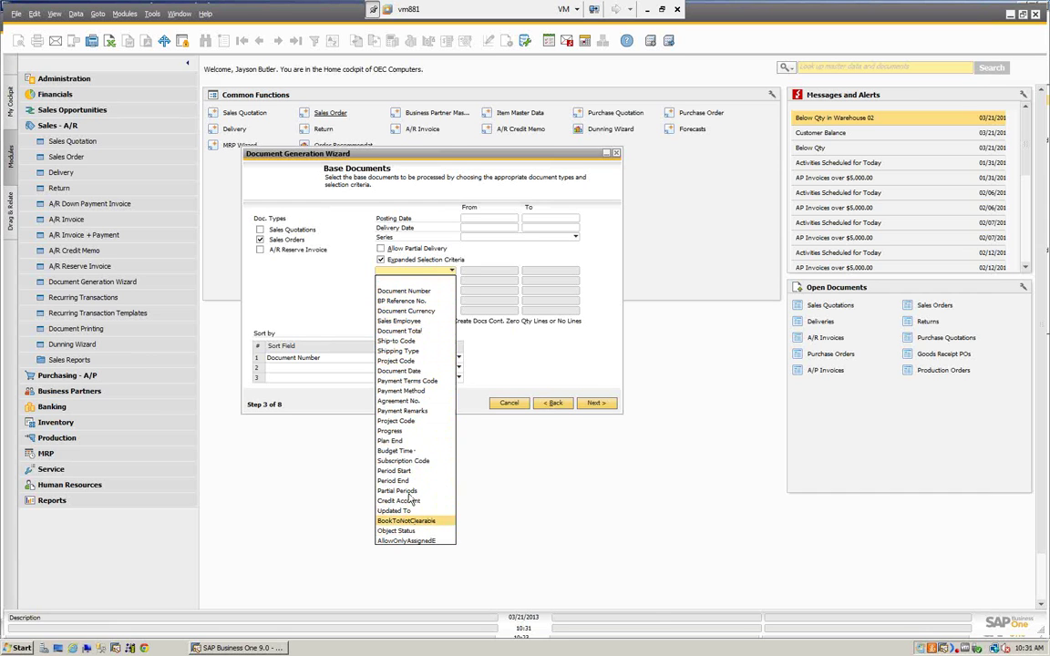
left_click(420, 273)
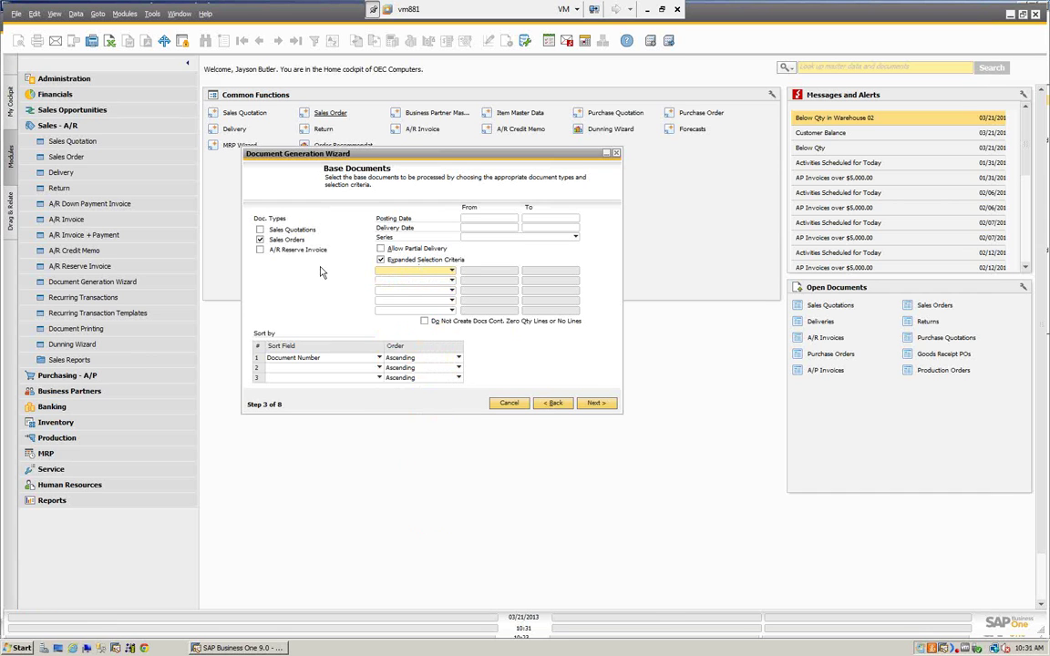
left_click(595, 403)
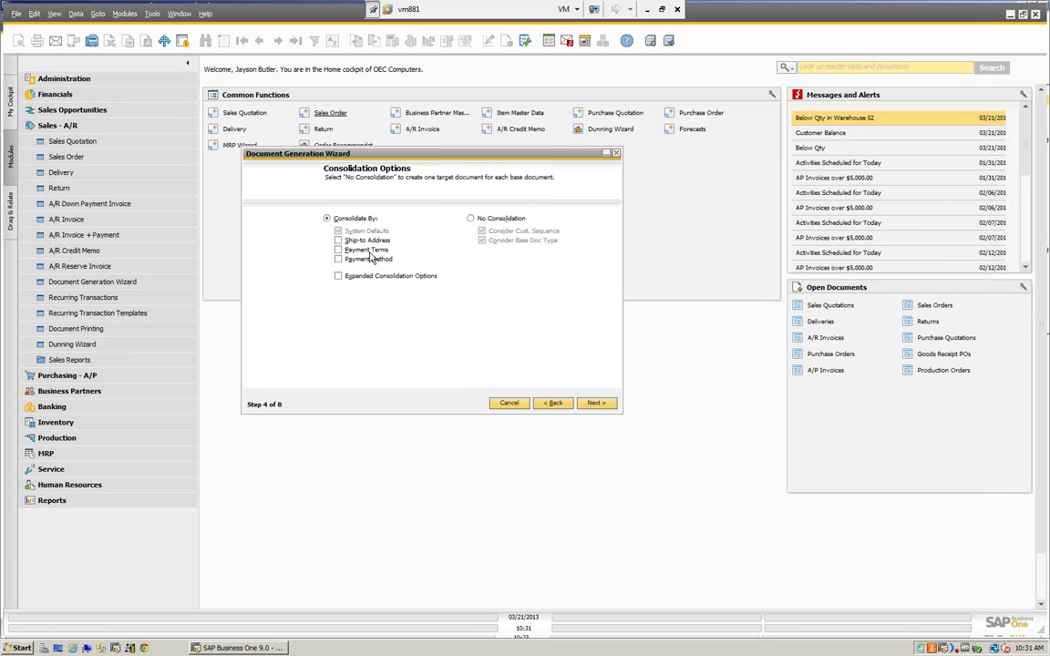
Look through the fields offered by Expanded Consolidation Options, leaving the option disabled
left_click(338, 276)
left_click(456, 288)
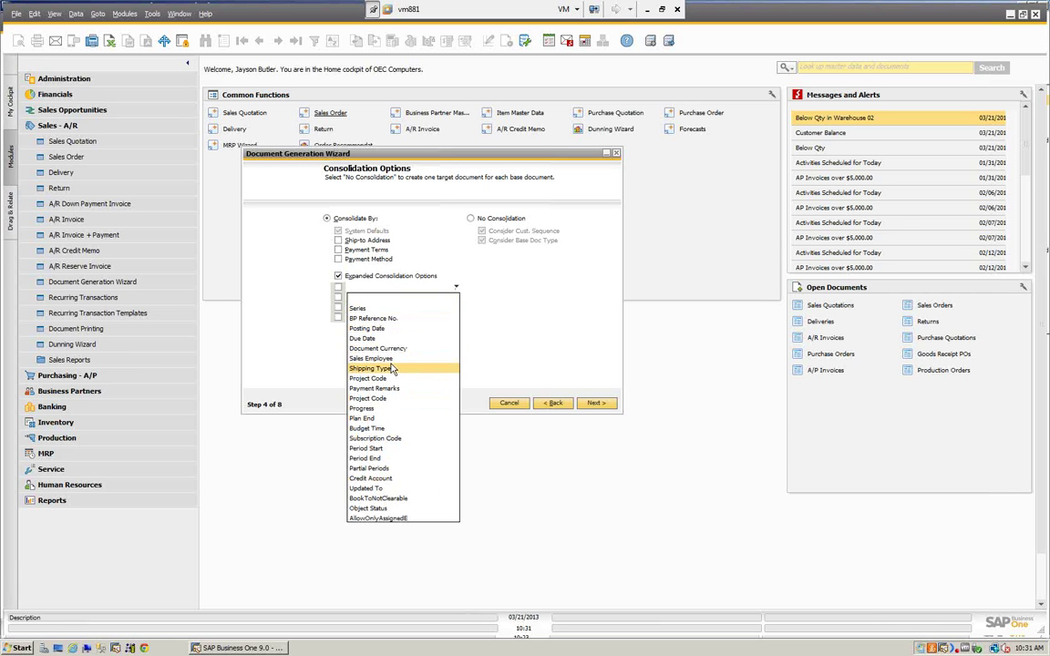
left_click(365, 298)
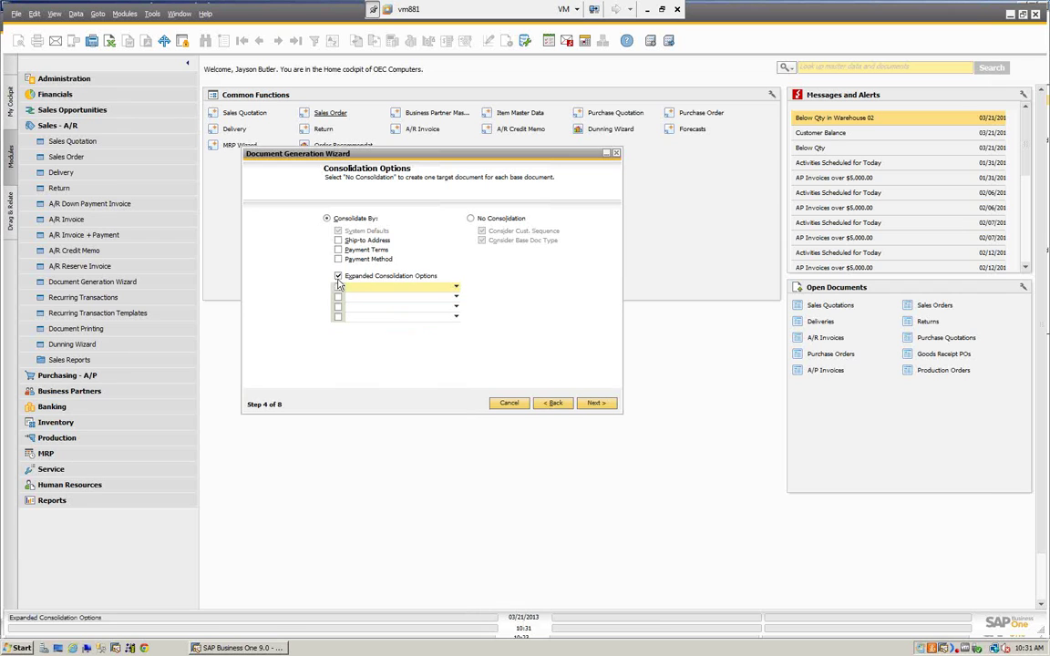
left_click(338, 276)
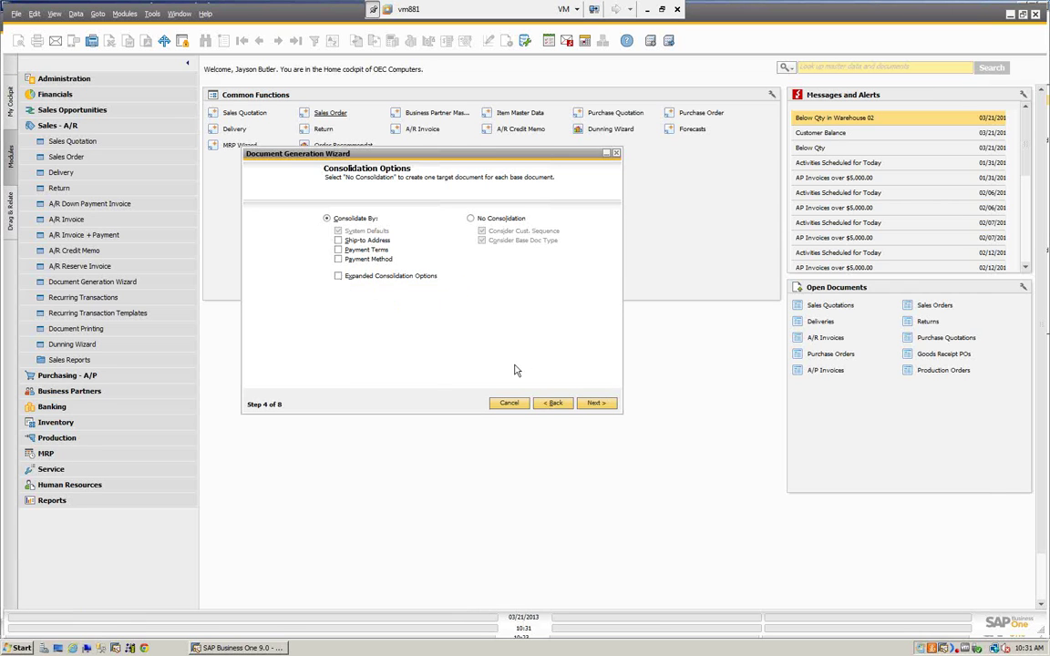
Continue to the customer selection and add Earthshaker Corporation as the only customer, using its code for both ends of the range
left_click(597, 403)
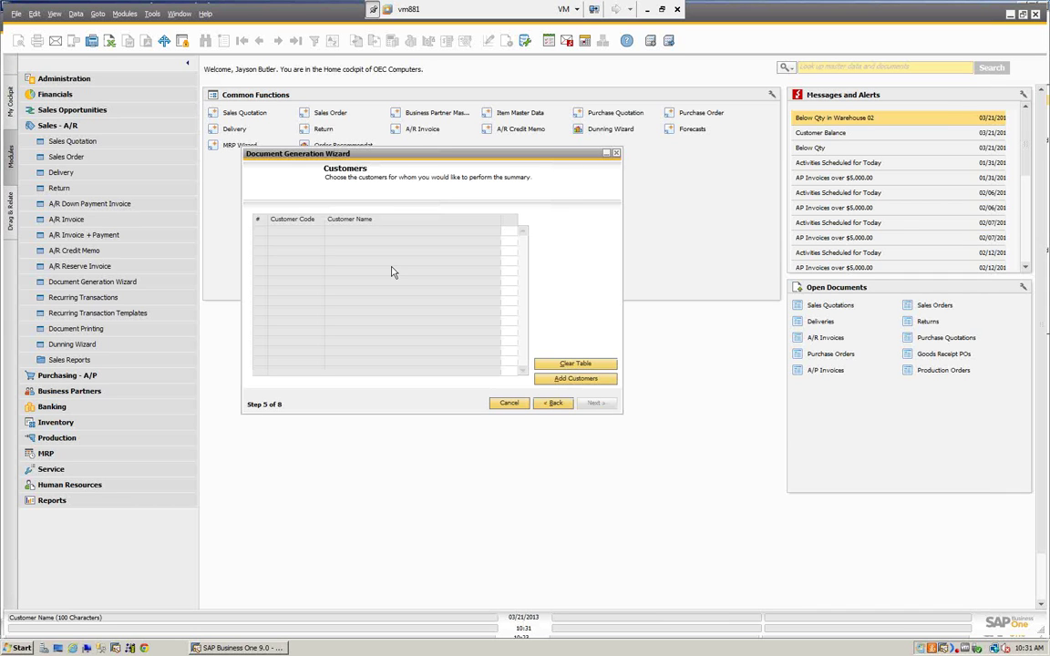
left_click(565, 379)
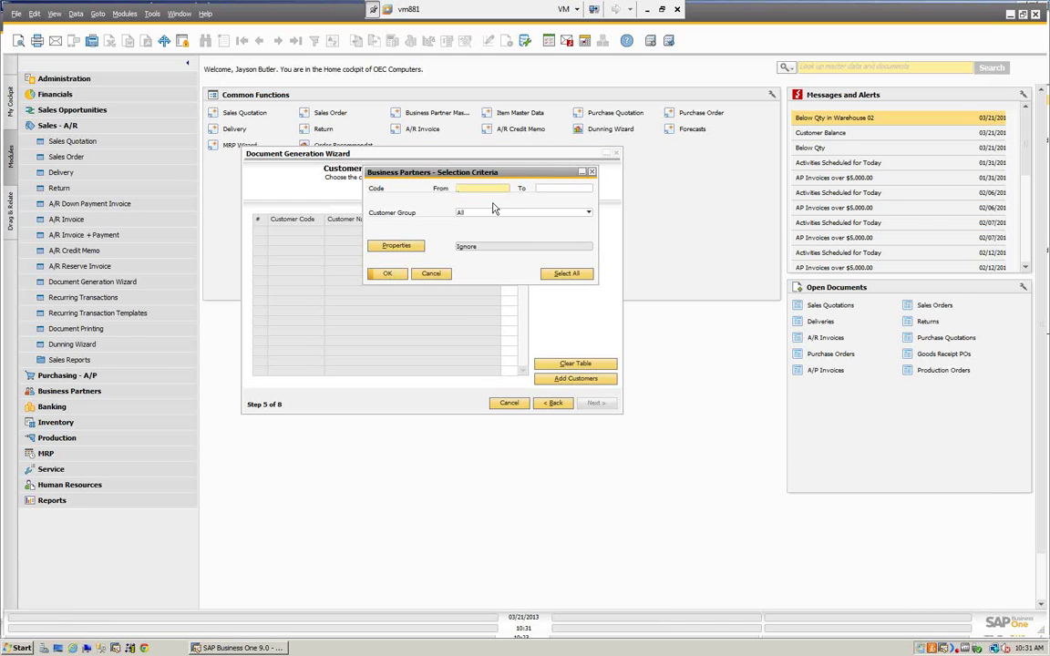
key("Tab")
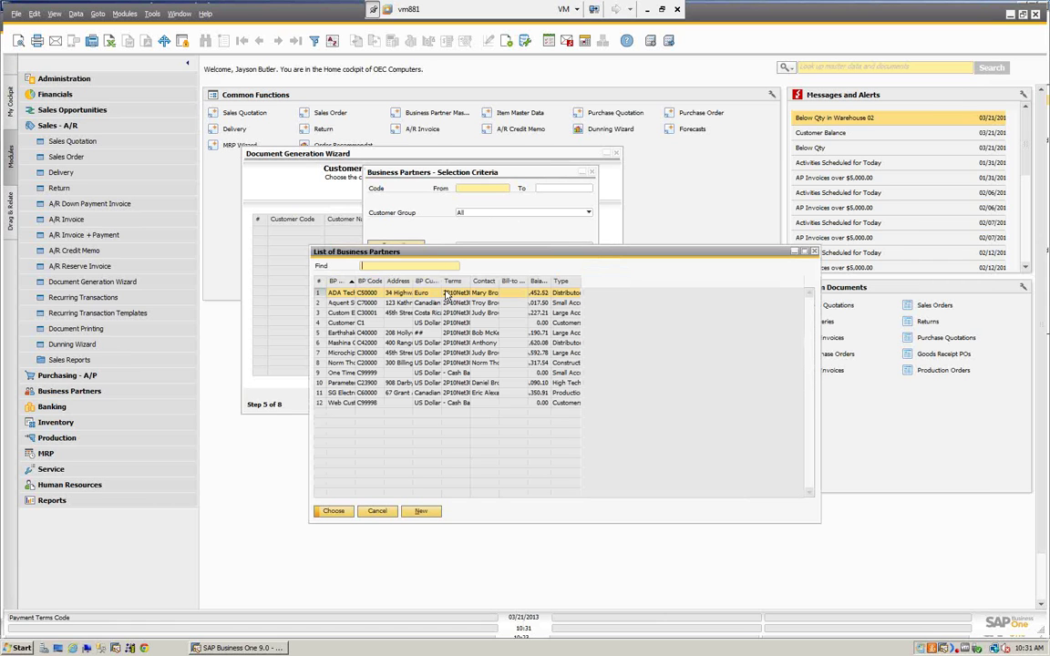
left_click(340, 333)
left_click(334, 510)
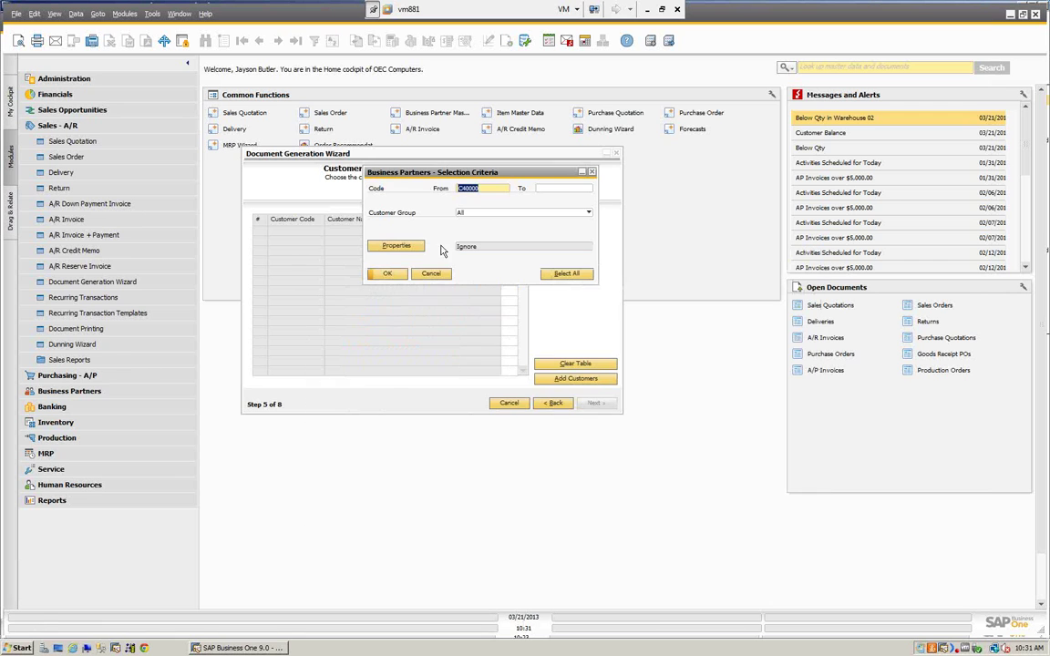
left_click(557, 189)
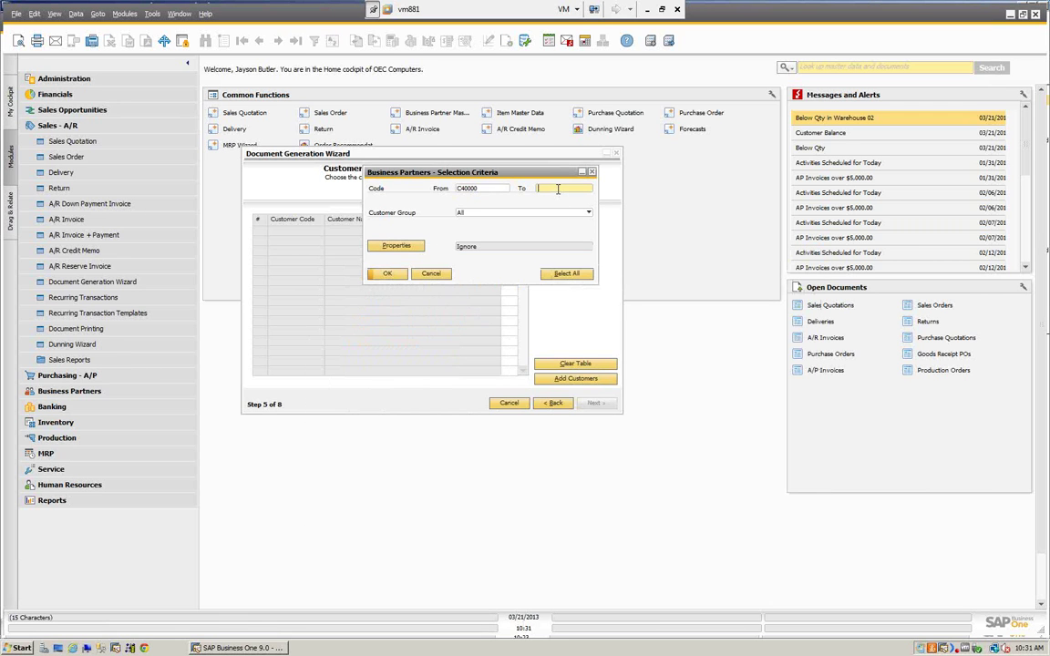
key("Tab")
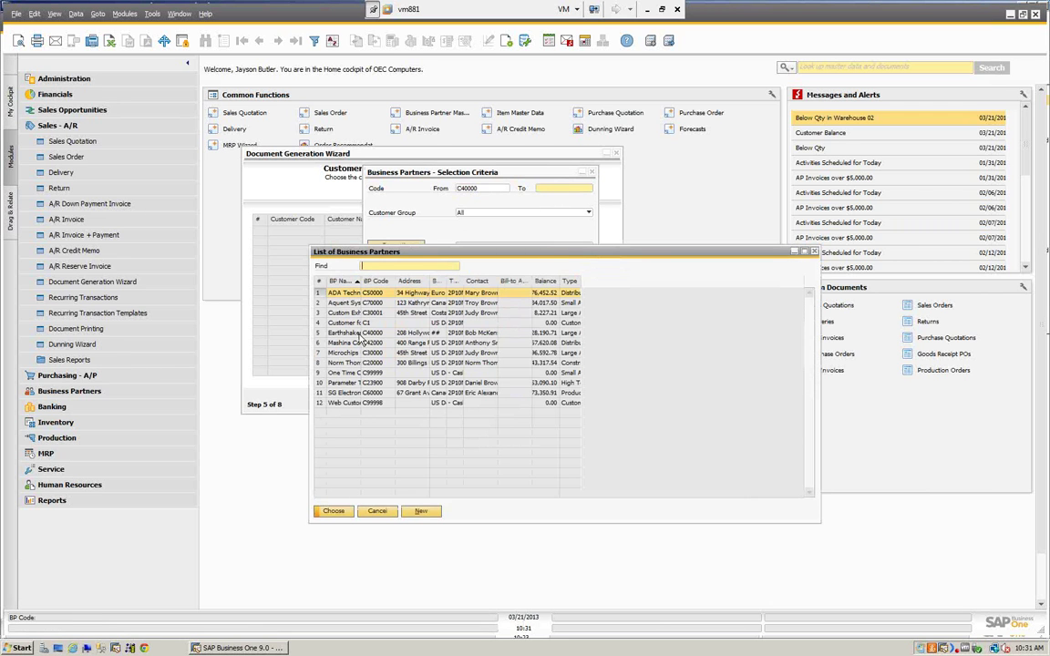
left_click(369, 334)
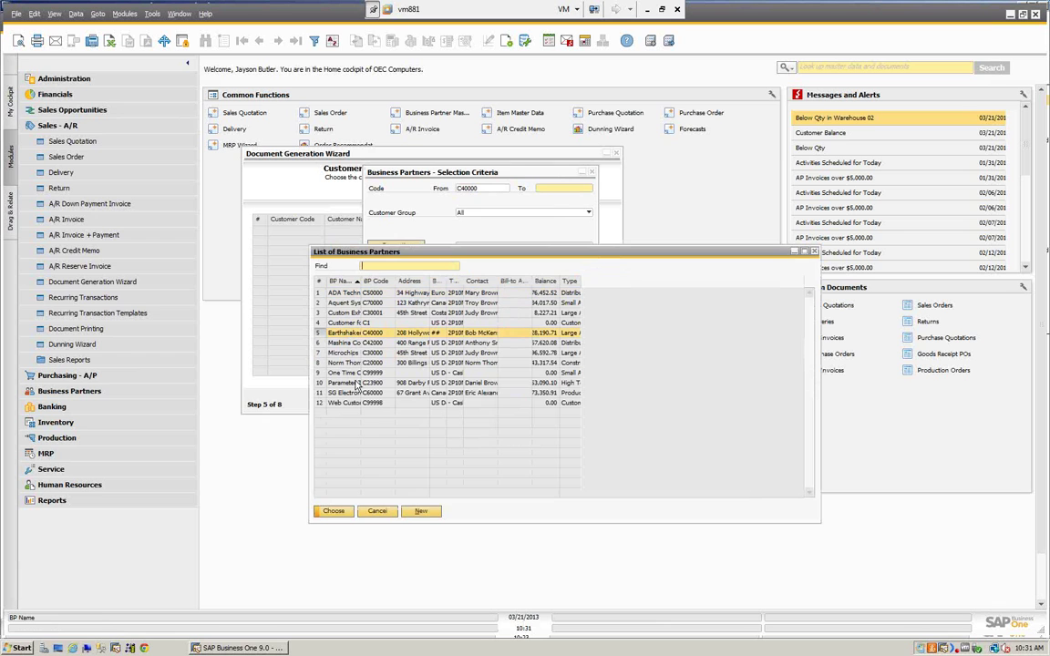
left_click(333, 512)
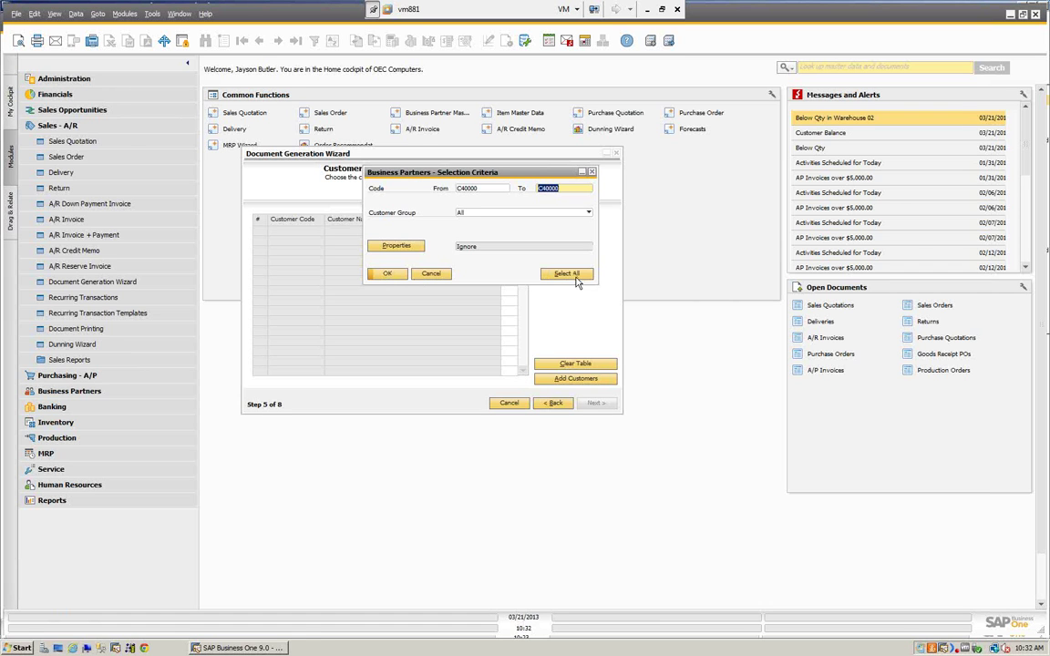
left_click(385, 275)
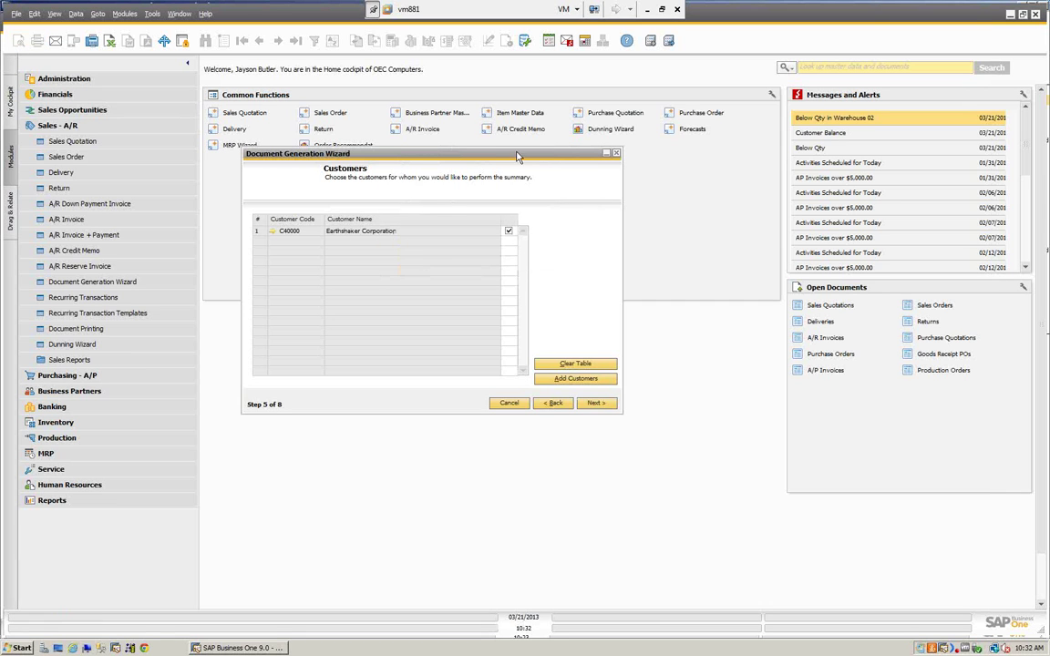
Add all remaining customers to the wizard's customer table by emptying both ends of the code range
left_click(576, 378)
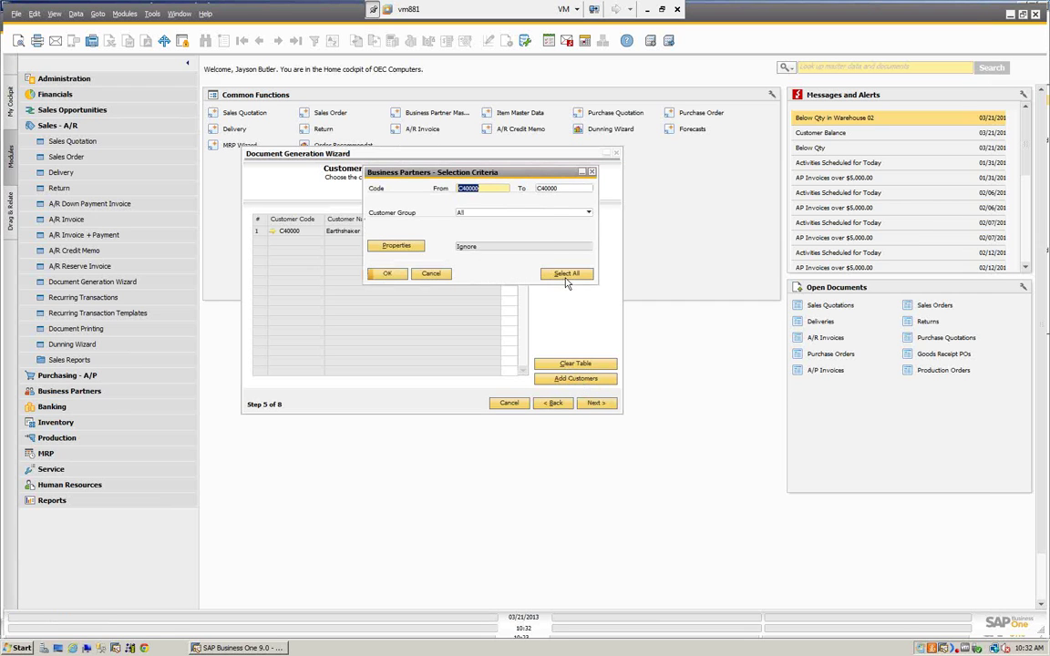
key("Delete")
double_click(556, 189)
key("Delete")
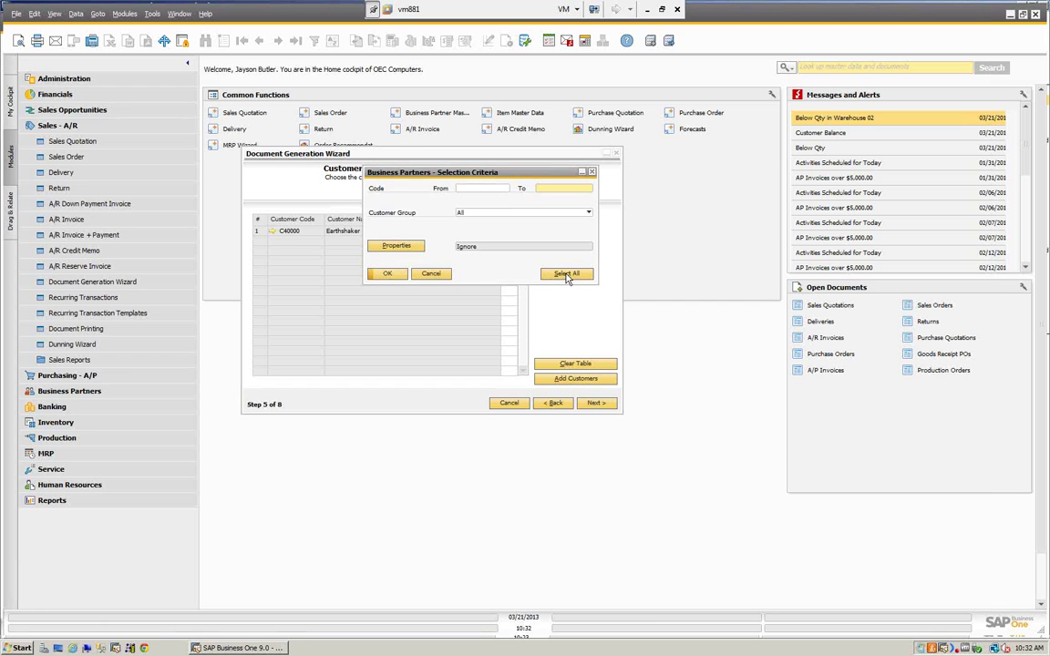
left_click(387, 273)
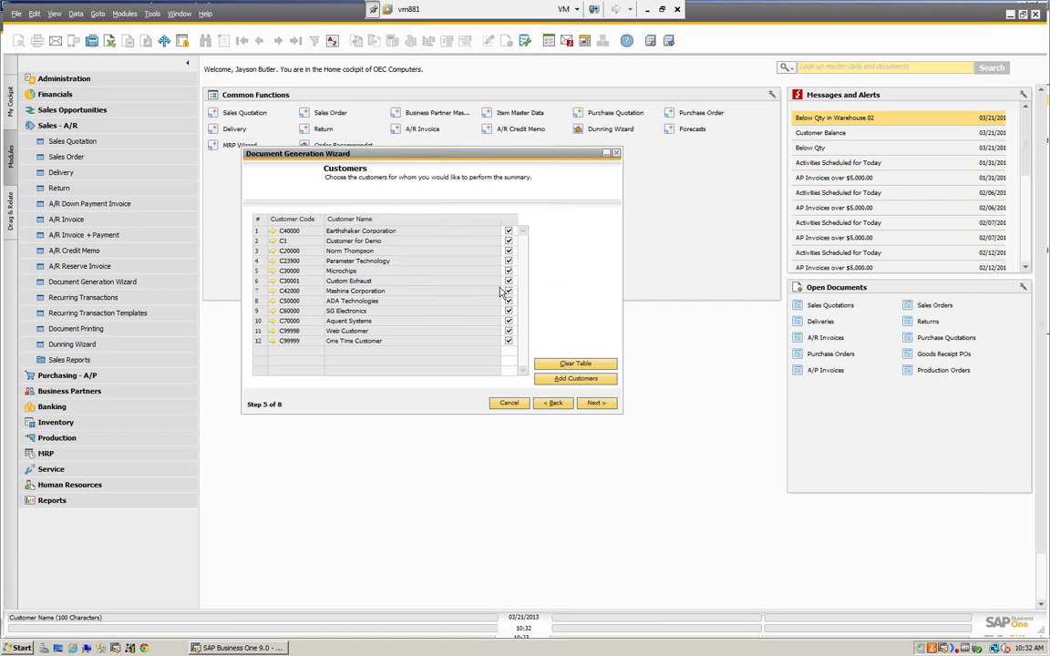
Exclude every customer except Earthshaker Corporation from the generation run and continue to the messages and alerts settings
left_click(508, 232)
left_click(509, 241)
left_click(509, 251)
left_click(508, 260)
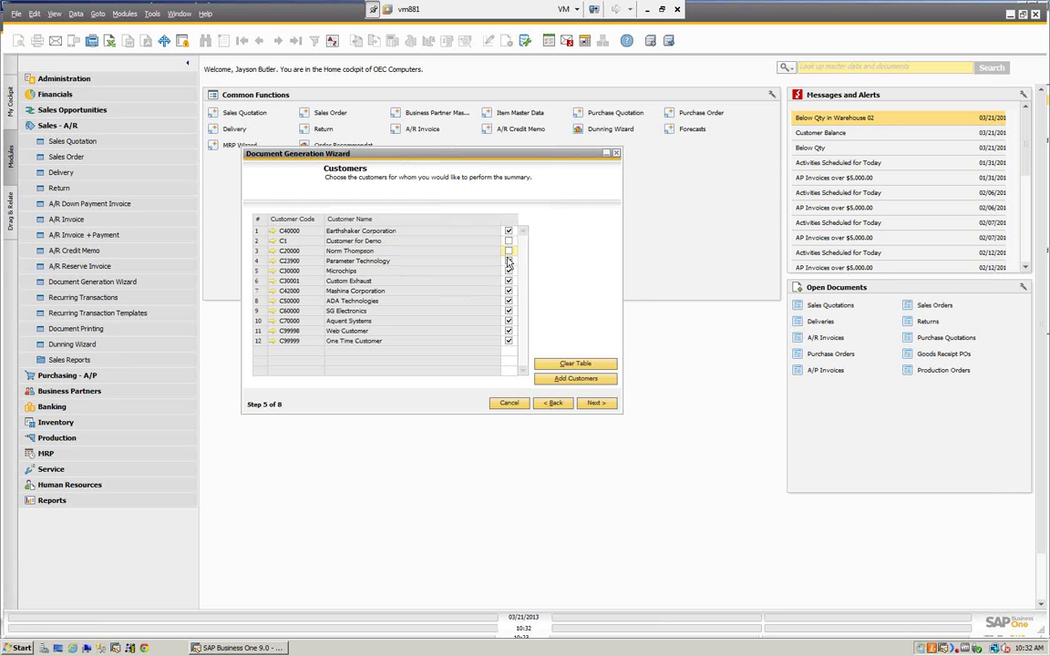
left_click(508, 270)
left_click(509, 280)
left_click(509, 290)
left_click(509, 301)
left_click(509, 311)
left_click(509, 321)
left_click(508, 331)
left_click(509, 341)
left_click(595, 404)
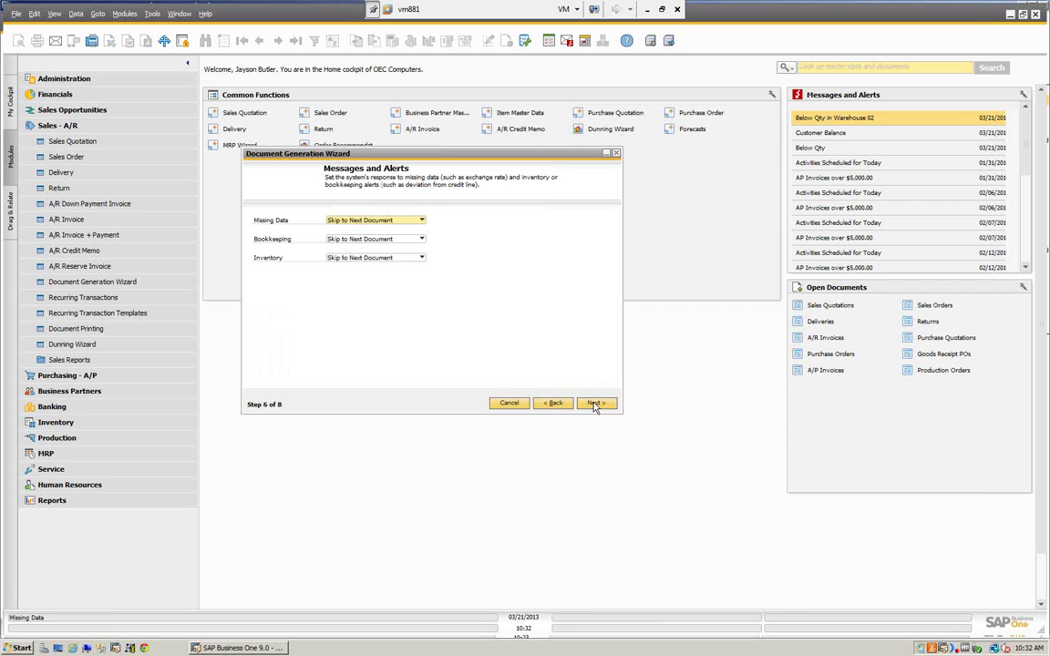
Set Missing Data, Bookkeeping and Inventory to Ask for User Confirmation and continue to the save and execute options
left_click(422, 221)
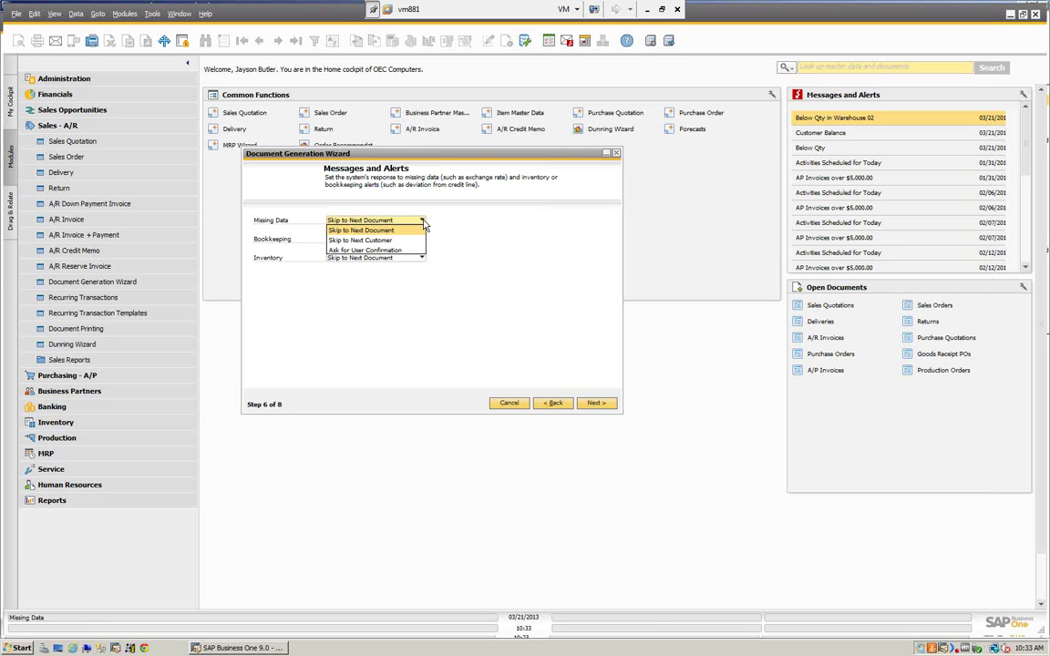
left_click(381, 251)
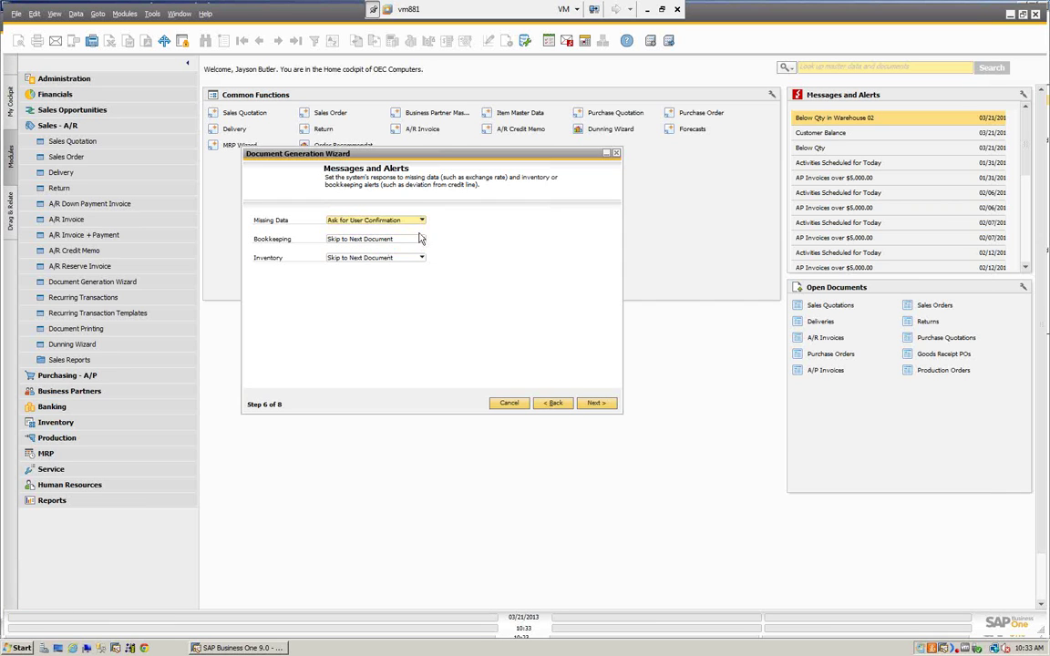
left_click(423, 240)
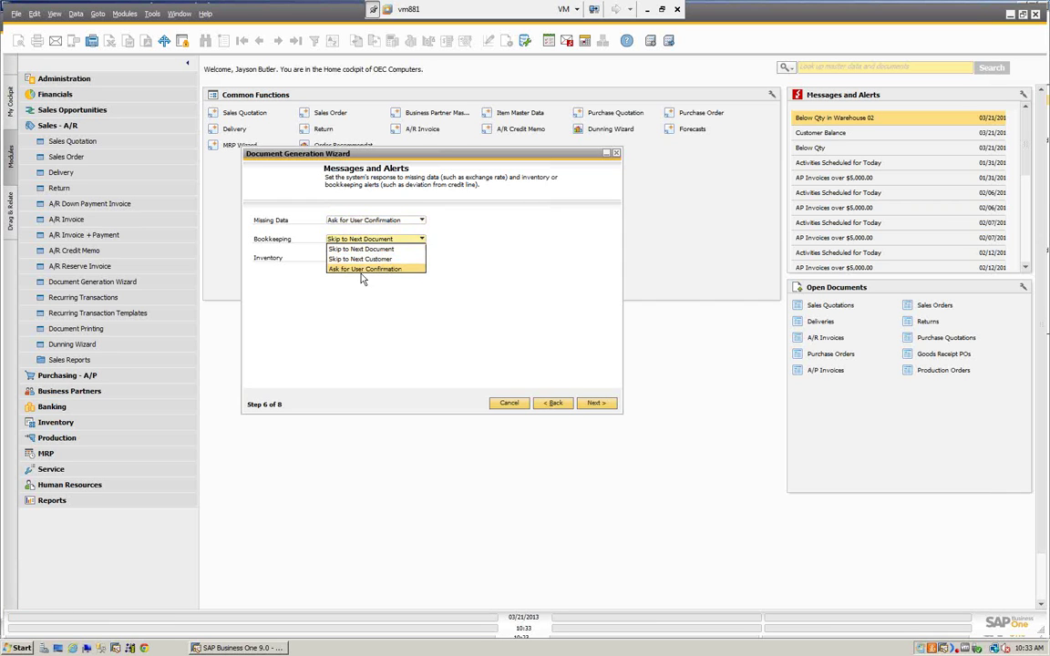
left_click(362, 269)
left_click(422, 258)
left_click(373, 288)
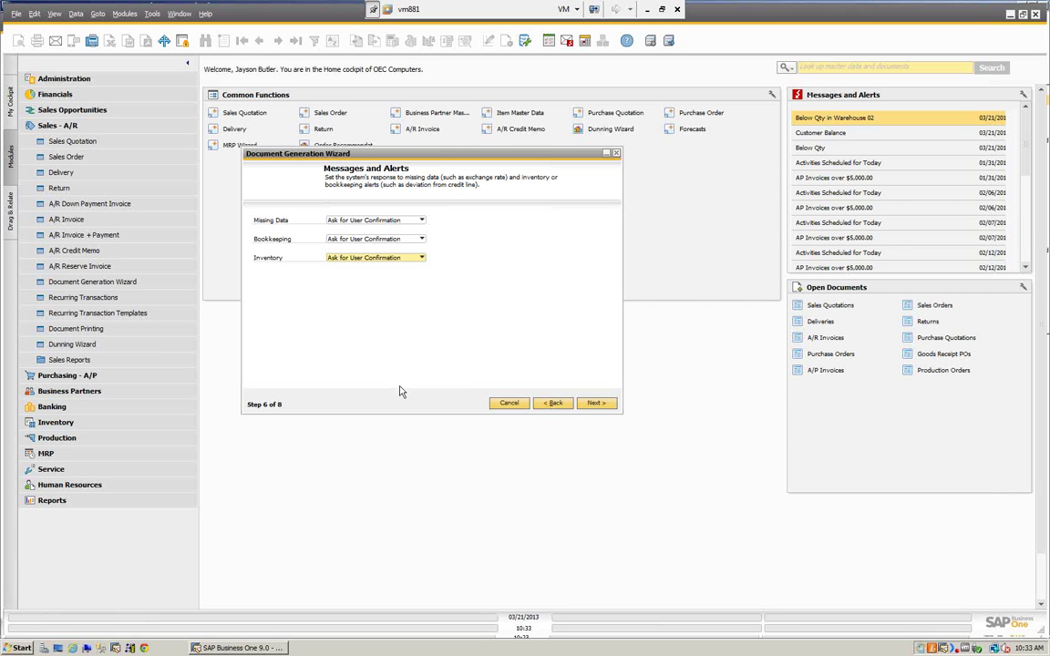
left_click(596, 404)
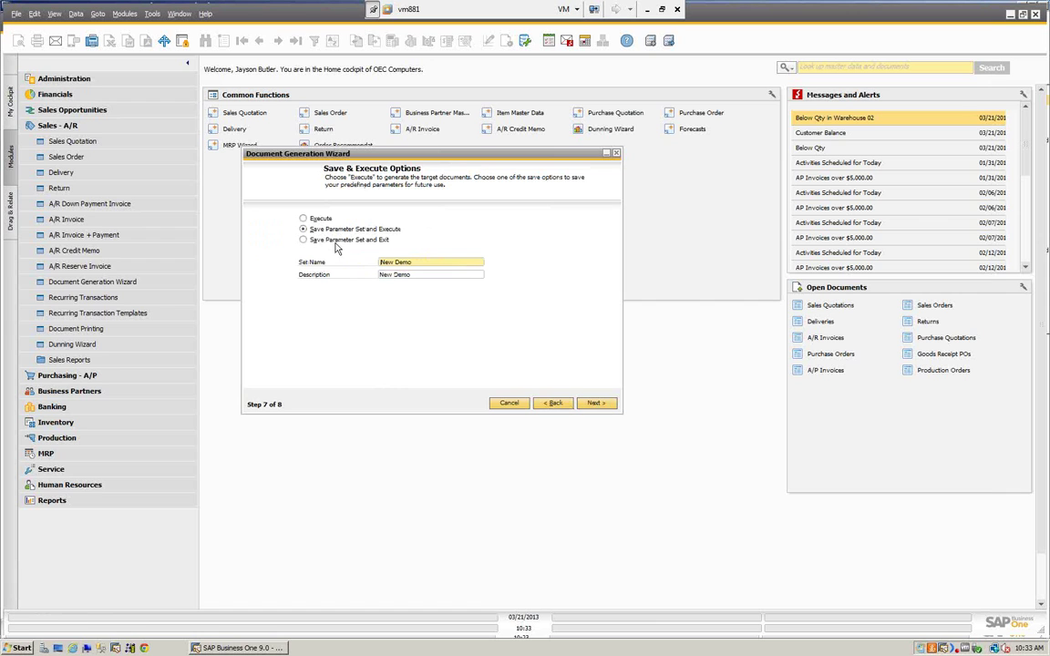
Save the New Demo parameter set and execute the document generation, moving the summary report for reading
left_click(303, 219)
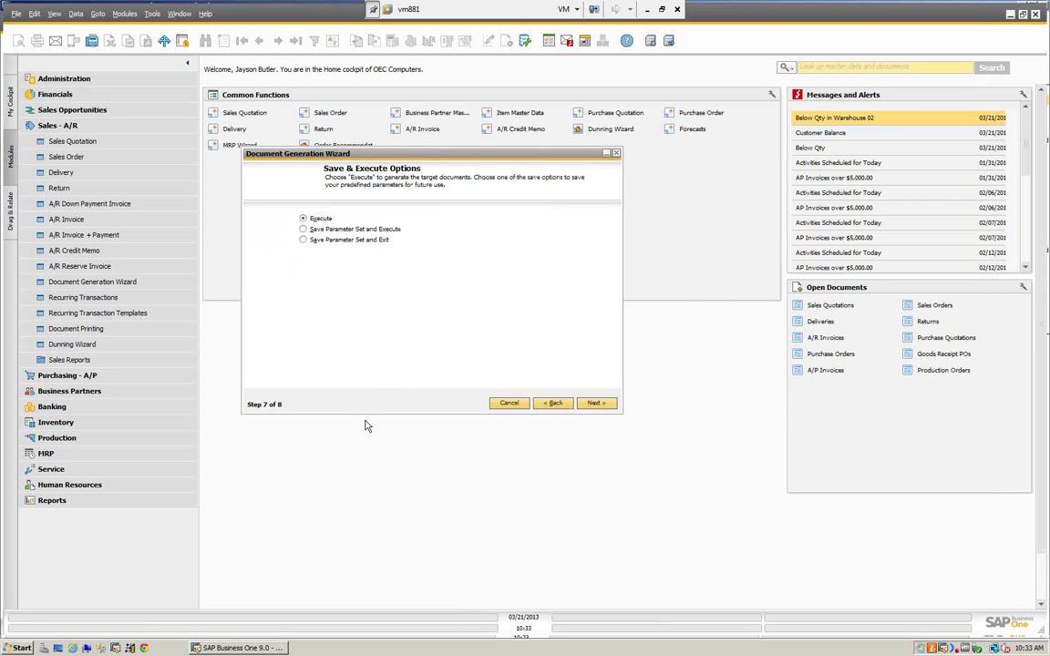
left_click(303, 230)
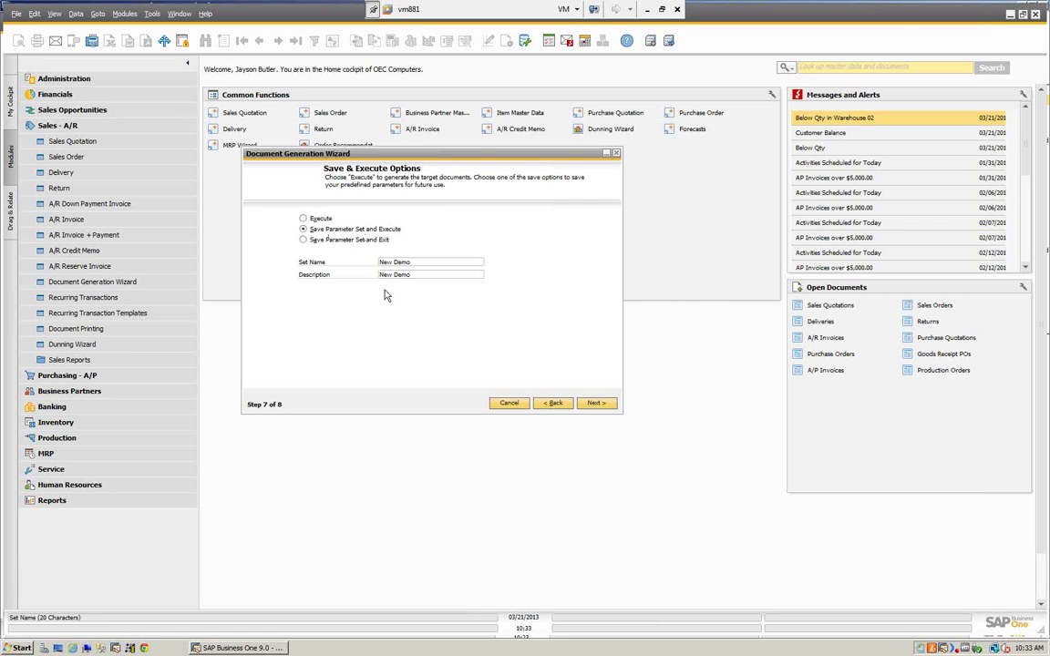
left_click(594, 404)
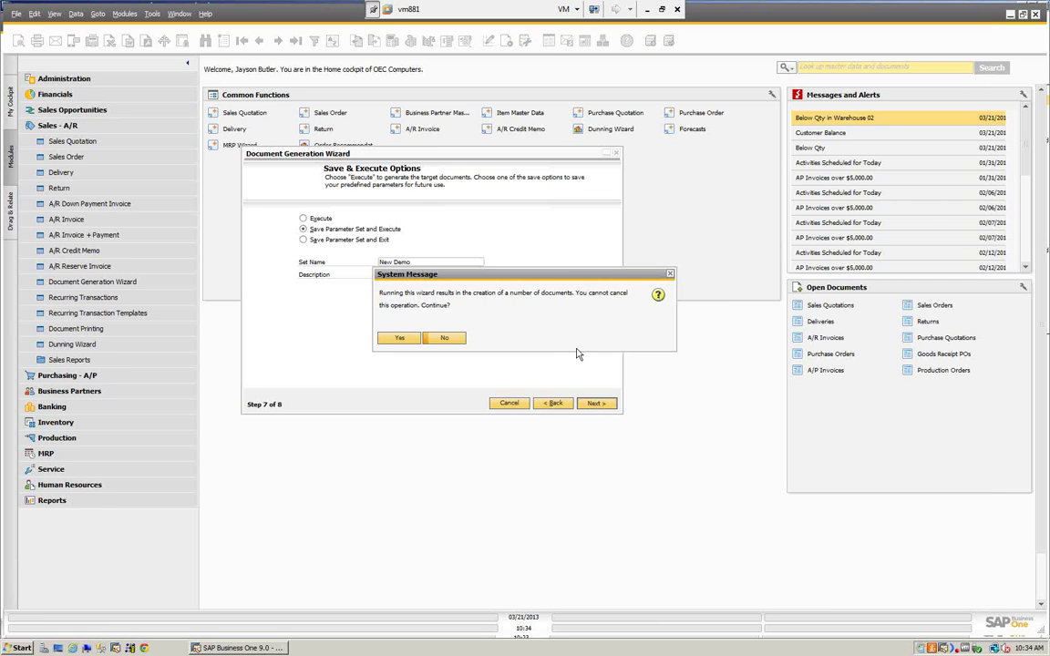
left_click(401, 338)
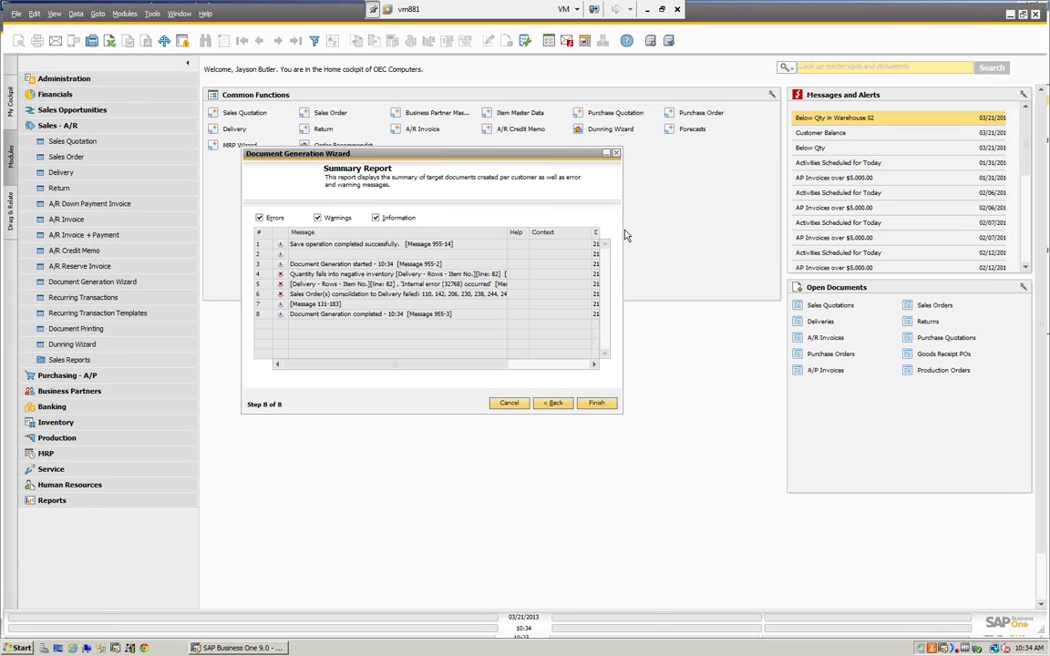
left_click_drag(622, 228, 969, 237)
left_click_drag(308, 144, 294, 153)
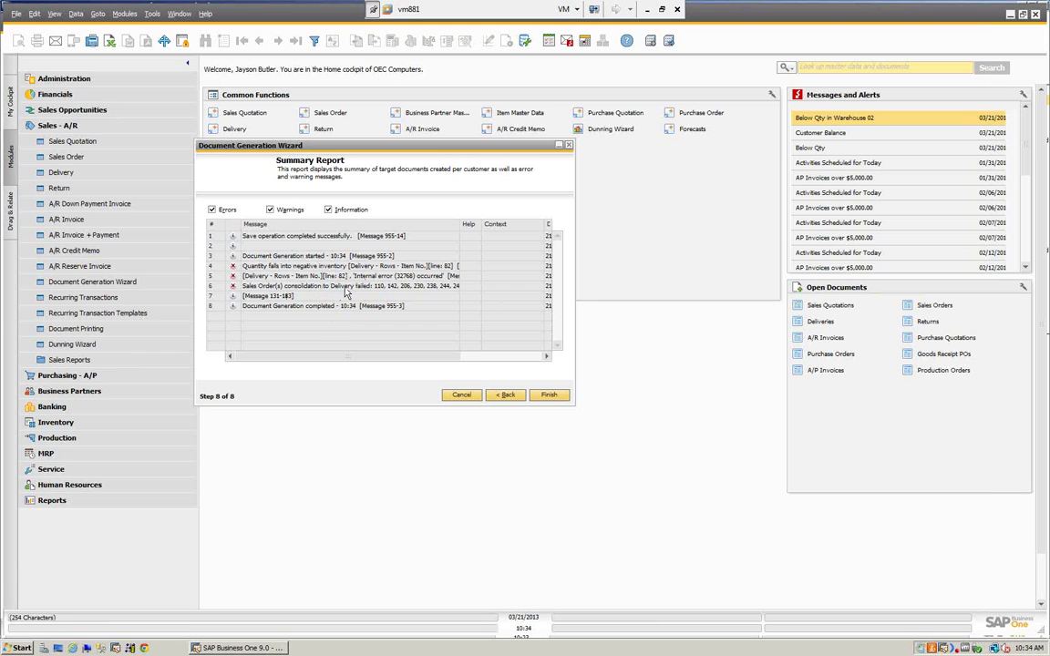
Examine the message, date and message ID columns of the generation summary report and finish the wizard
left_click_drag(319, 358, 346, 363)
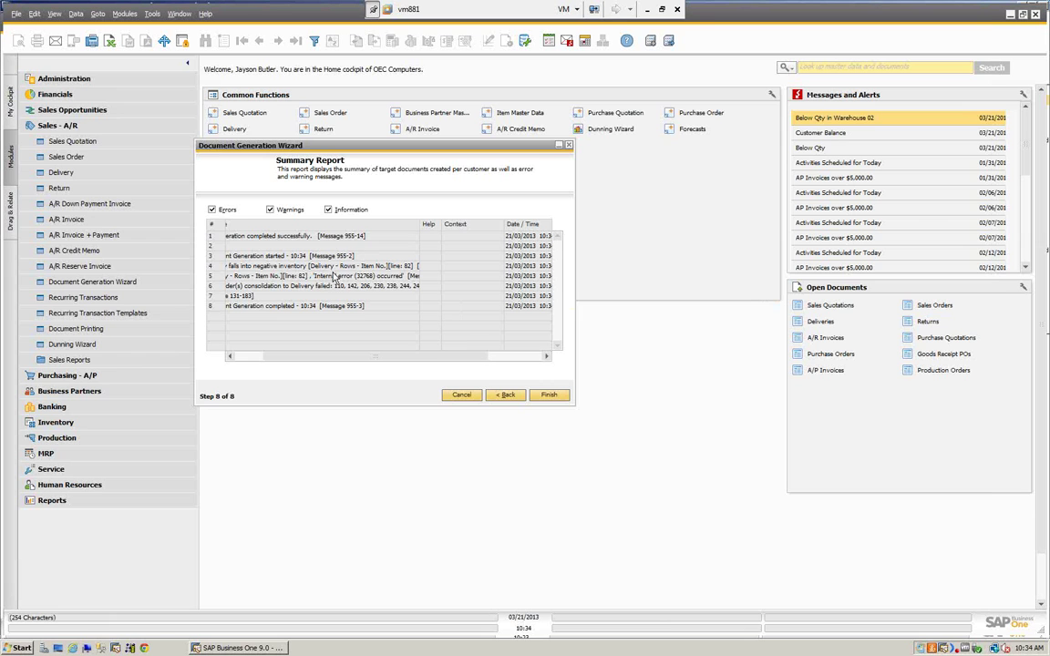
left_click(373, 356)
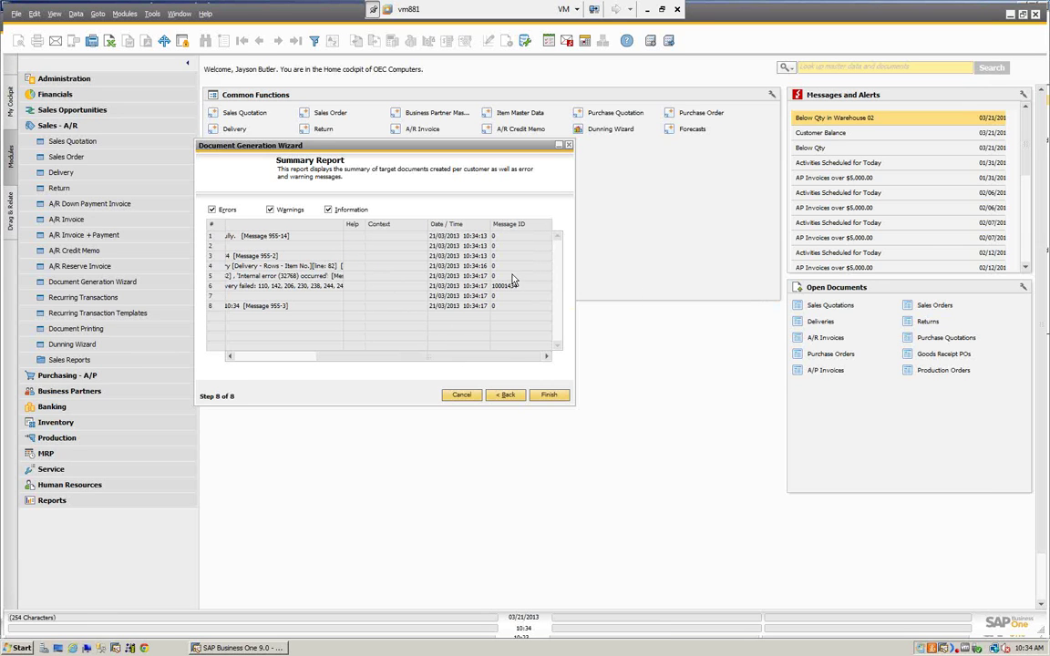
left_click(550, 398)
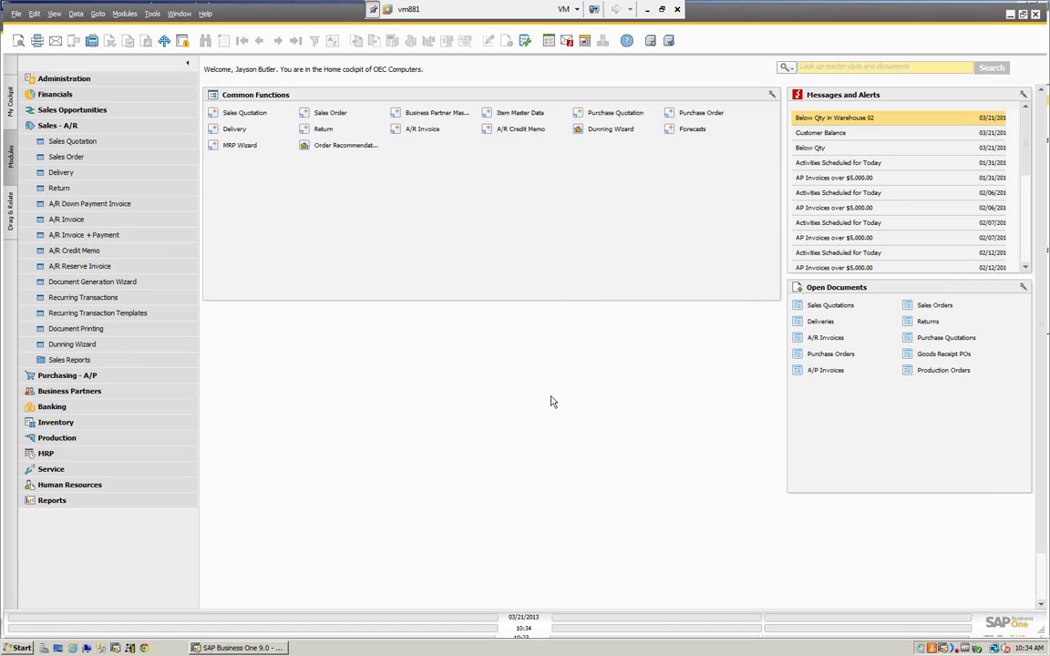
Check the last delivery record for documents created by the wizard, and close the delivery form
left_click(61, 172)
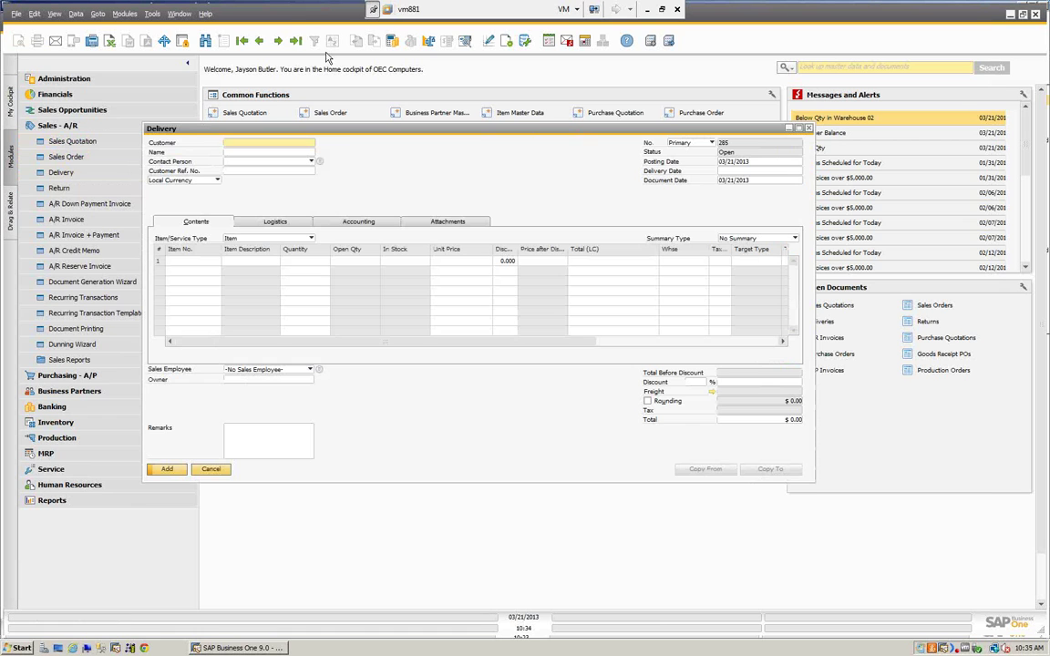
left_click(294, 42)
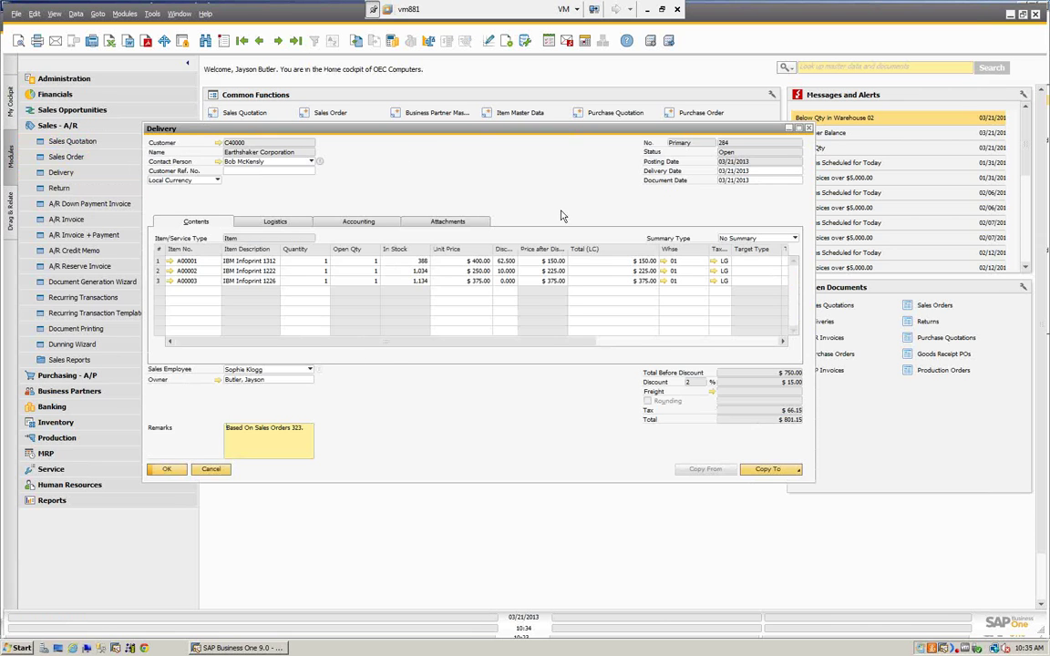
left_click(212, 470)
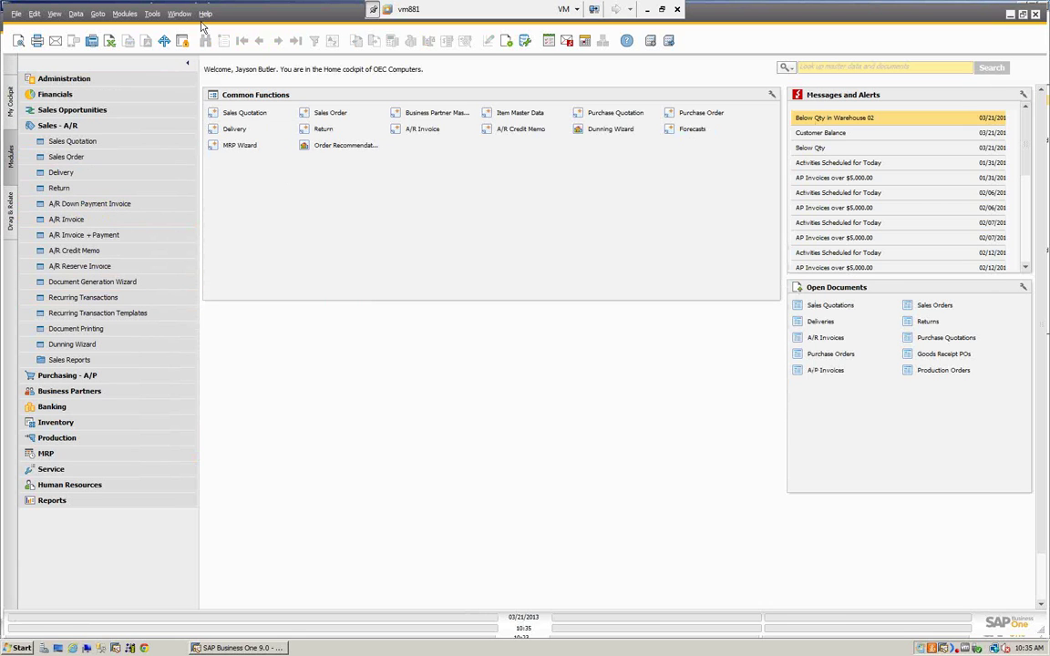
Examine the generation errors in the enlarged System Message Log and close the log
left_click(151, 13)
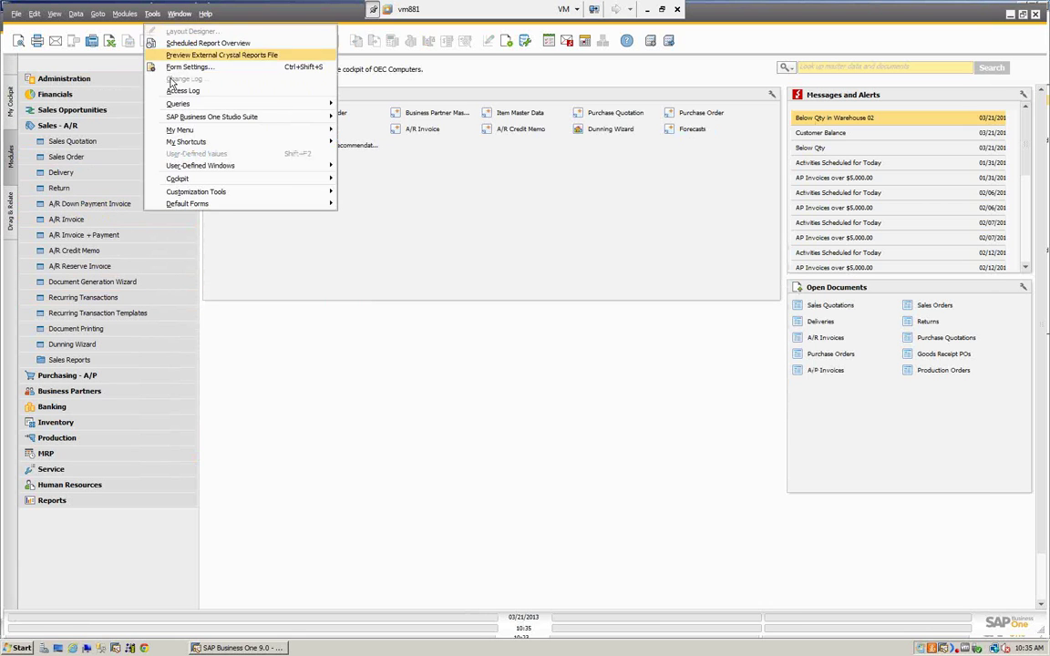
mouse_move(179, 14)
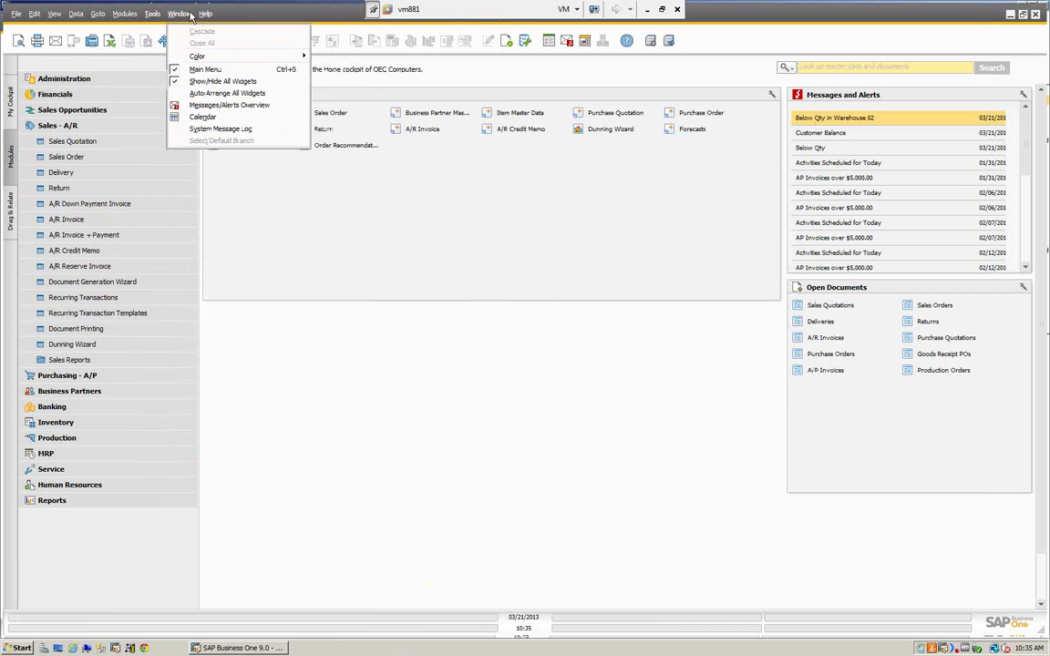
left_click(206, 128)
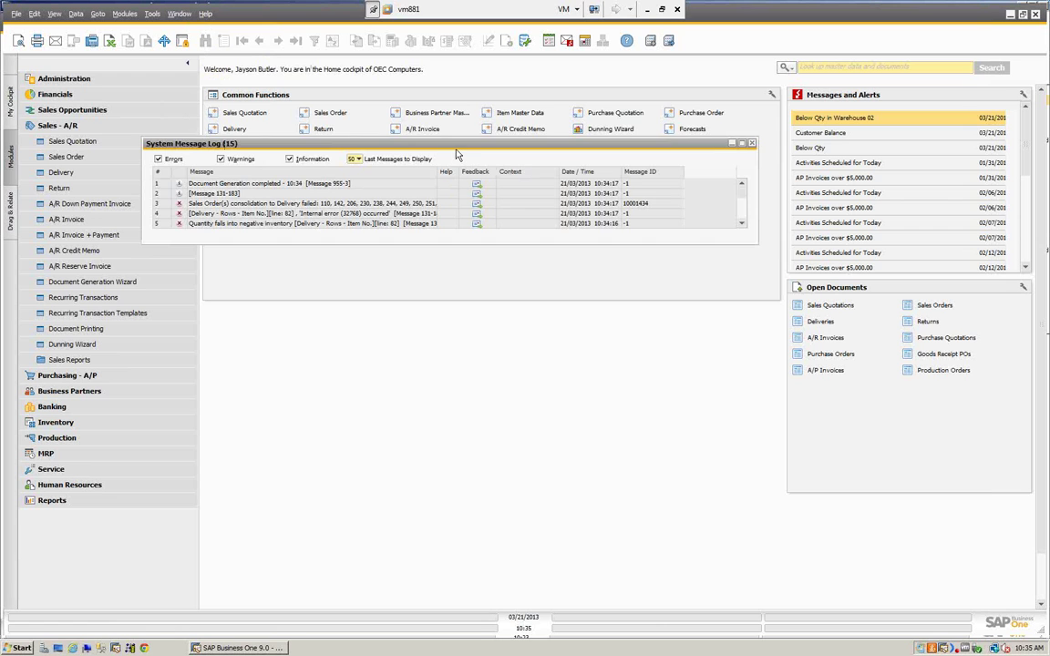
left_click_drag(413, 143, 376, 125)
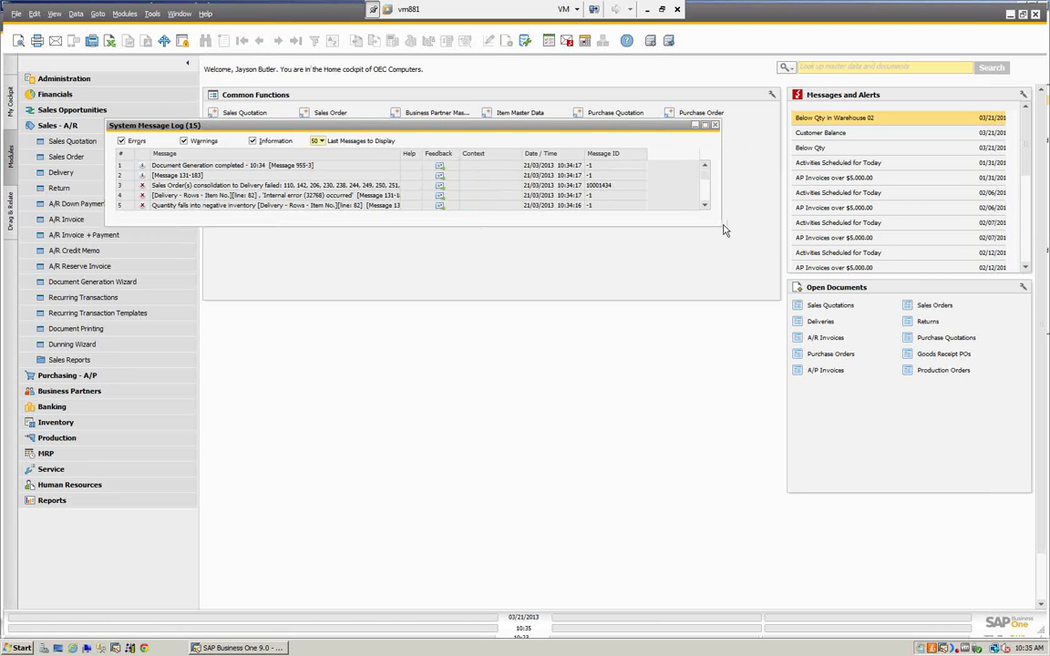
left_click_drag(719, 224, 884, 451)
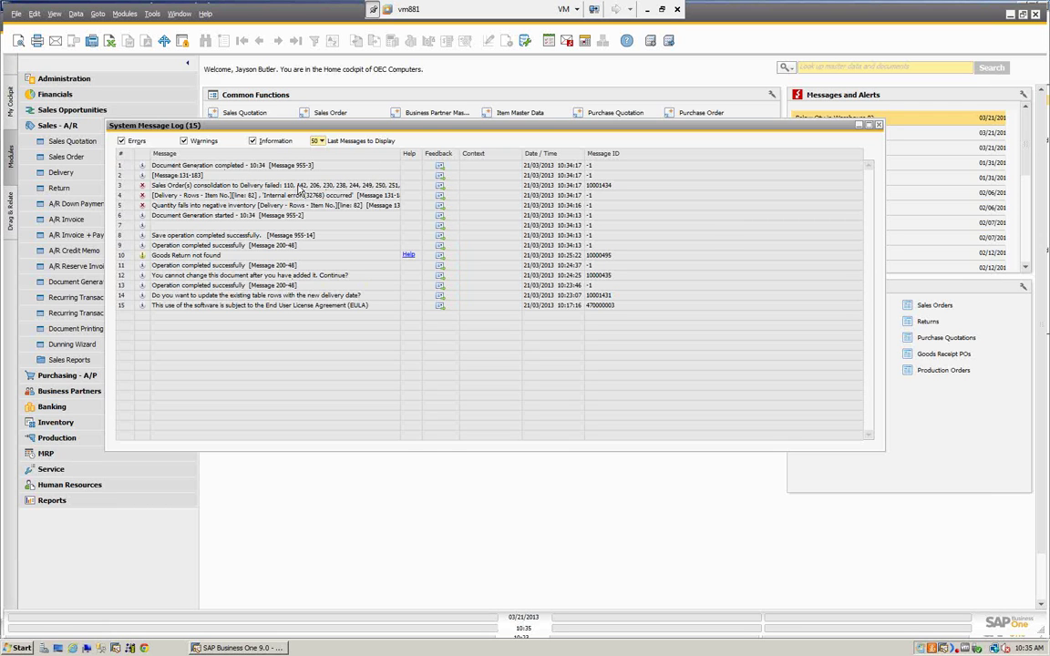
left_click_drag(147, 175, 173, 189)
left_click(880, 125)
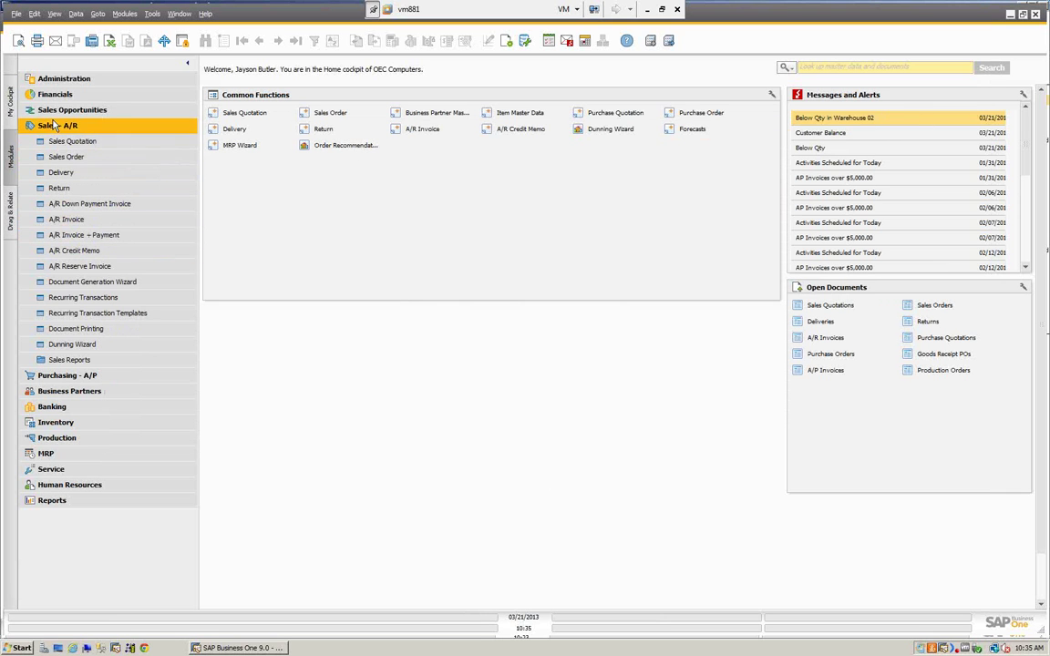
Start a sales order for Earthshaker Corporation with delivery date 03/22/2013
left_click(109, 157)
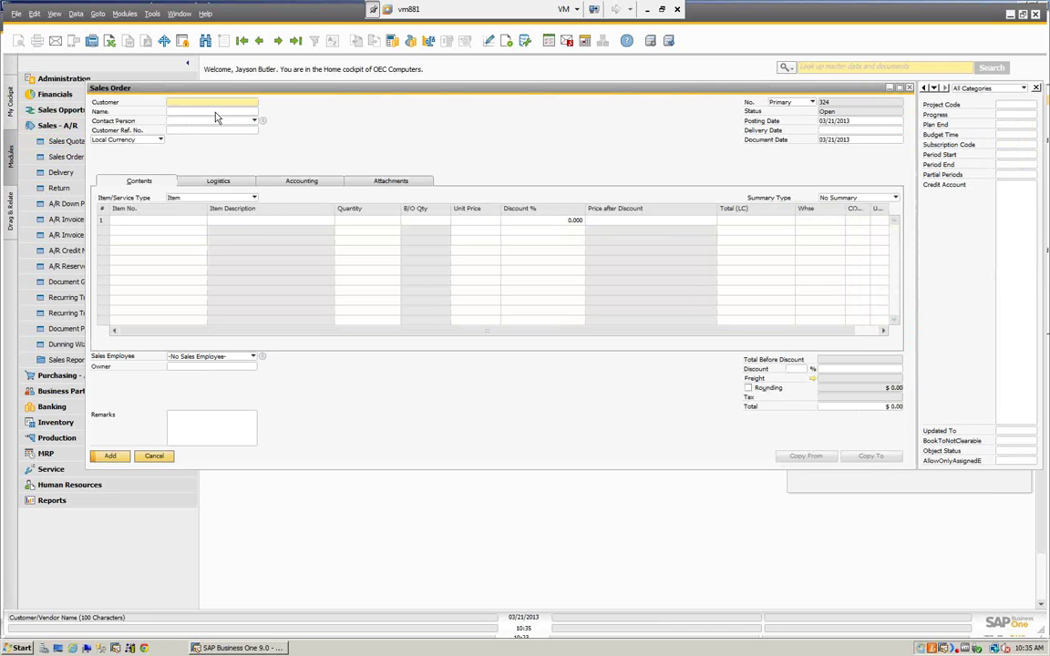
left_click(209, 113)
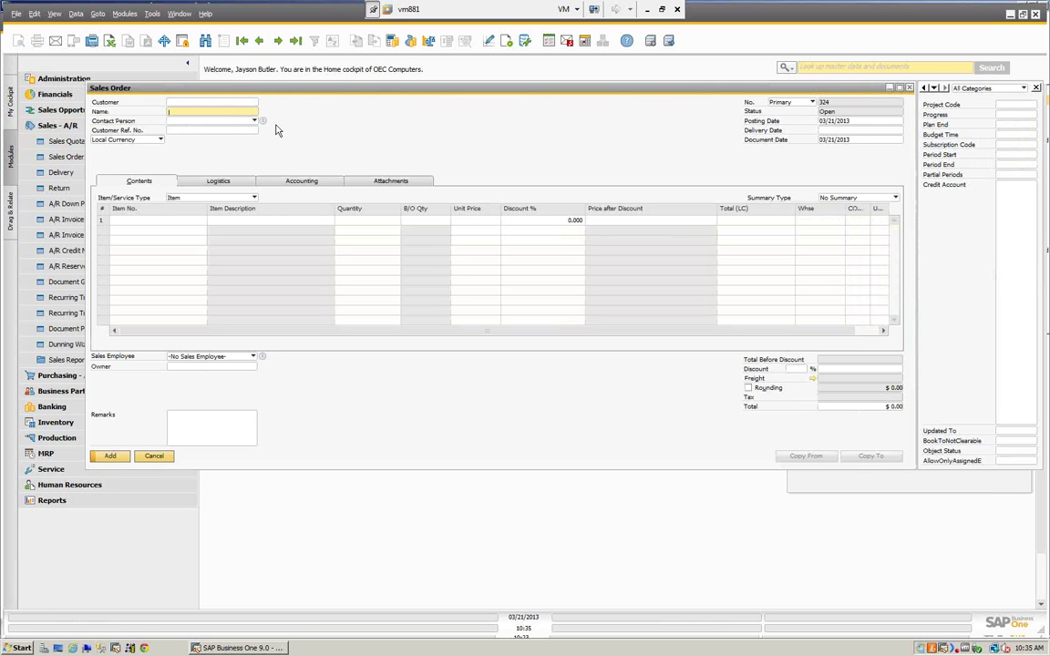
type("e")
key("Tab")
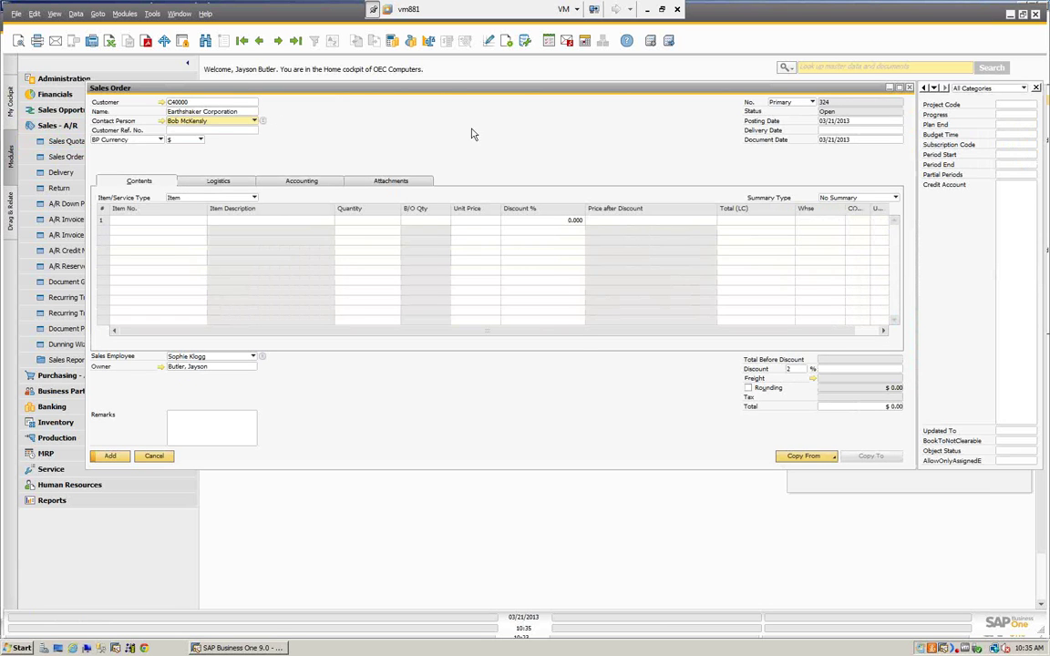
left_click(862, 130)
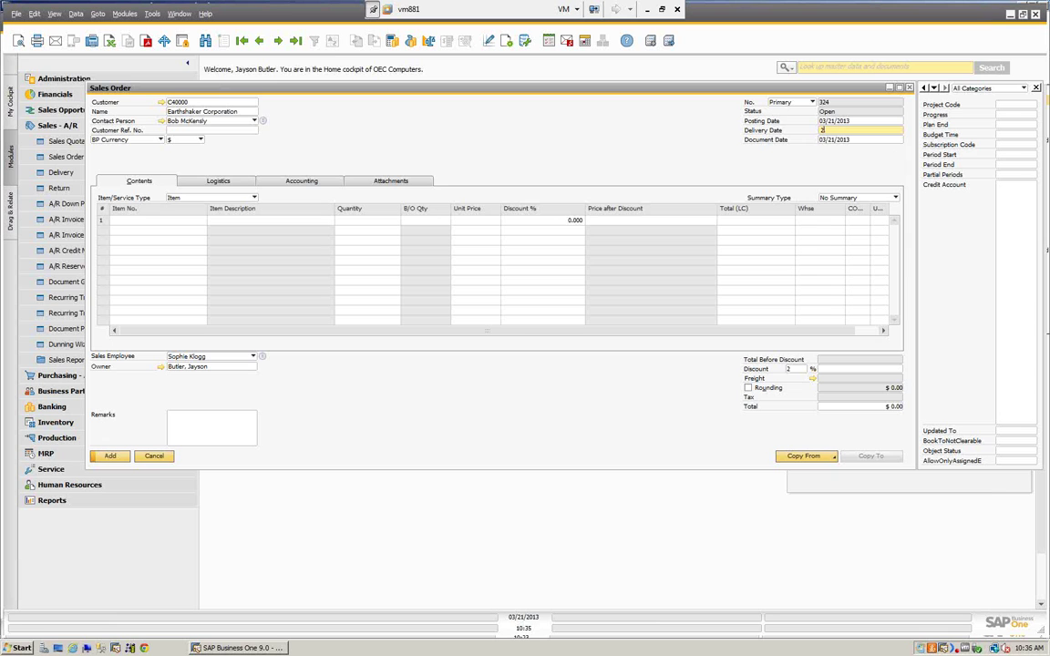
type("22")
key("Tab")
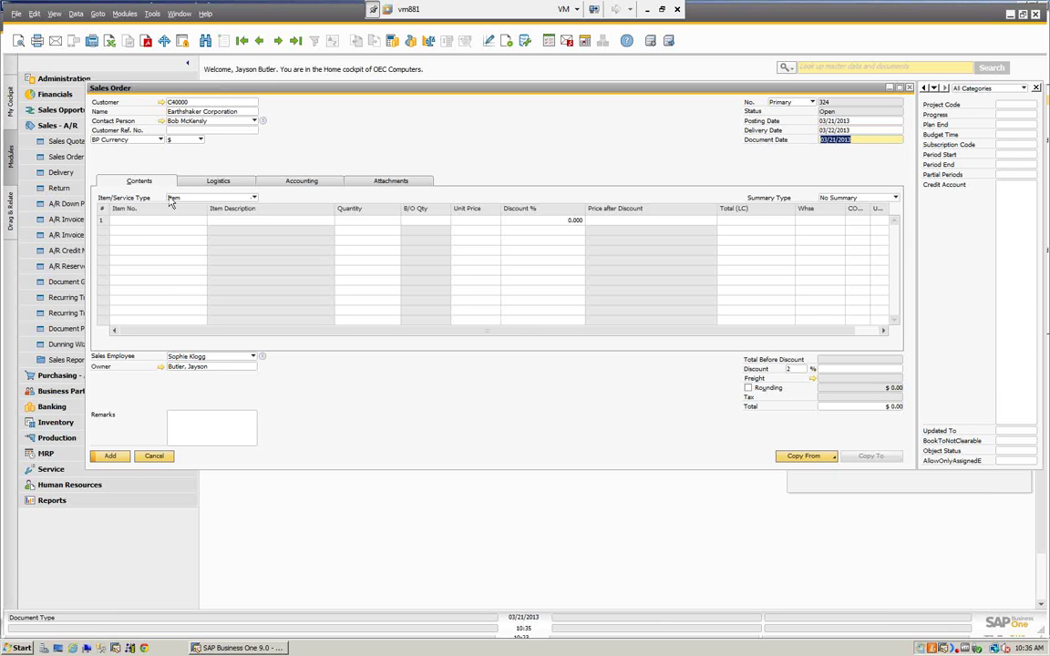
Add items A00001, A00002 and A00003 to the order lines from the item list
left_click(137, 220)
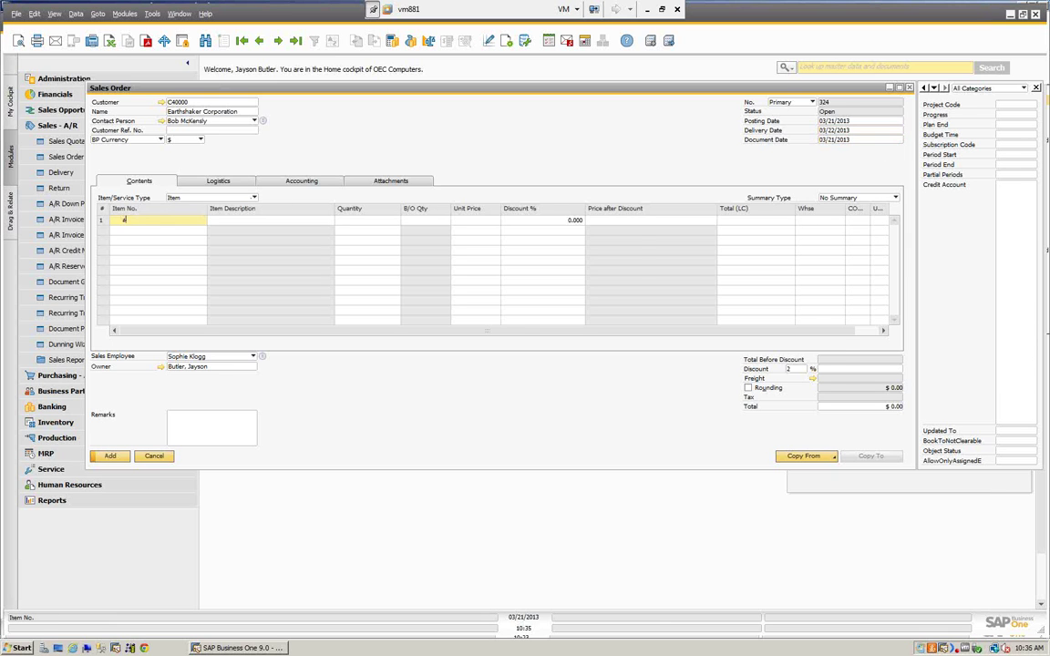
type("*")
key("Tab")
left_click(493, 121, "shift")
key("Return")
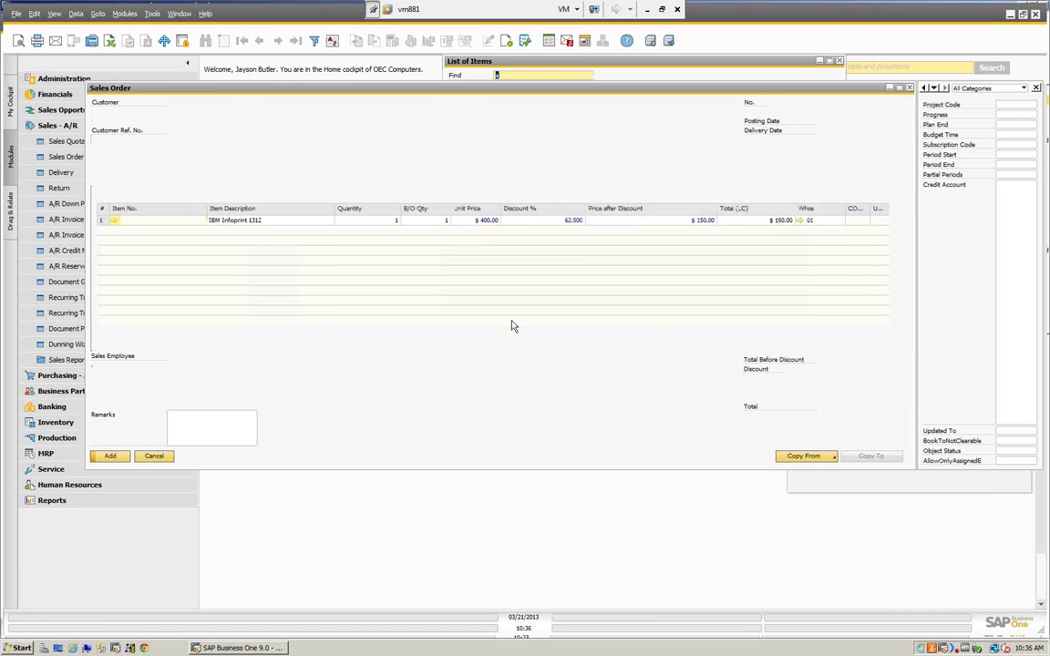
Set the quantity of all three item lines to 5, continuing past the availability check, and add the sales order
key("Tab")
type("5")
key("Tab")
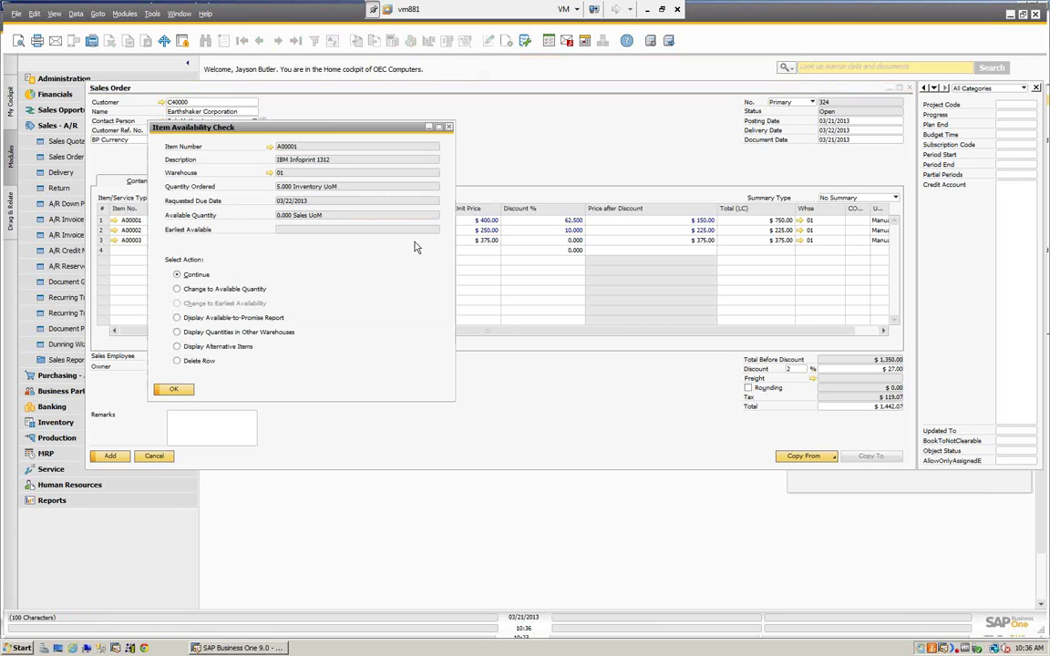
left_click(171, 391)
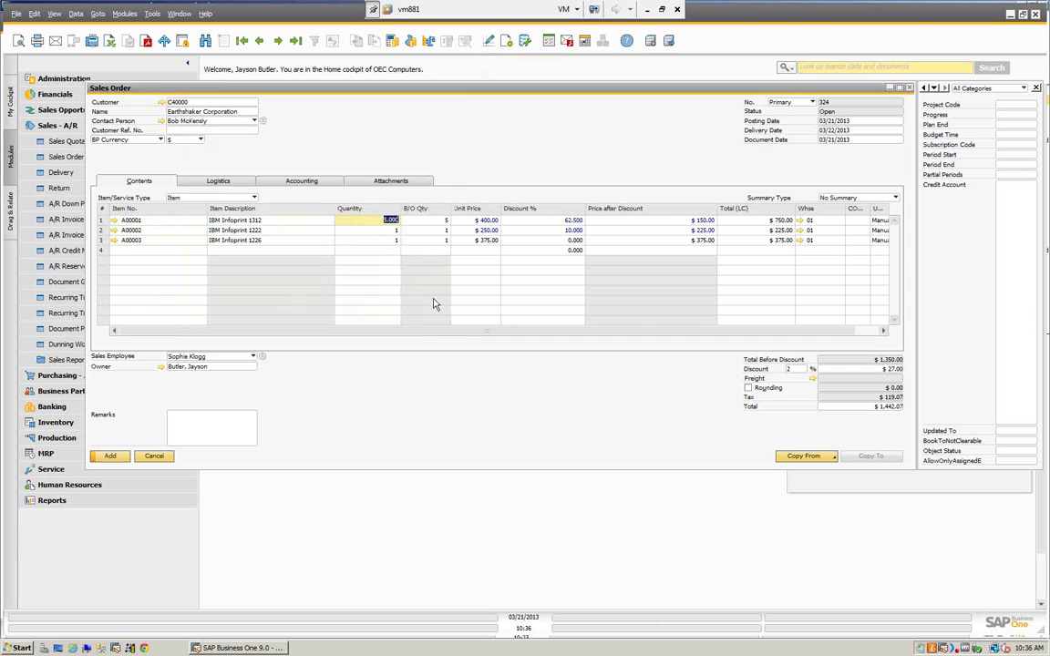
left_click(383, 229)
type("5")
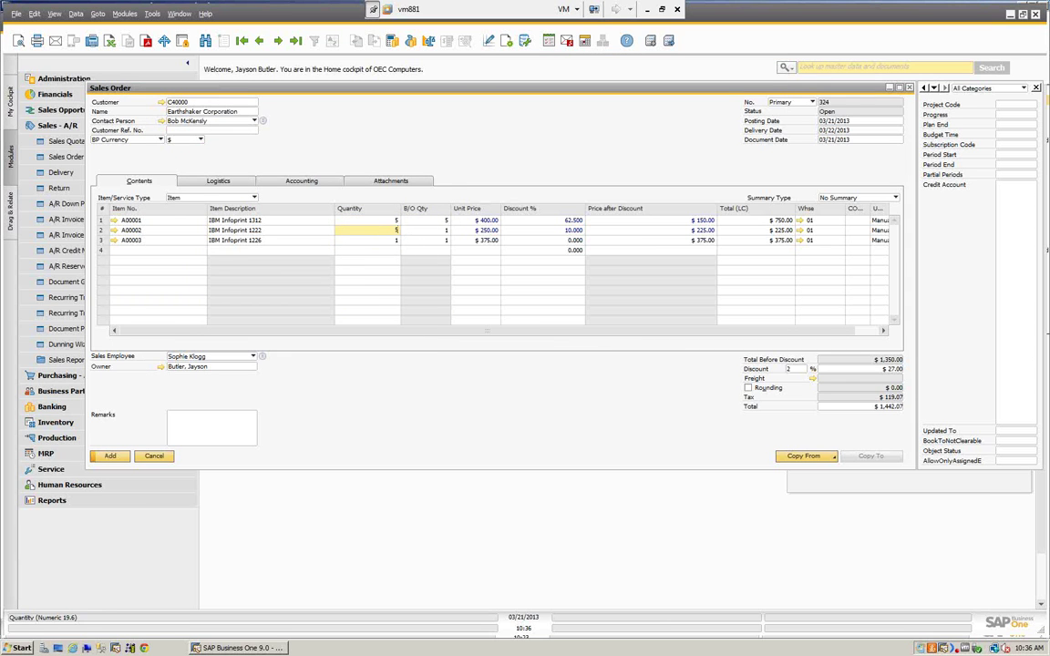
left_click(378, 241)
type("5")
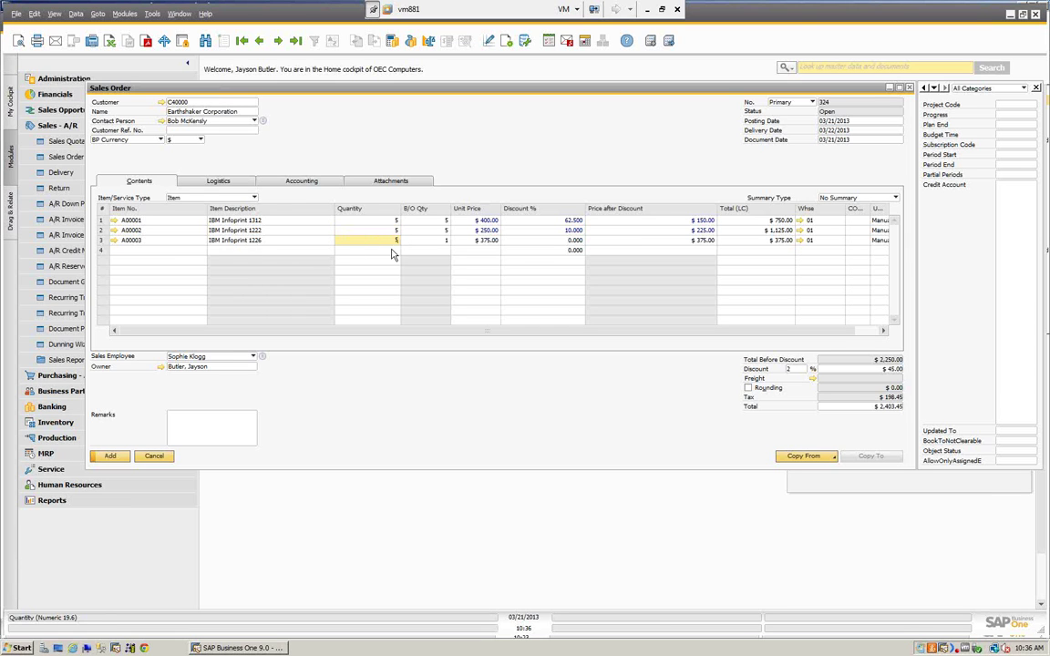
key("Tab")
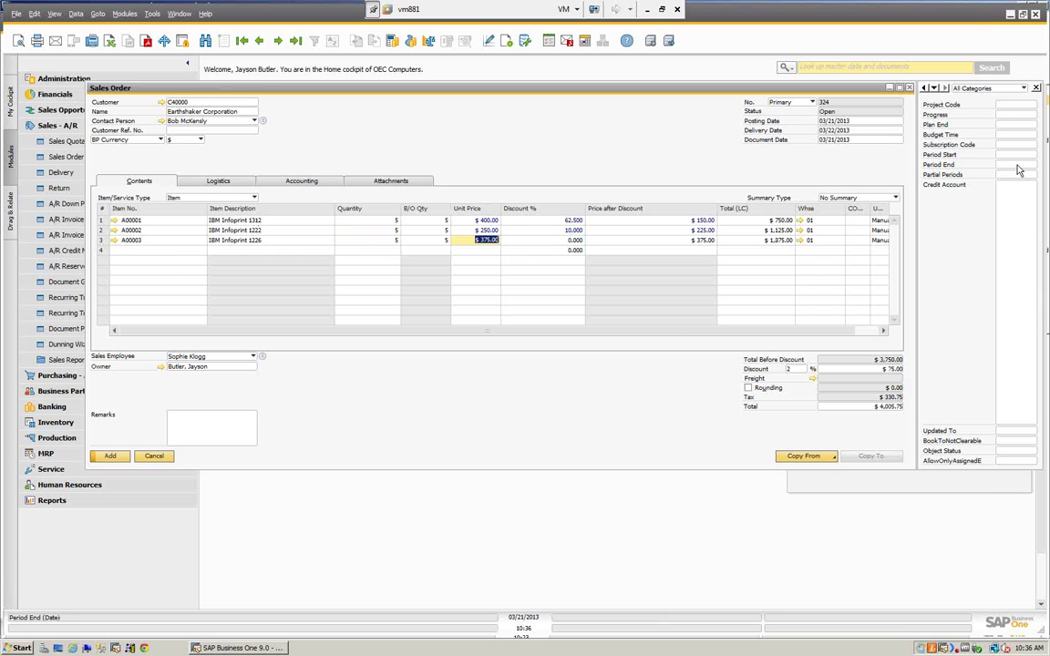
left_click(110, 456)
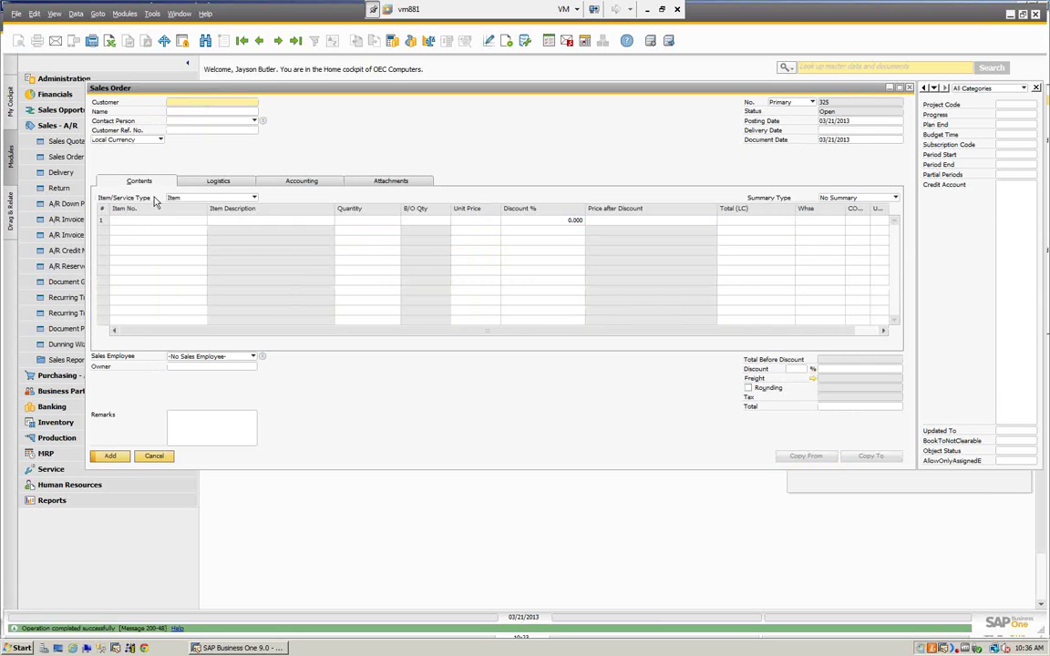
Start another sales order for Earthshaker Corporation with delivery date 03/22/2013
left_click(183, 112)
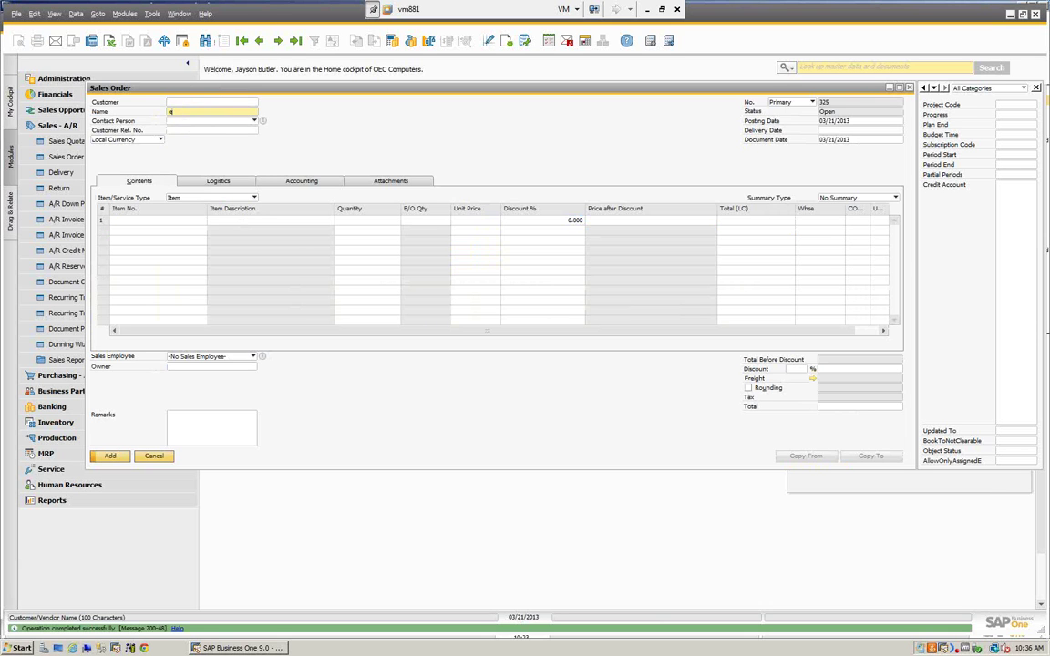
type("e")
key("Tab")
left_click(851, 134)
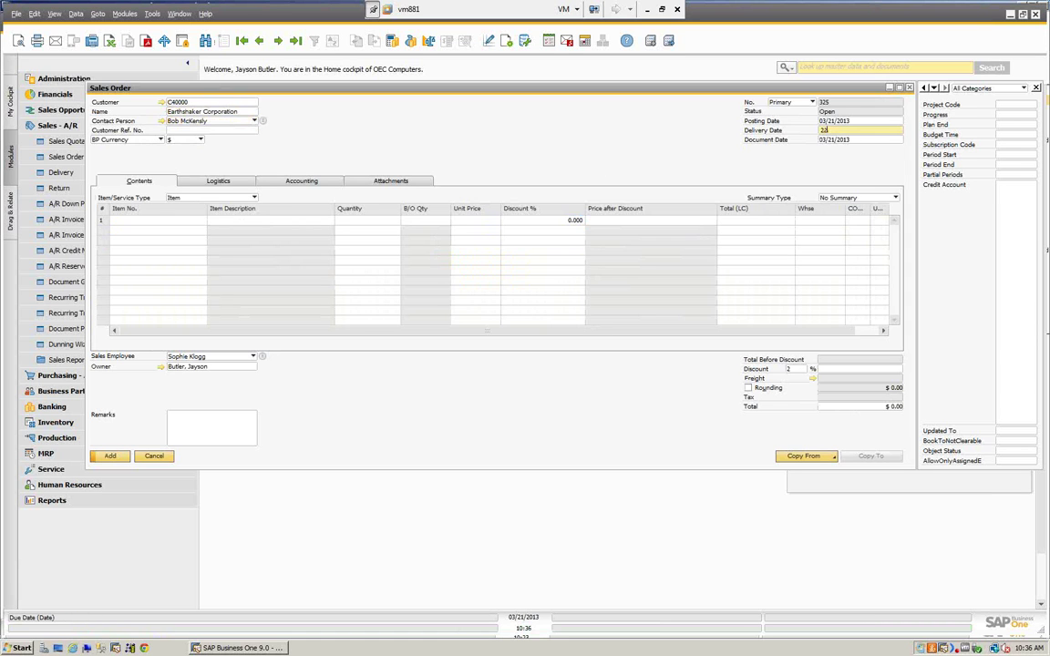
type("22")
key("Tab")
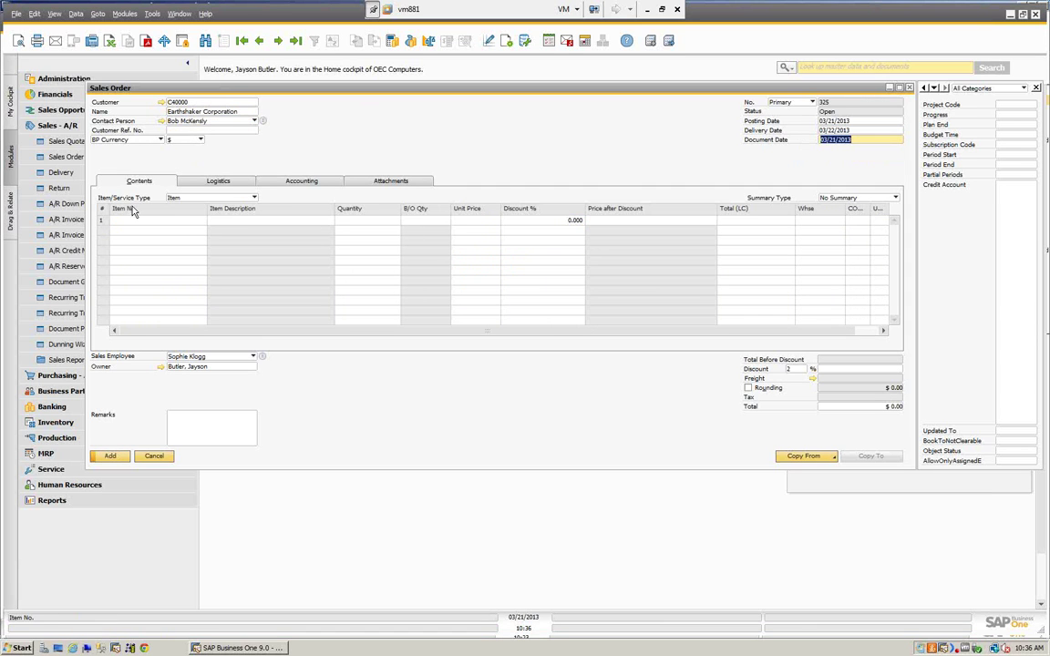
Enter item A00004, HP Color Laser Jet 5, on the order, add the sales order and close the form
left_click(183, 239)
type("*")
key("Tab")
left_click(474, 133)
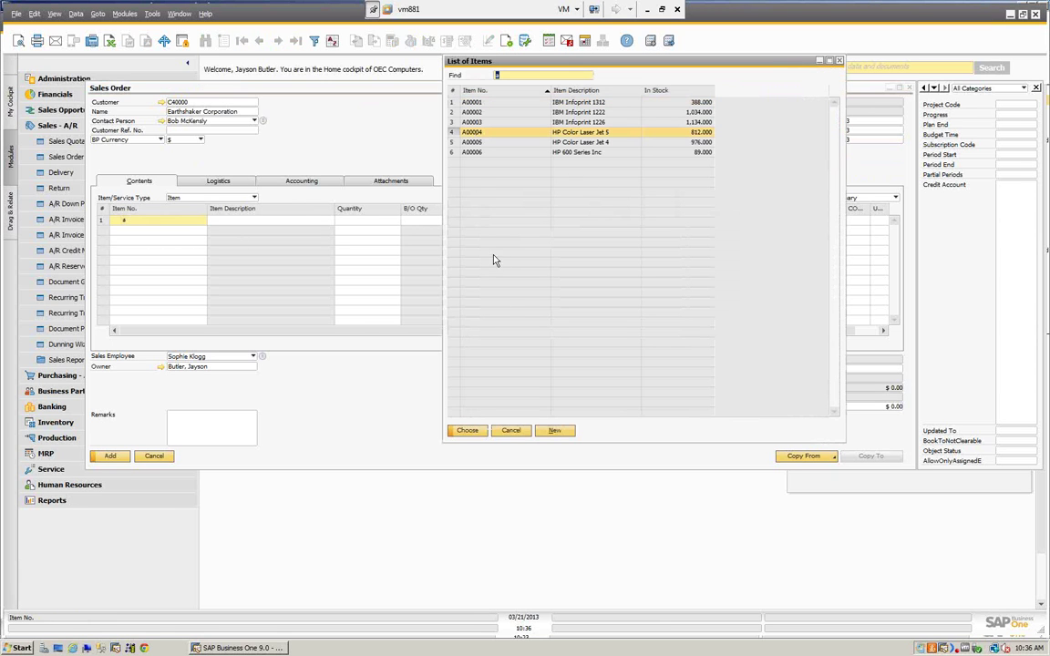
left_click(467, 430)
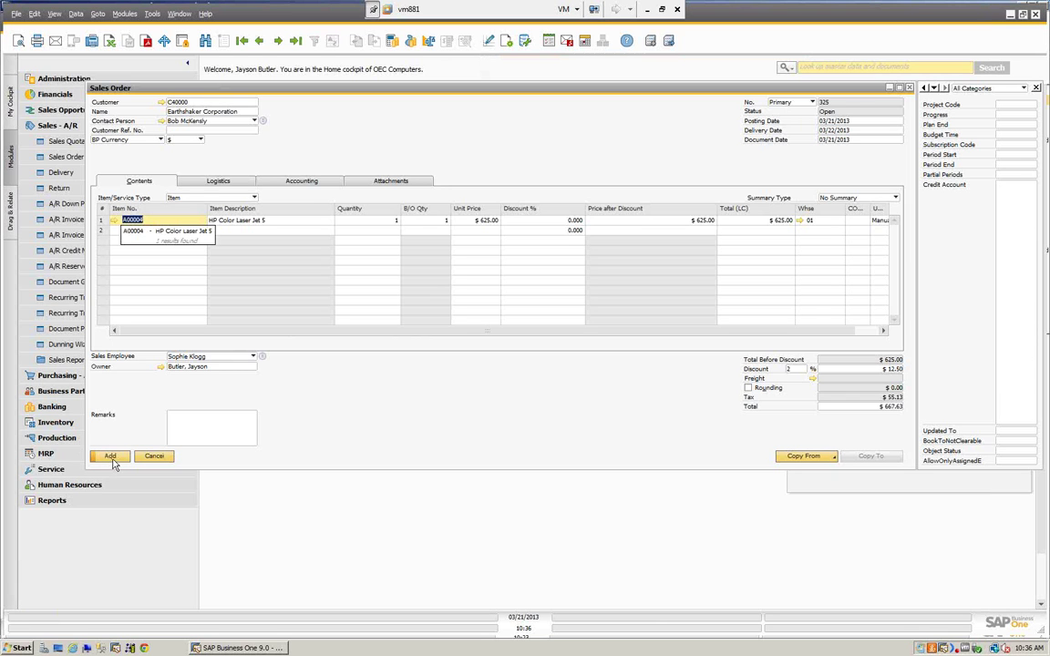
left_click(110, 458)
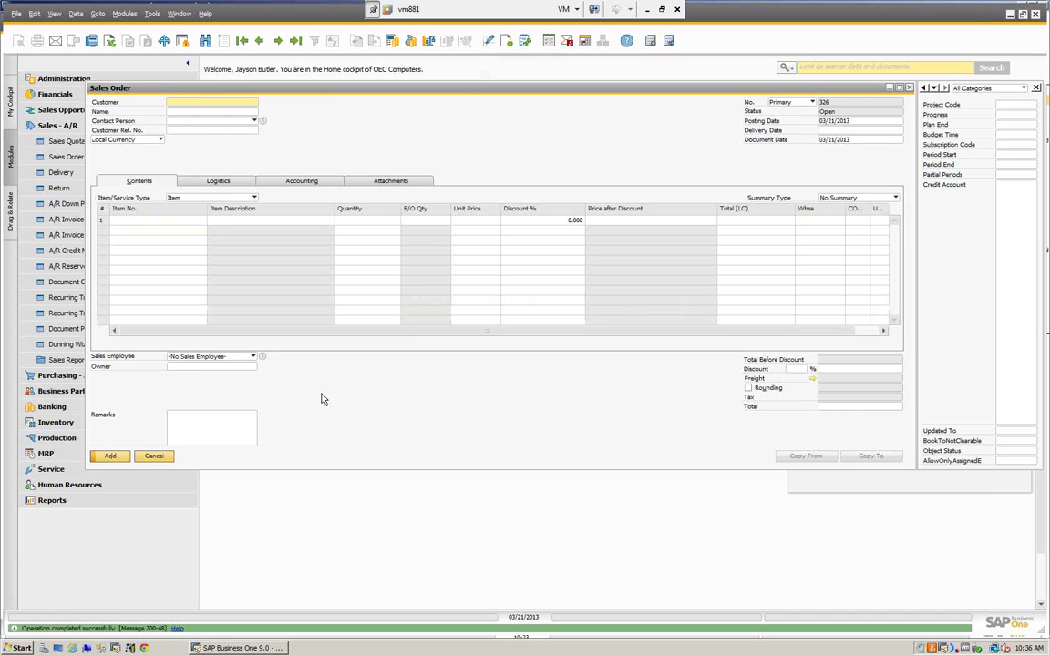
left_click(154, 456)
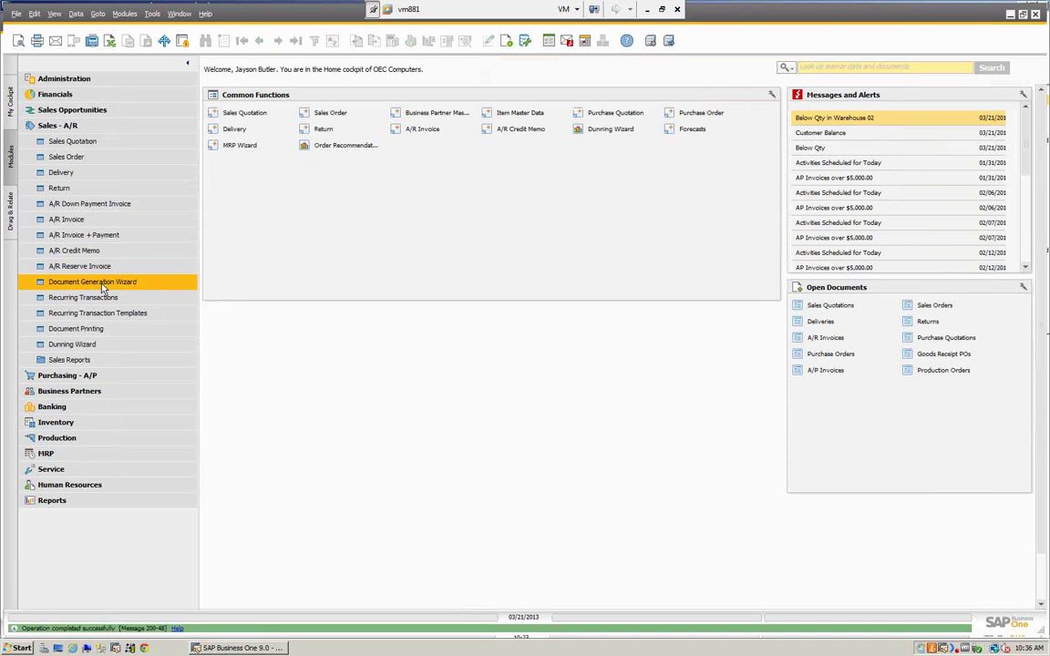
Start the Document Generation Wizard again and select the existing New Demo parameter set
left_click(158, 285)
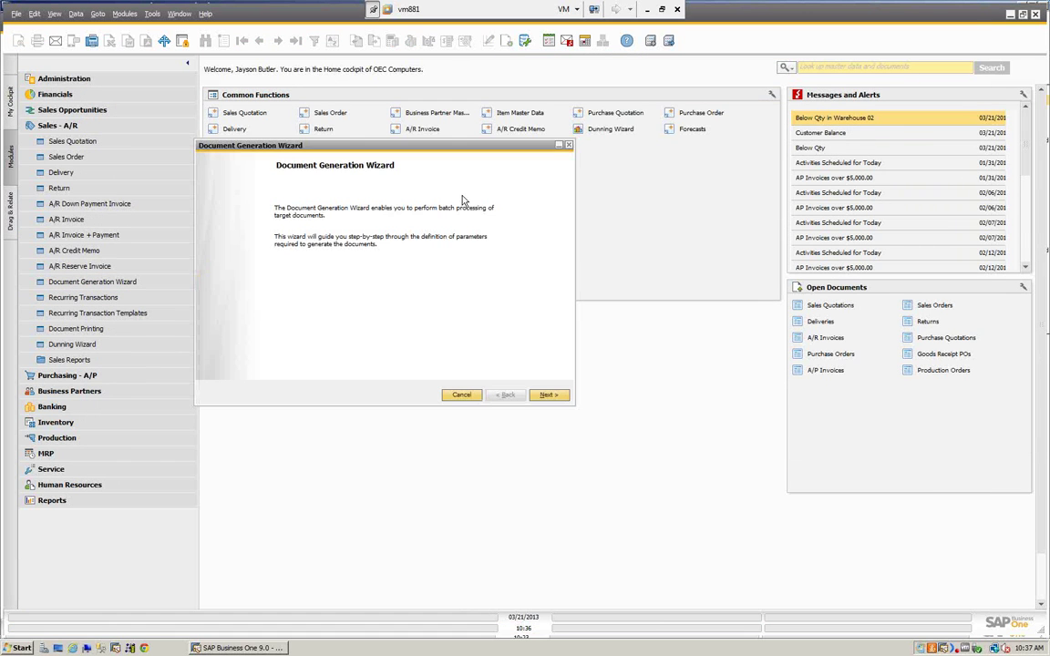
left_click(547, 394)
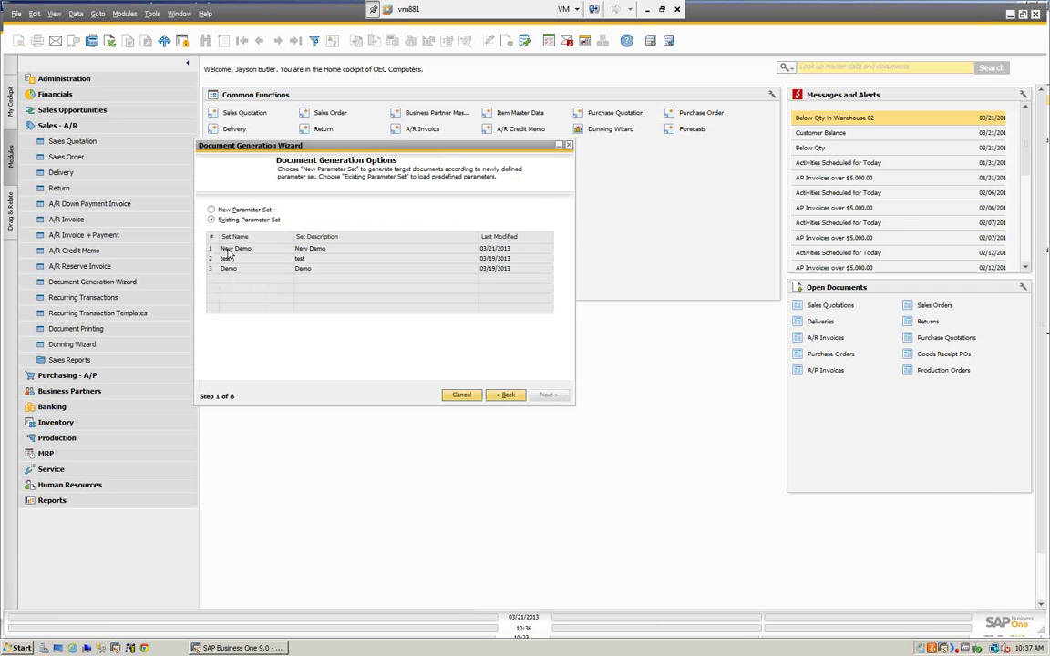
left_click(307, 249)
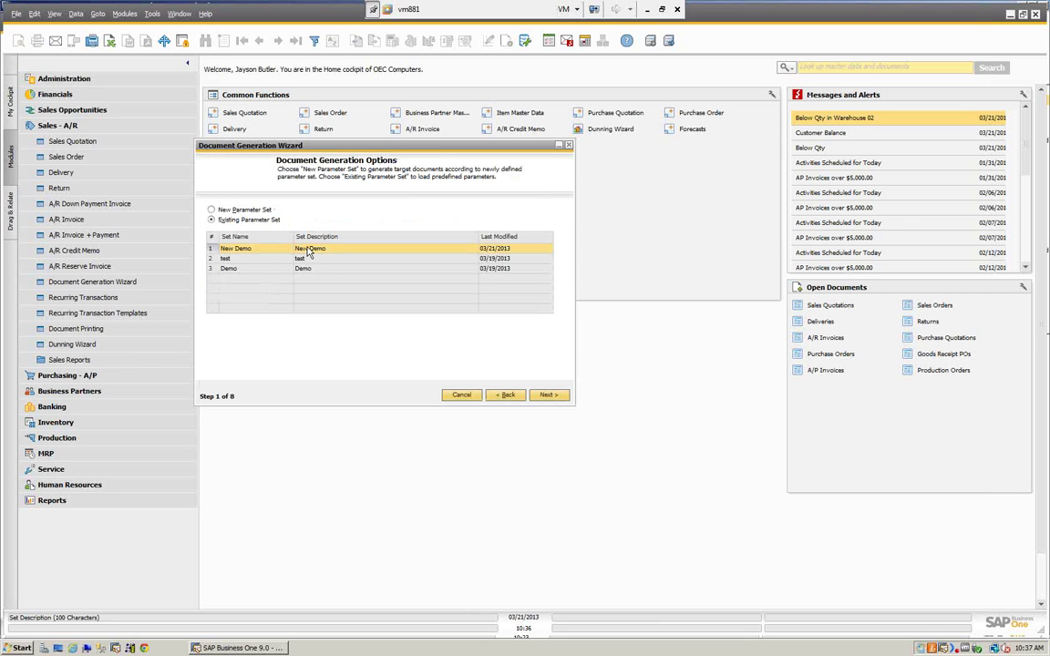
Load the selected parameter set and keep Delivery as the target document with its existing settings
left_click(547, 395)
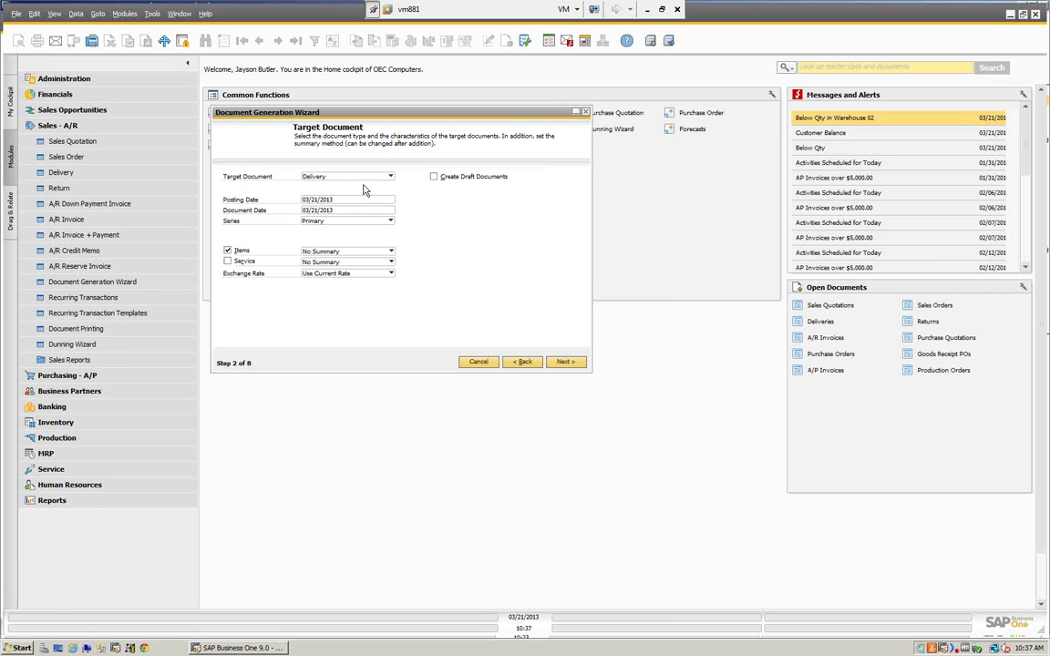
left_click(565, 362)
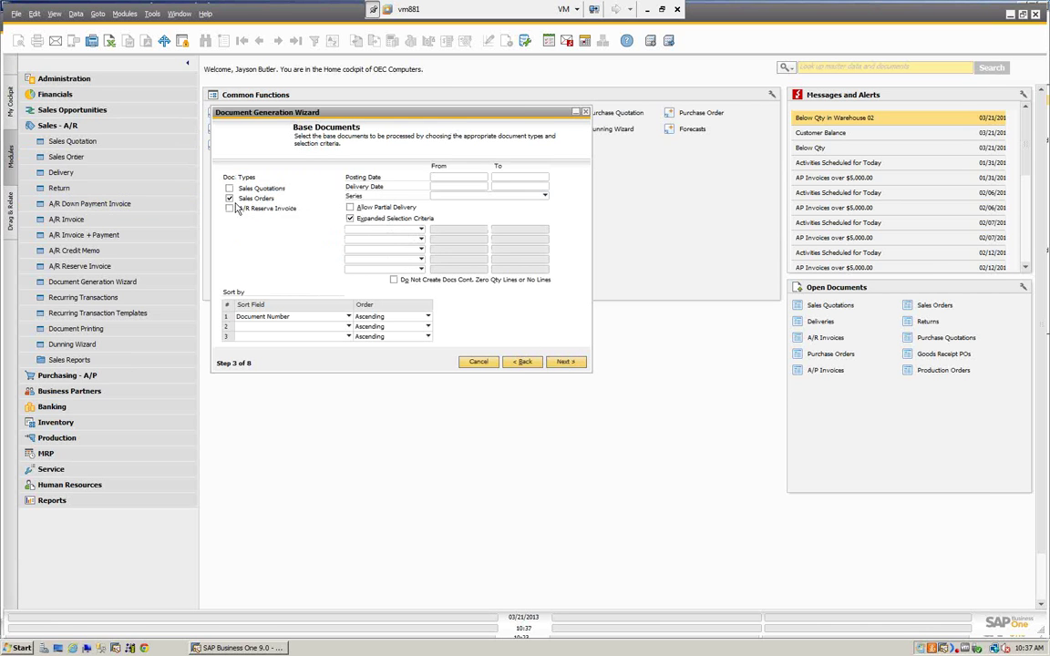
left_click(463, 178)
key("Tab")
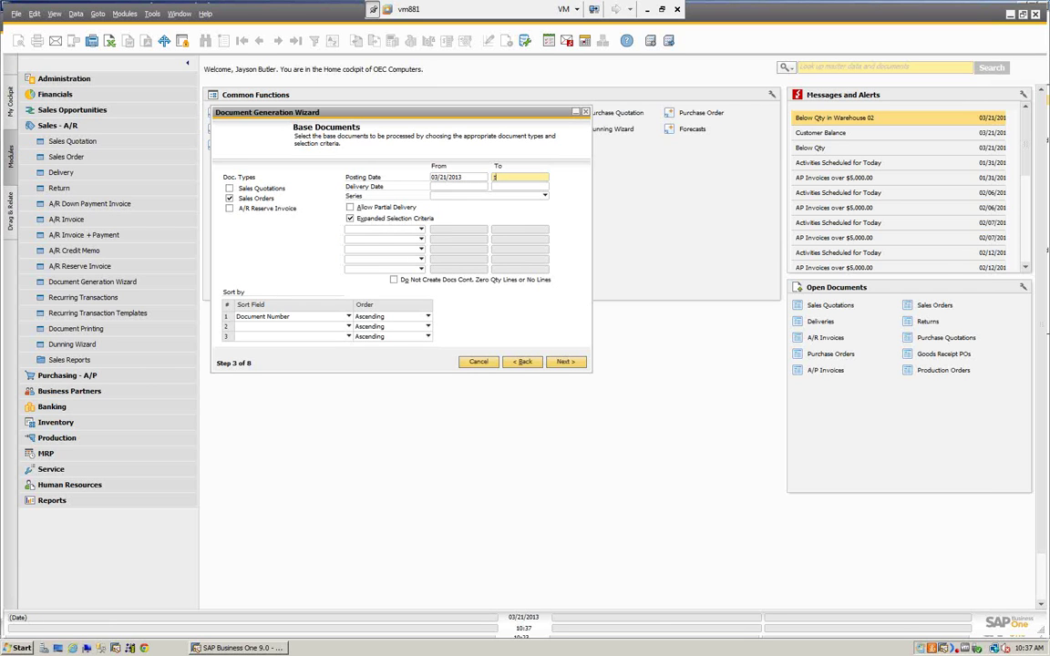
left_click(472, 185)
double_click(474, 176)
key("BackSpace")
Limit the base sales orders to a delivery date range from 03/22/2013 to 03/22/2013 and accept the criteria
left_click(462, 187)
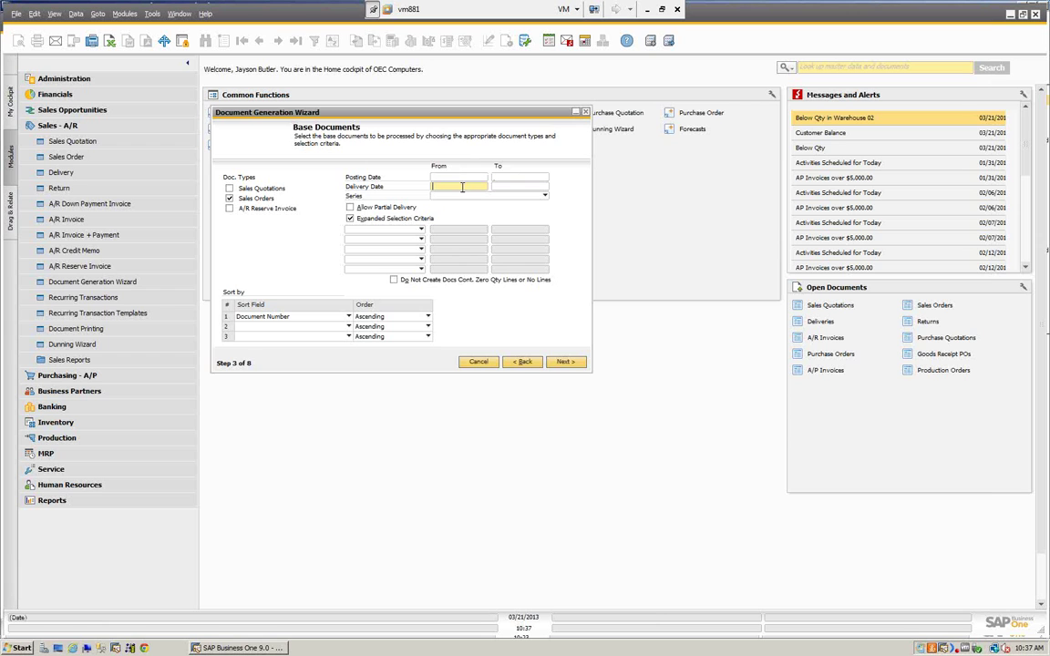
type("22")
key("Tab")
key("Tab")
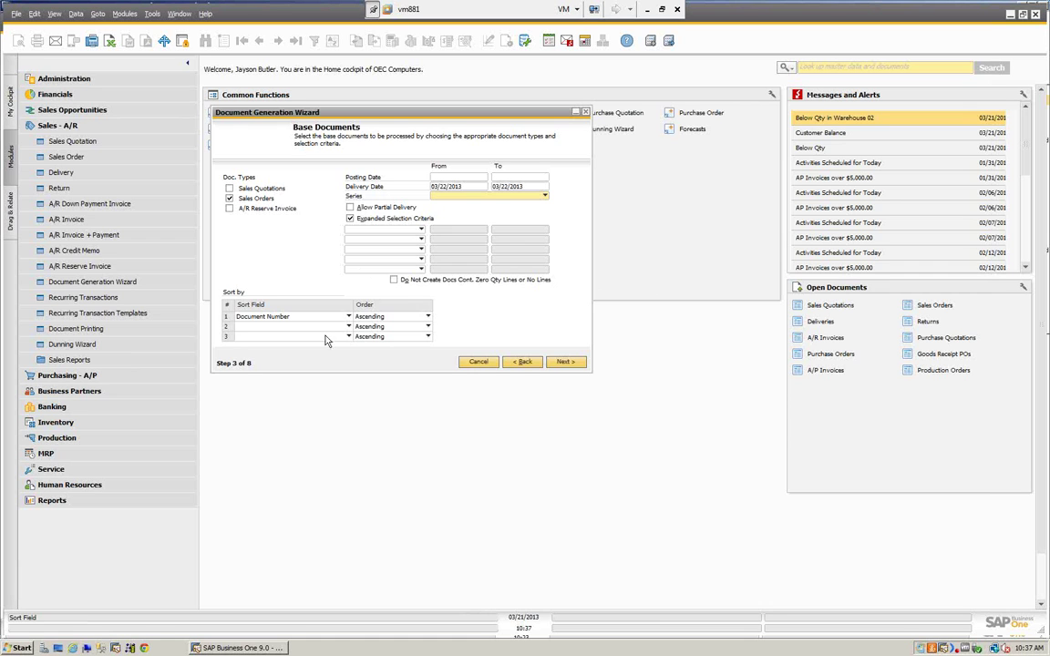
left_click(569, 362)
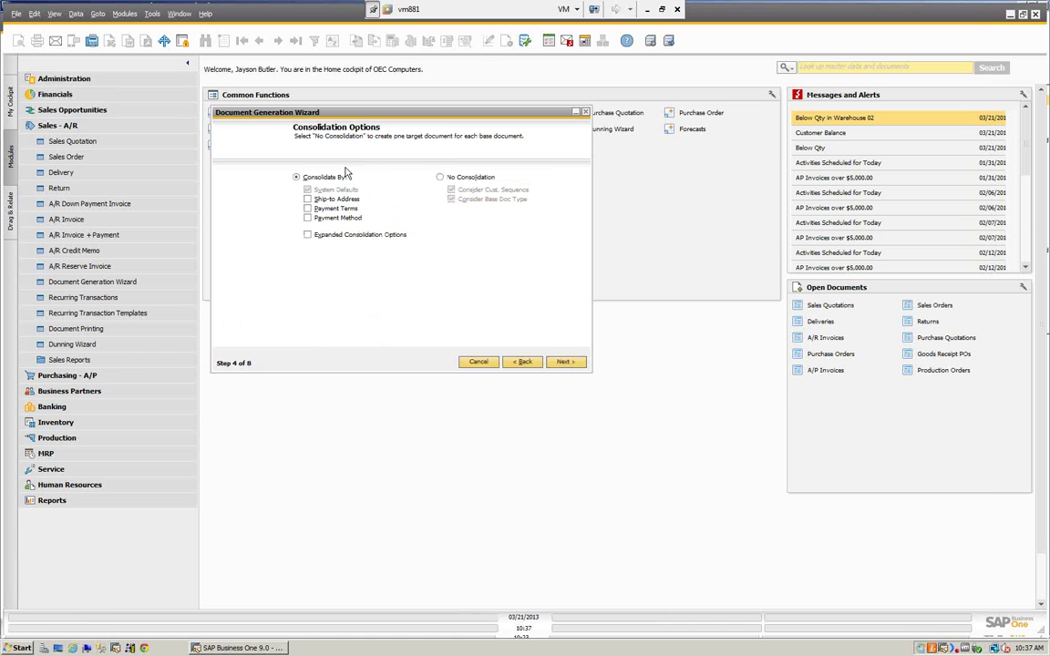
Keep the consolidation, customer and alert settings, and run the document generation with Save Parameter Set and Execute, confirming the creation
left_click(567, 363)
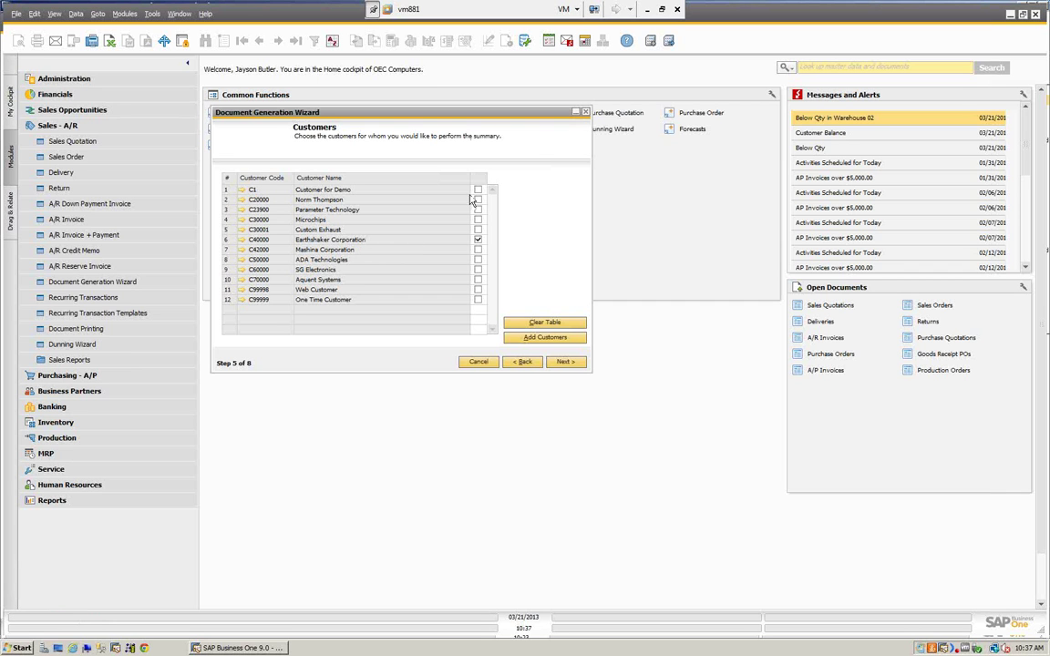
left_click(567, 363)
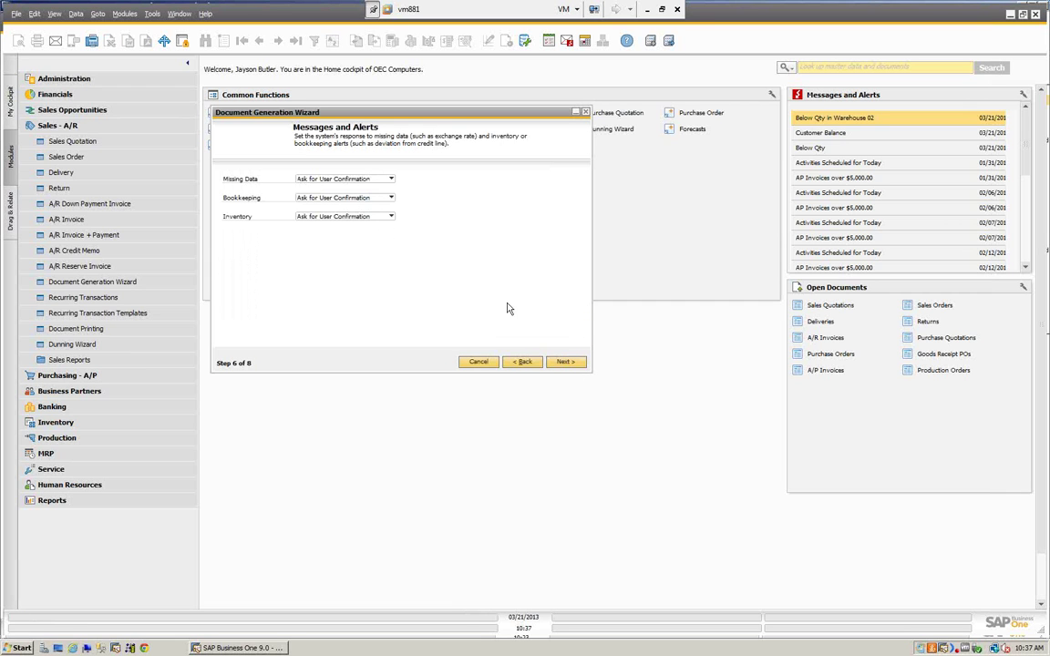
left_click(565, 362)
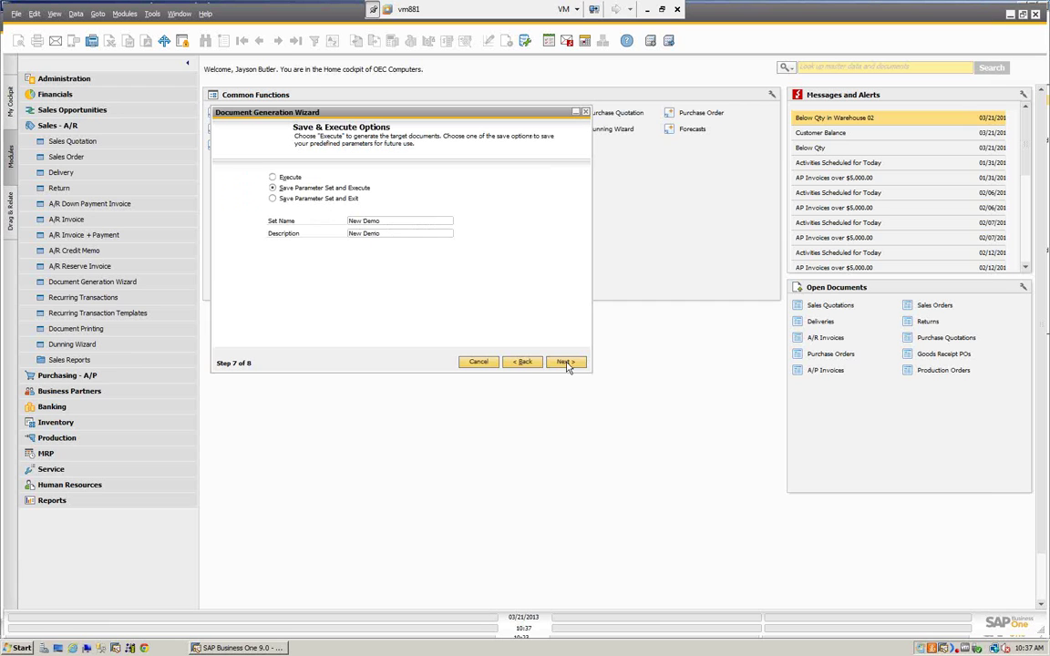
left_click(565, 363)
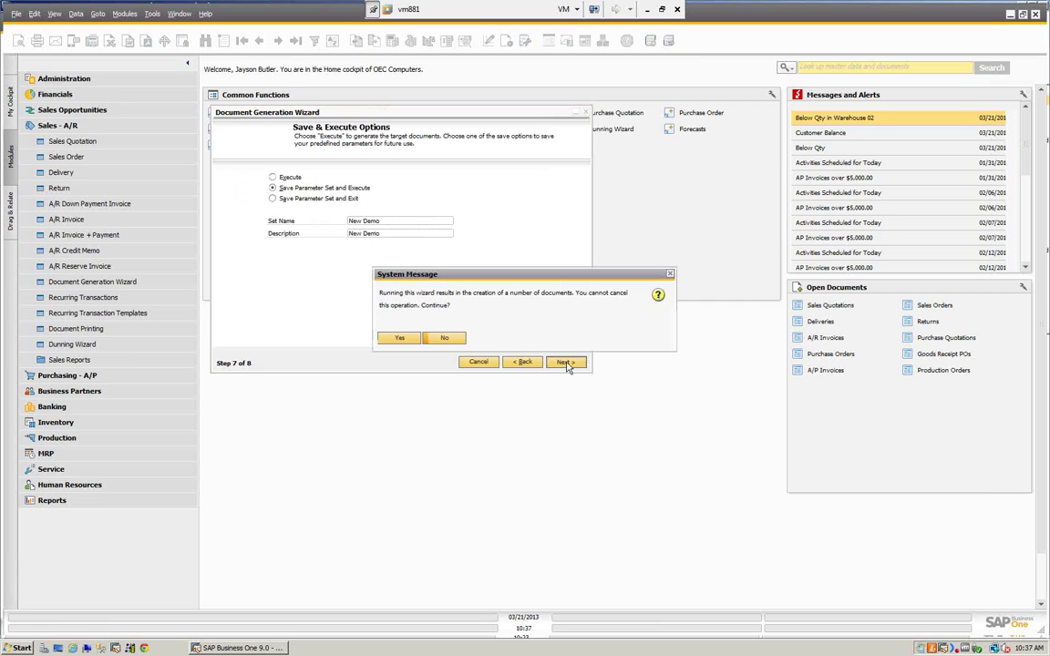
left_click(393, 338)
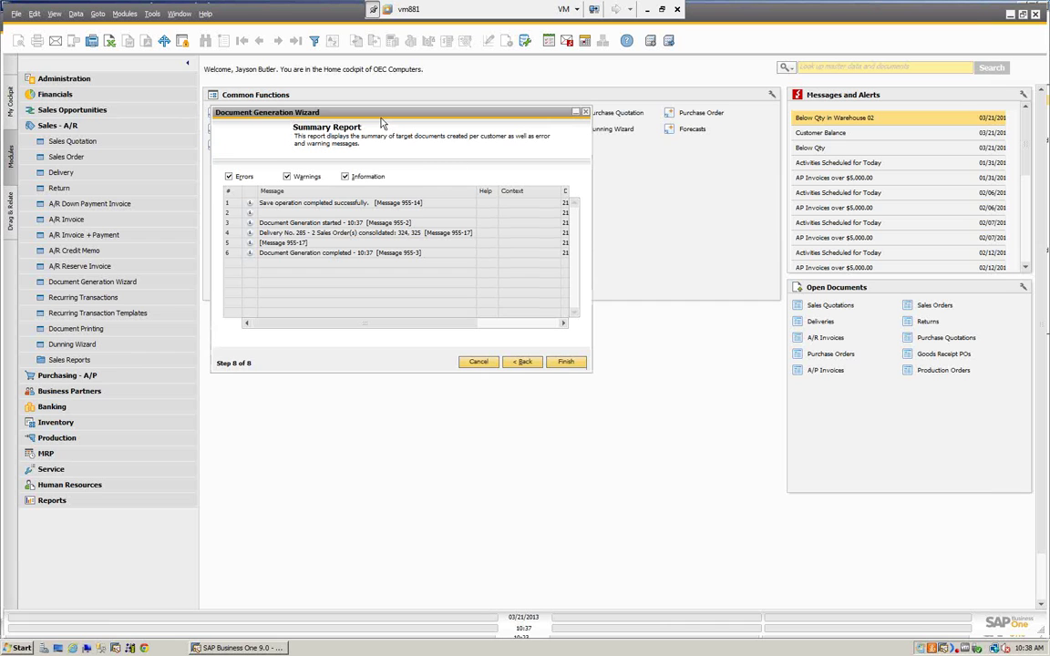
Open the most recent delivery beside the wizard's summary report, examine its item lines and base order remarks, and close it
left_click_drag(381, 116, 374, 122)
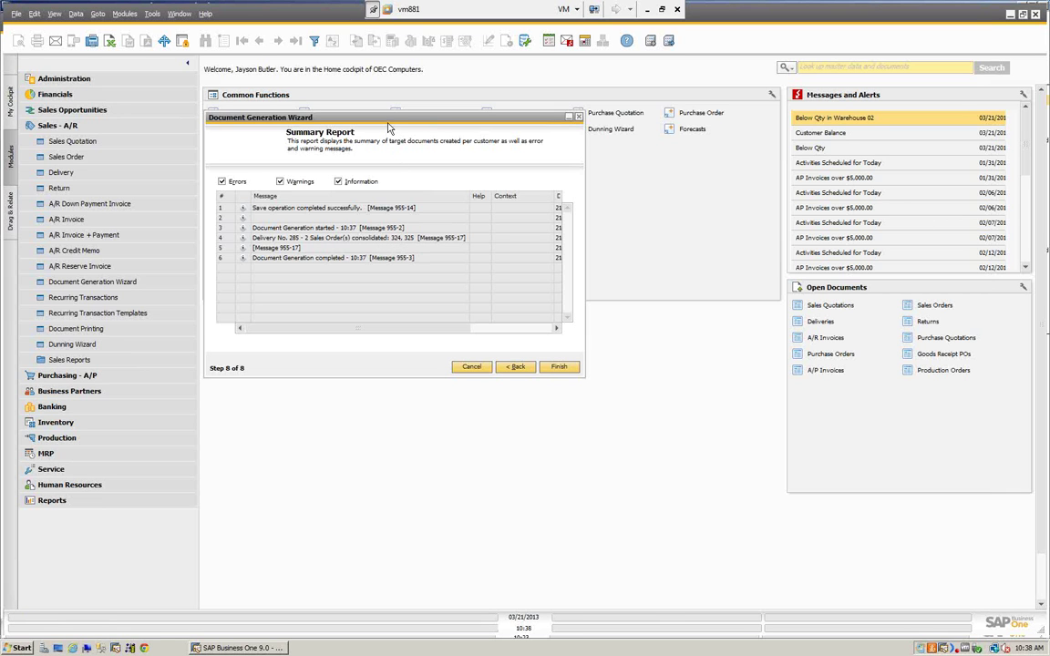
left_click_drag(404, 124, 864, 73)
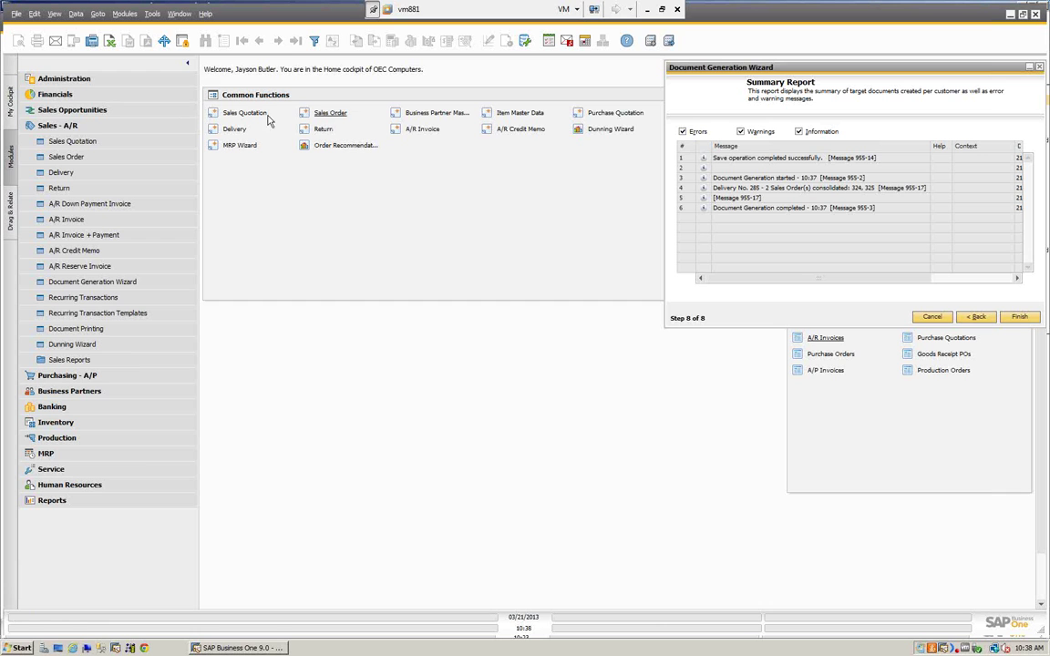
left_click(234, 129)
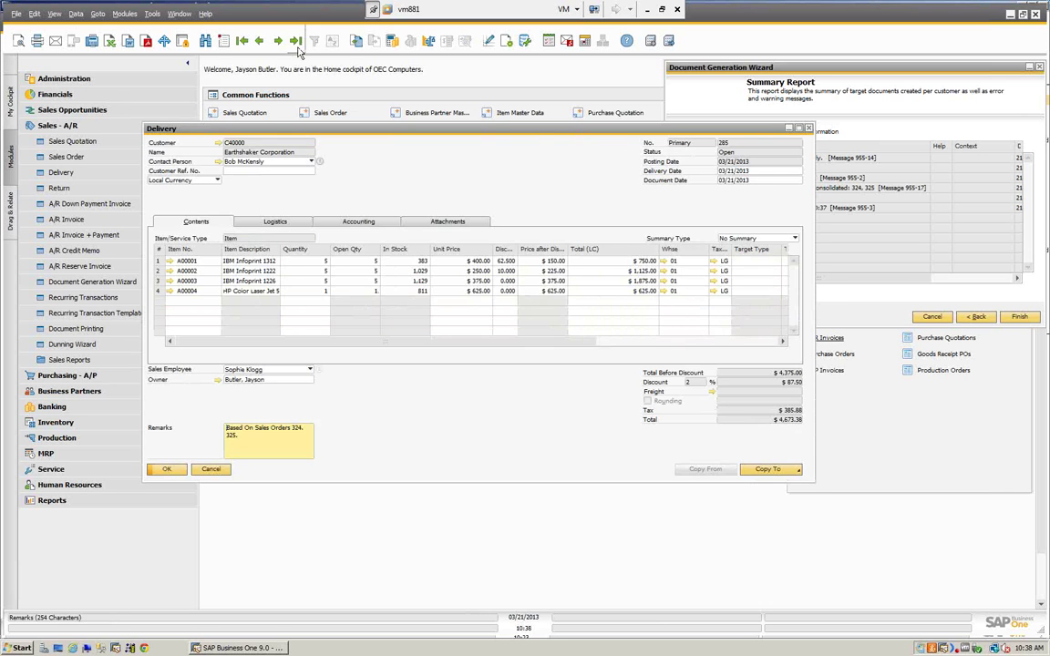
left_click_drag(472, 132, 380, 96)
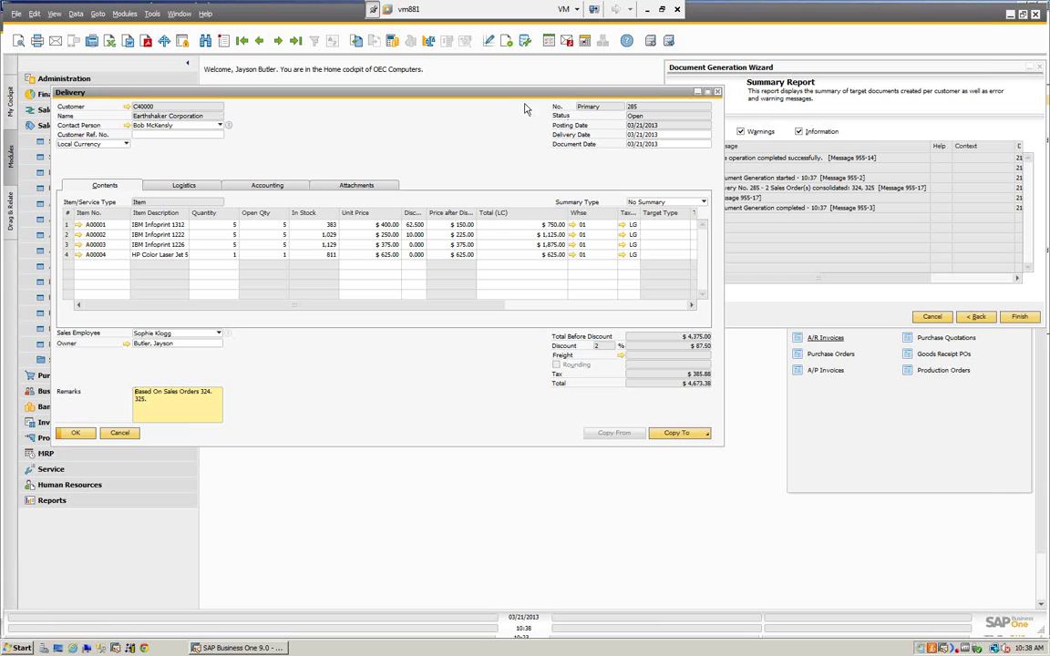
left_click_drag(499, 95, 470, 70)
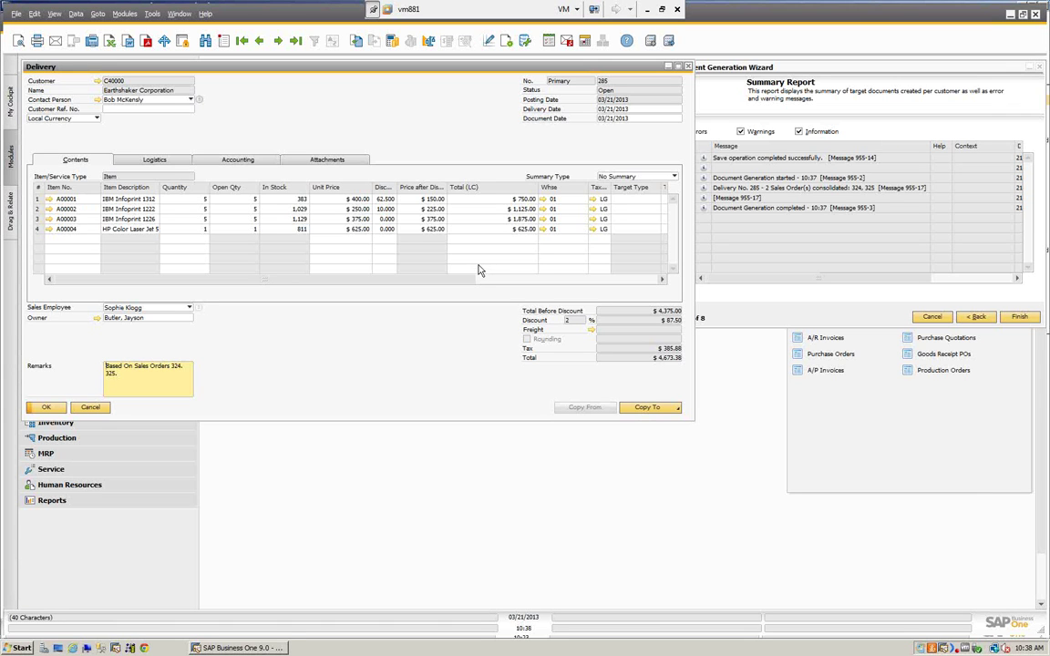
left_click(89, 408)
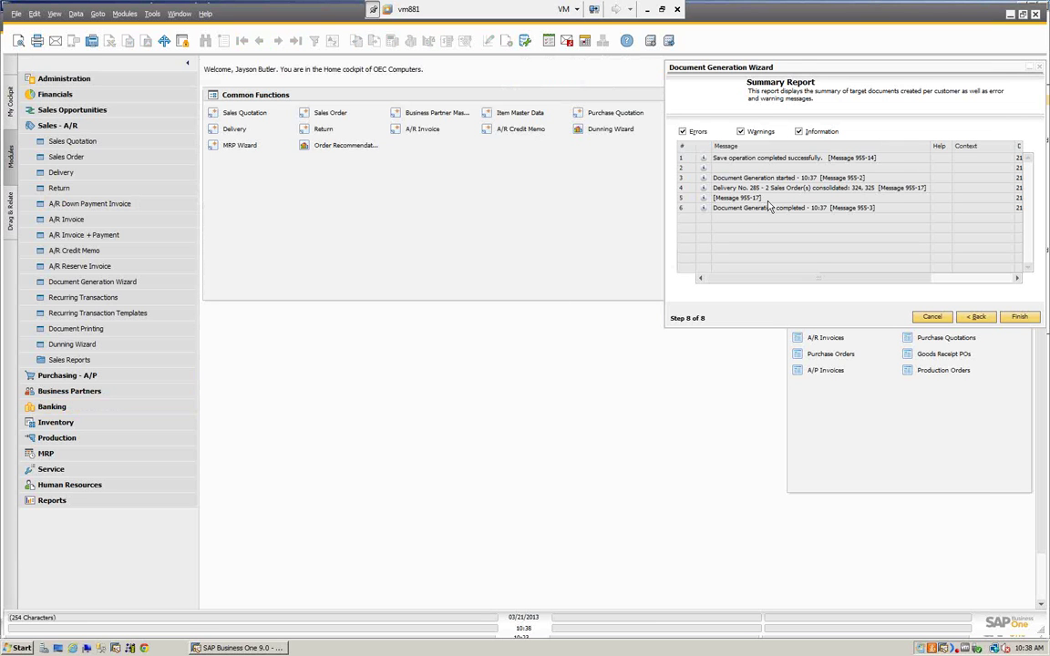
Close the Document Generation Wizard's summary report and select Sales Quotation in the Sales - A/R module
left_click_drag(801, 70, 421, 95)
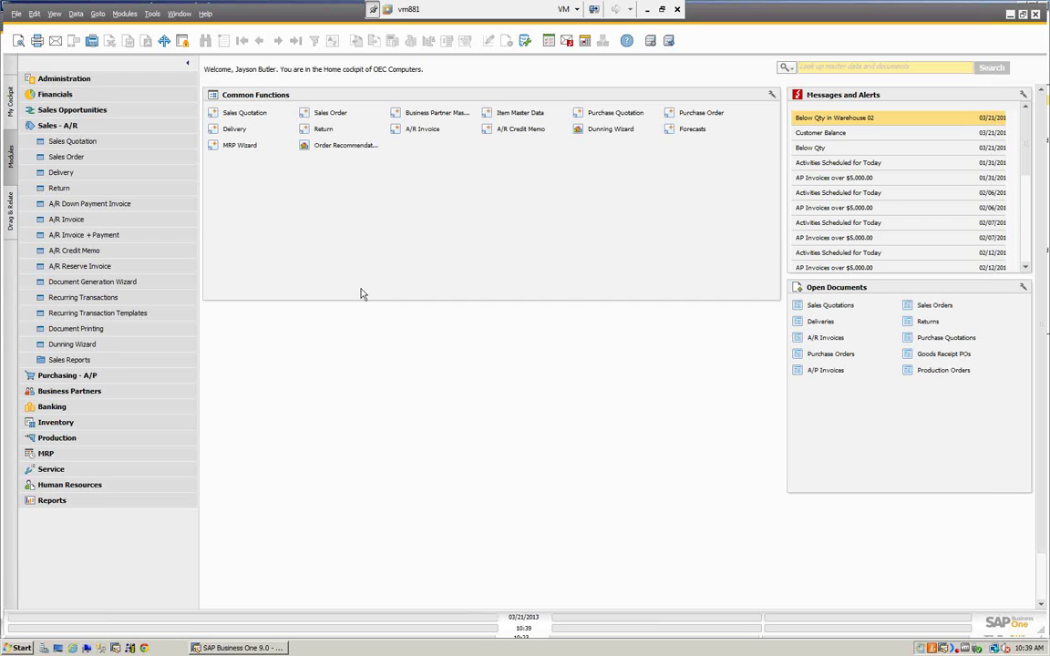
left_click(101, 143)
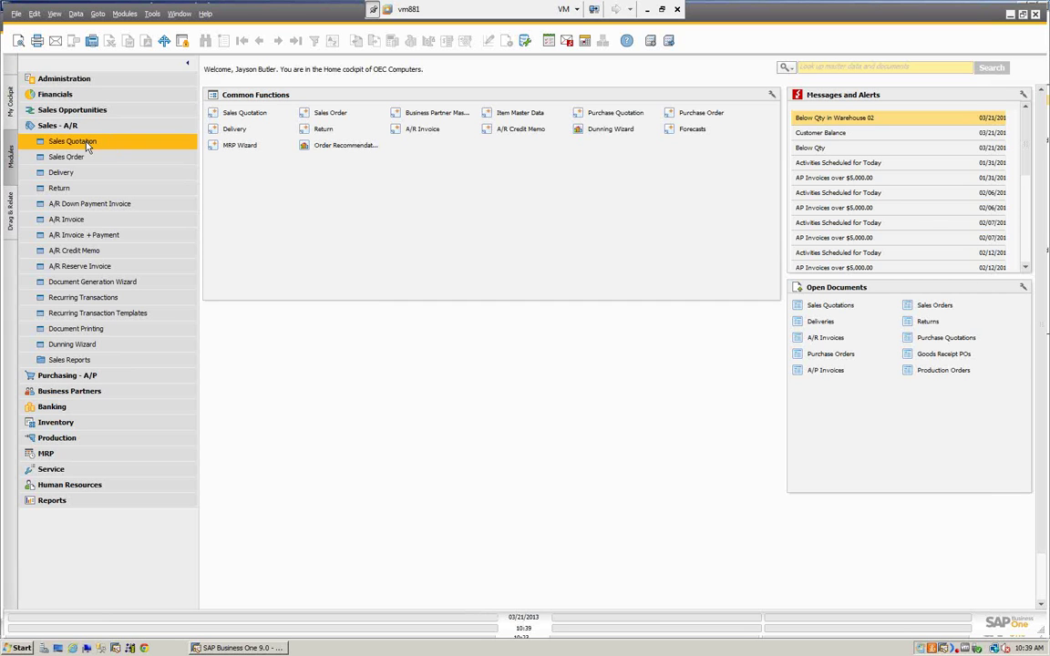